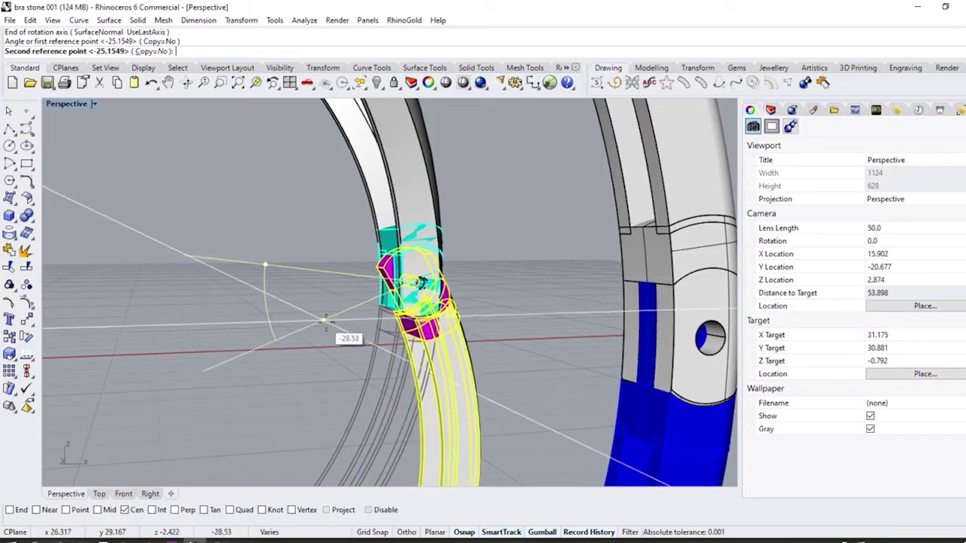
# Finish rotating the lower bracelet half and its hinge piece freehand about the hinge axis, without making a copy.
pyautogui.click(332, 329)
pyautogui.moveTo(384, 303); pyautogui.dragTo(523, 302, button='right')
pyautogui.click(523, 302)
pyautogui.scroll(5, 343, 296)
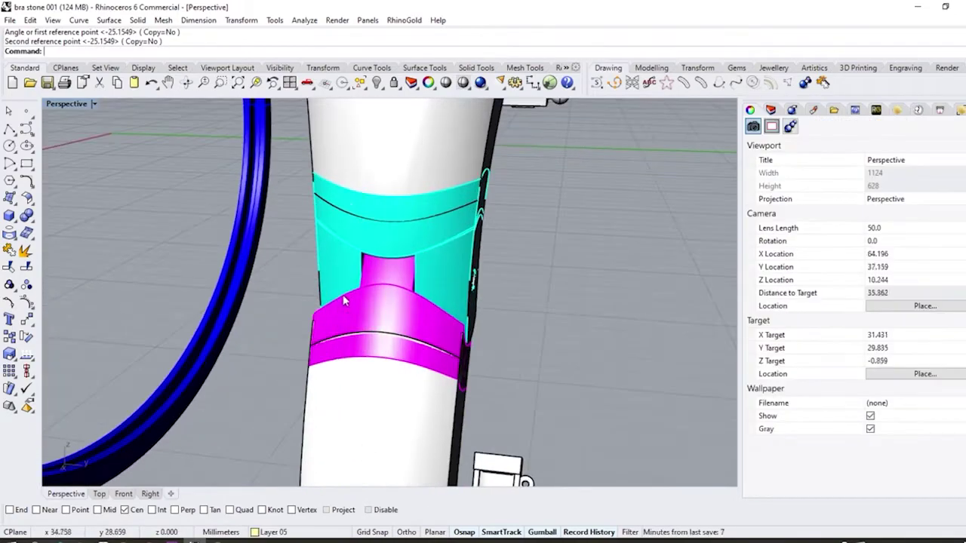
pyautogui.moveTo(343, 300); pyautogui.dragTo(572, 310, button='right')
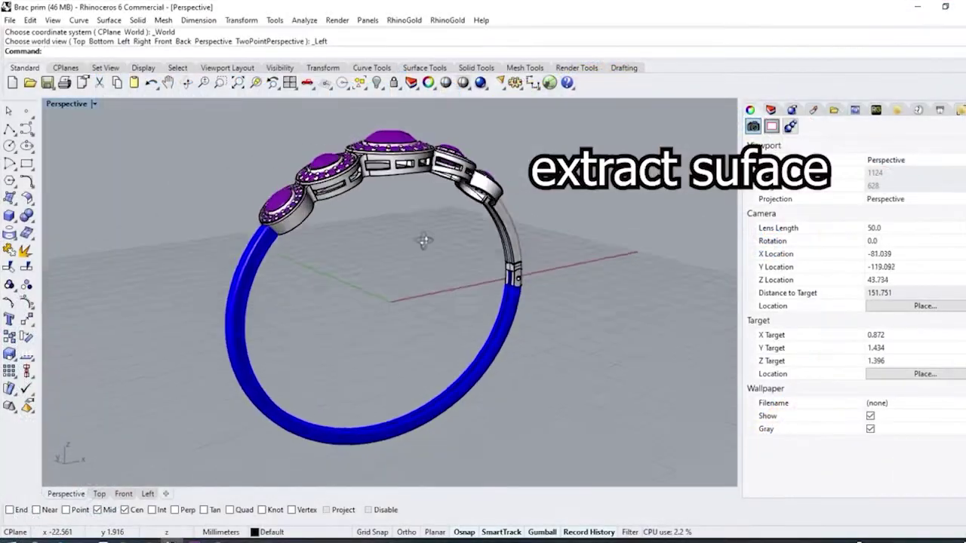
# Extract copies of two surfaces from the blue bracelet band, keeping them on the input layer.
pyautogui.moveTo(424, 241); pyautogui.dragTo(419, 255, button='right')
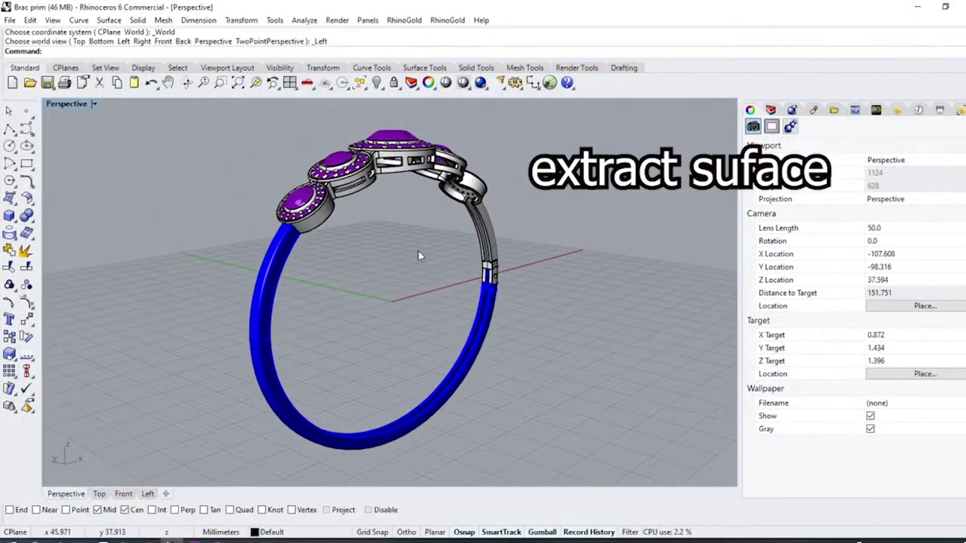
pyautogui.rightClick(27, 250)
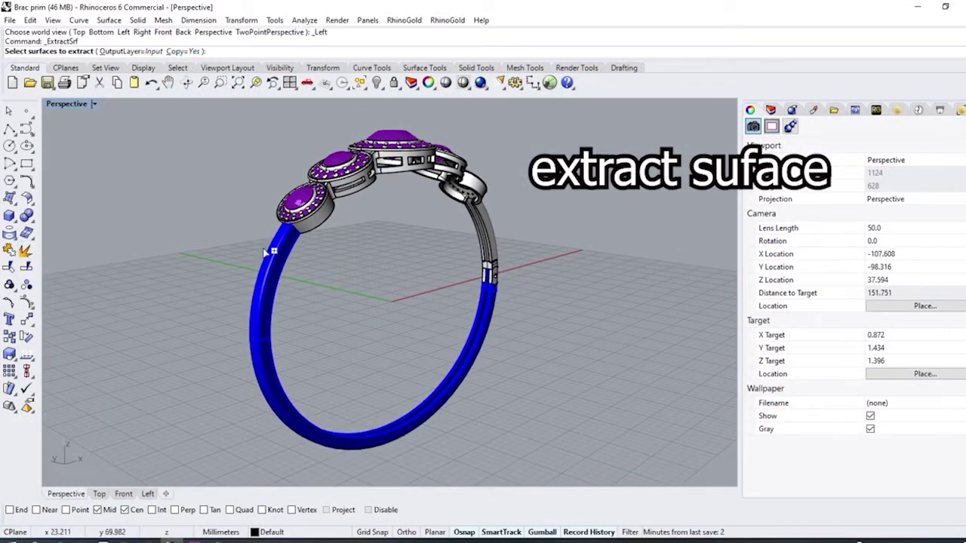
pyautogui.scroll(2, 257, 299)
pyautogui.click(266, 302)
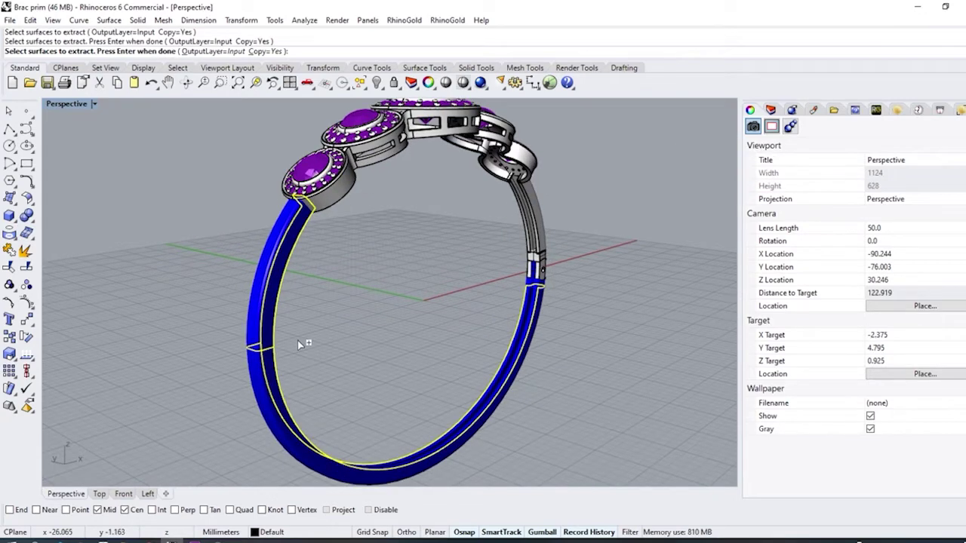
pyautogui.rightClick(298, 341)
pyautogui.moveTo(342, 330); pyautogui.dragTo(305, 326, button='right')
# Lock everything except the extracted band surfaces and trim against them on the band's side.
pyautogui.click(400, 89)
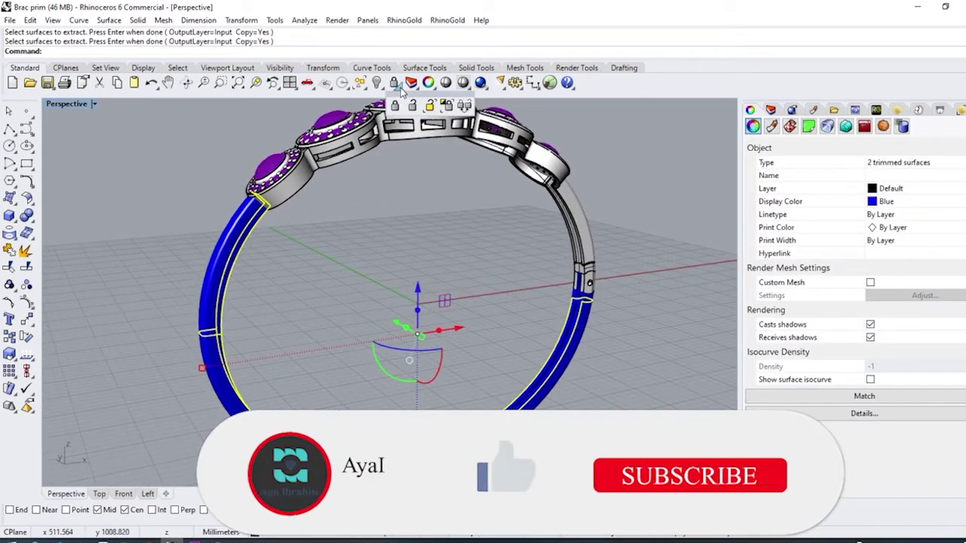
pyautogui.click(446, 106)
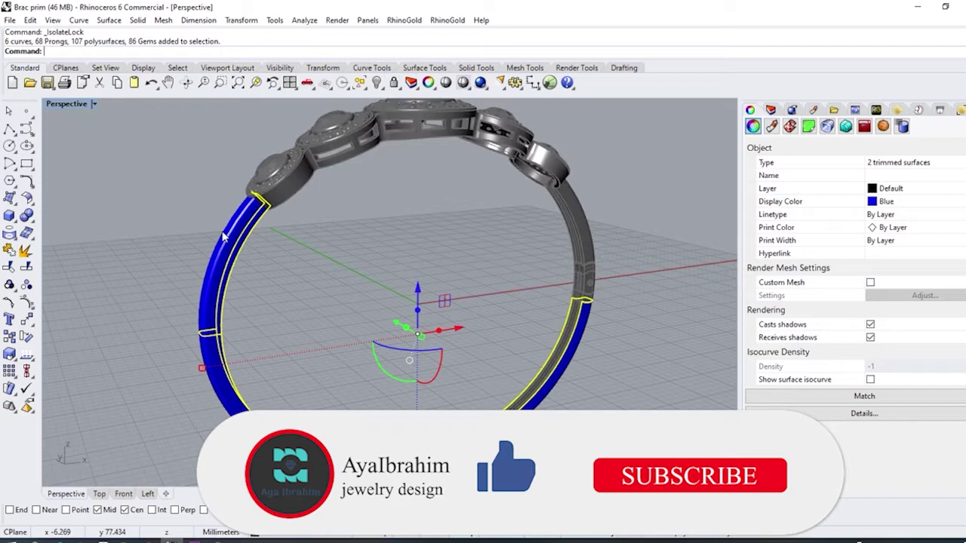
pyautogui.click(10, 267)
pyautogui.click(232, 280)
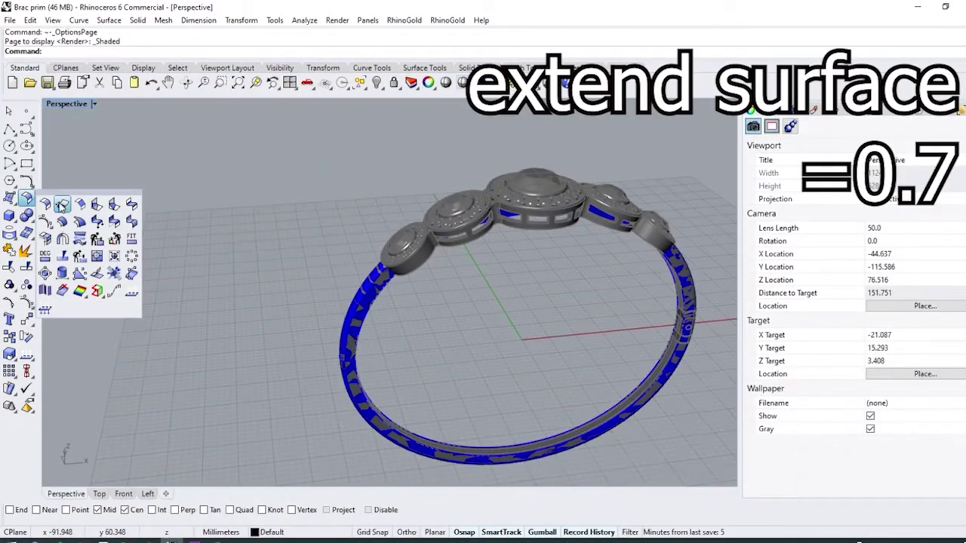
# Extend the first edge of the extracted band surfaces smoothly by 0.7 mm with merging on.
pyautogui.click(62, 206)
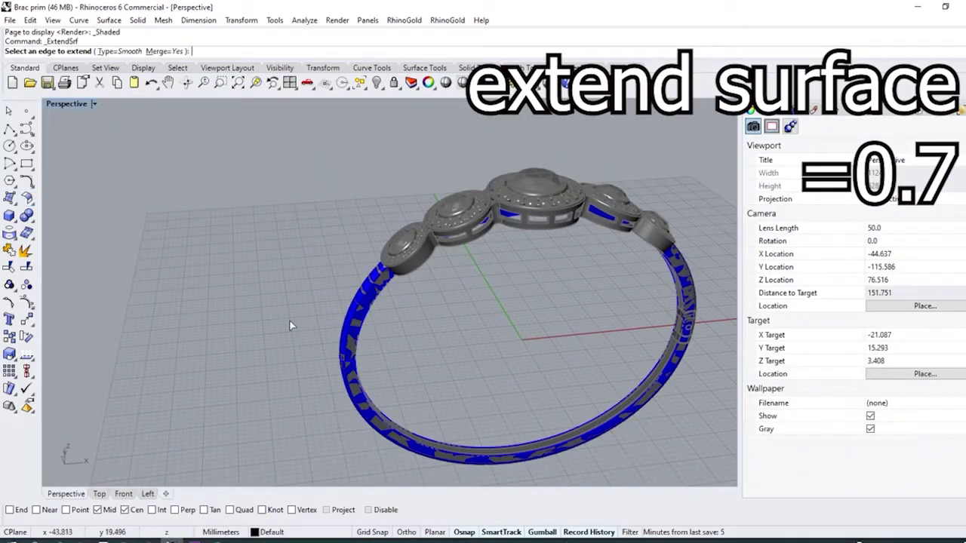
pyautogui.scroll(2, 377, 321)
pyautogui.click(370, 309)
pyautogui.rightClick(370, 309)
pyautogui.scroll(-4, 287, 291)
pyautogui.moveTo(287, 291); pyautogui.dragTo(290, 231, button='right')
pyautogui.scroll(-4, 323, 337)
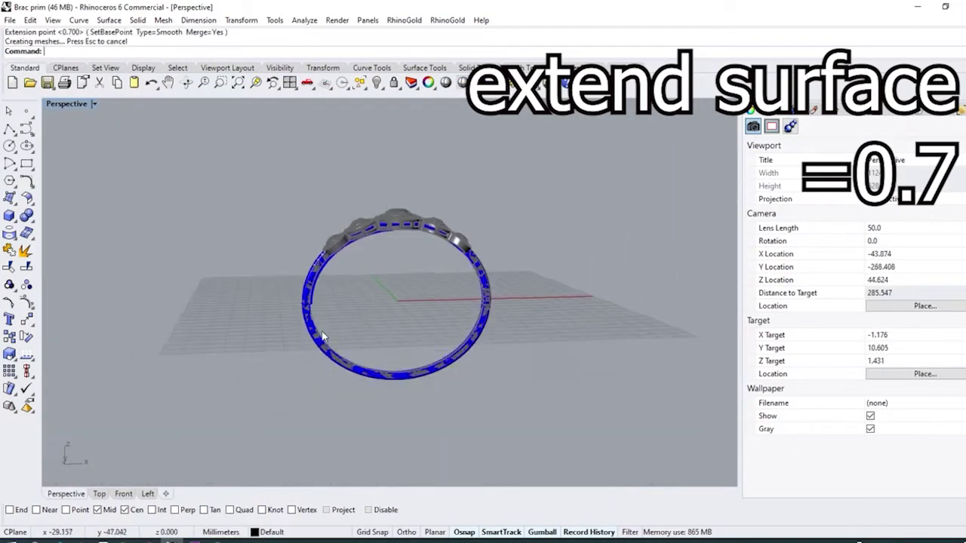
# Extend the remaining inner edges of the extracted band surfaces by the same 0.7 mm.
pyautogui.scroll(10, 312, 321)
pyautogui.rightClick(313, 321)
pyautogui.click(311, 325)
pyautogui.rightClick(313, 326)
pyautogui.scroll(-6, 319, 334)
pyautogui.moveTo(319, 335); pyautogui.dragTo(252, 363, button='right')
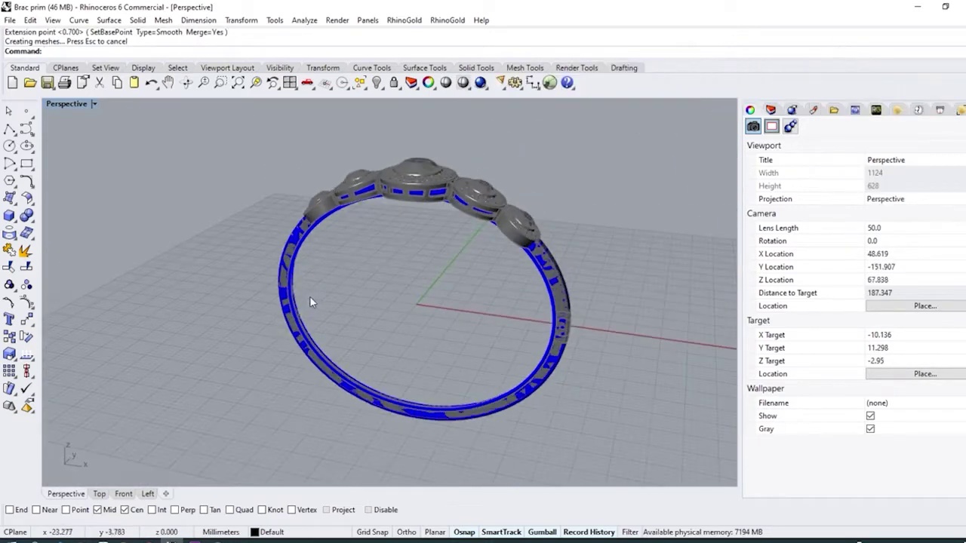
pyautogui.scroll(8, 274, 319)
pyautogui.press('Return')
pyautogui.click(264, 259)
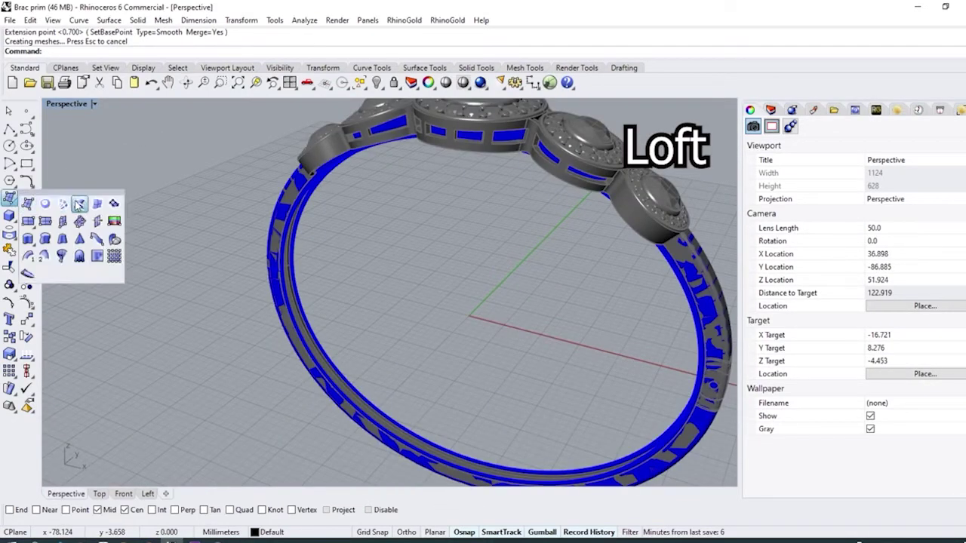
# Loft between the two extended edges along the upper part of the band's inside, using straight sections without simplifying.
pyautogui.click(78, 204)
pyautogui.scroll(2, 290, 248)
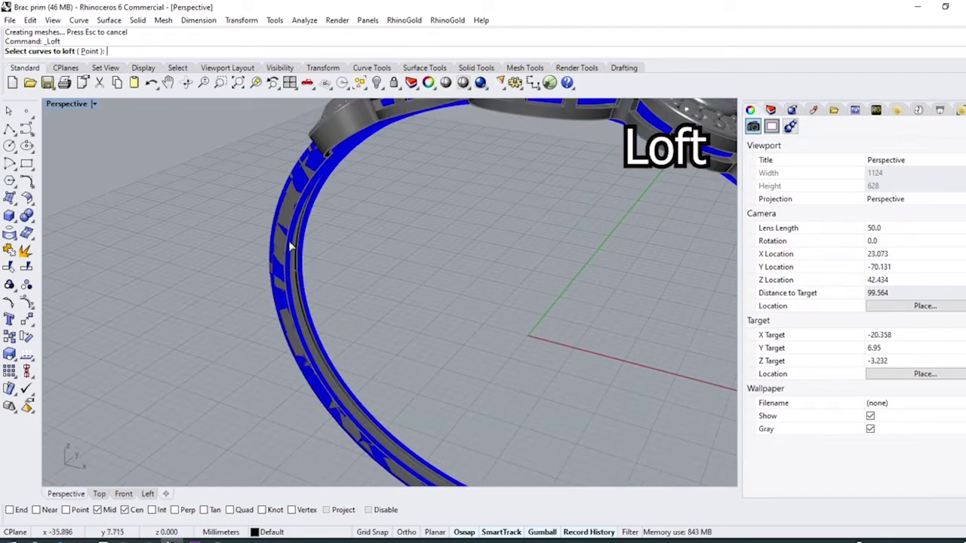
pyautogui.click(292, 240)
pyautogui.moveTo(271, 251); pyautogui.dragTo(219, 211, button='right')
pyautogui.press('Return')
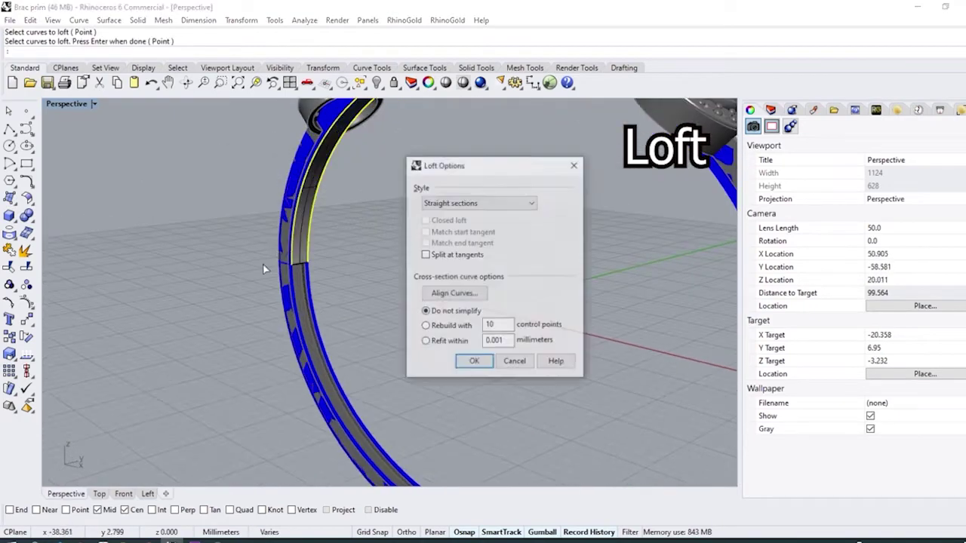
pyautogui.press('Return')
# Loft between the remaining pair of extended edges along the lower part of the band's inside, using straight sections.
pyautogui.scroll(2, 301, 270)
pyautogui.press('Return')
pyautogui.click(313, 271)
pyautogui.press('Return')
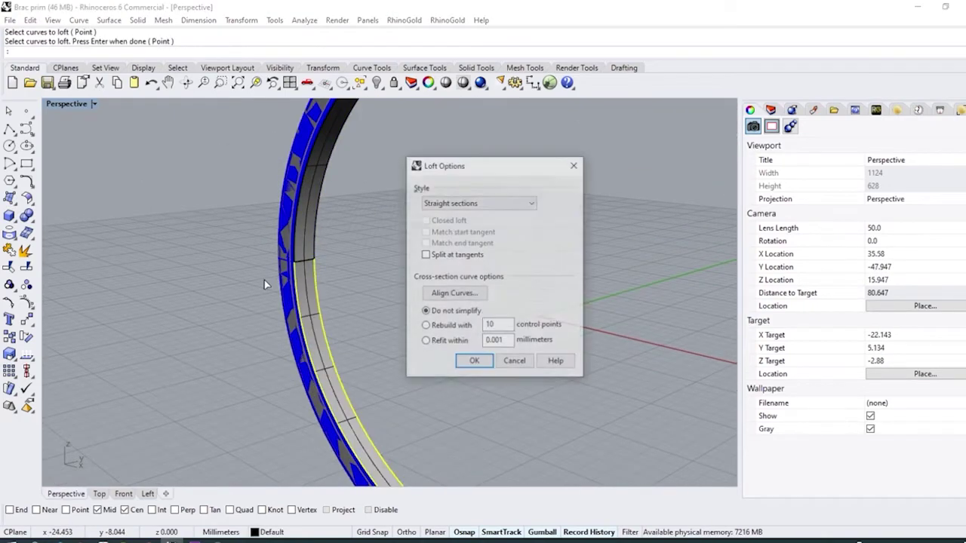
pyautogui.press('Return')
pyautogui.moveTo(239, 280); pyautogui.dragTo(238, 312, button='right')
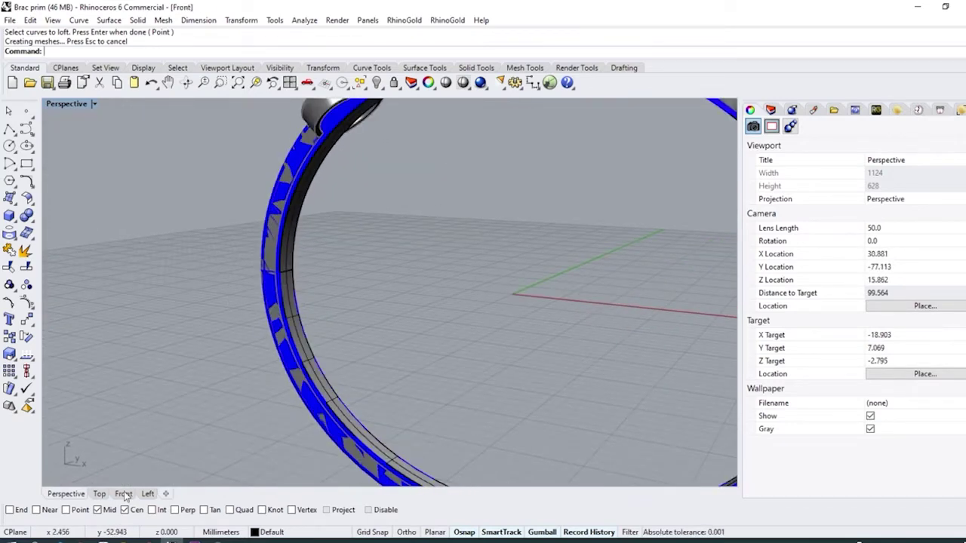
# In the Front view, draw a line from the origin across the band, sloping slightly above the horizontal line.
pyautogui.click(123, 494)
pyautogui.click(26, 128)
pyautogui.write('0')
pyautogui.press('Return')
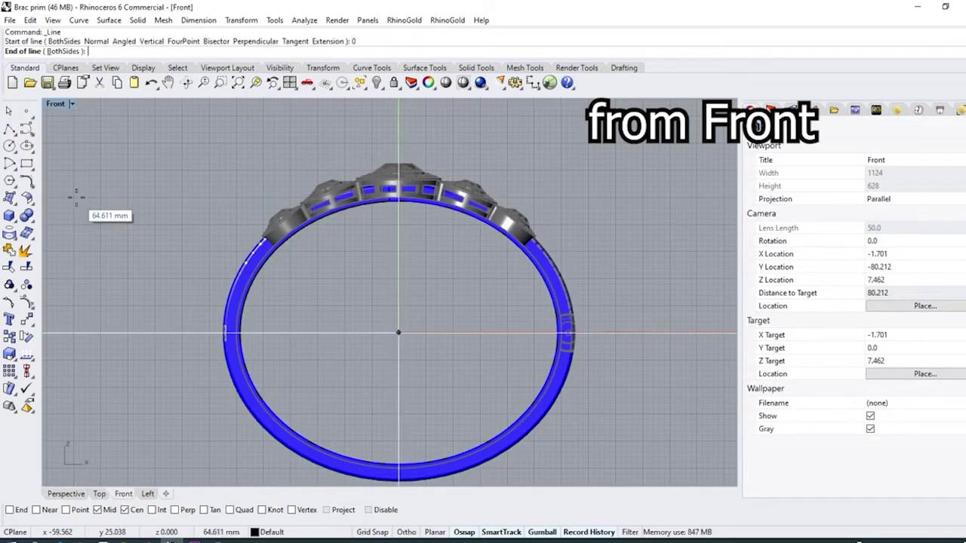
pyautogui.scroll(3, 132, 309)
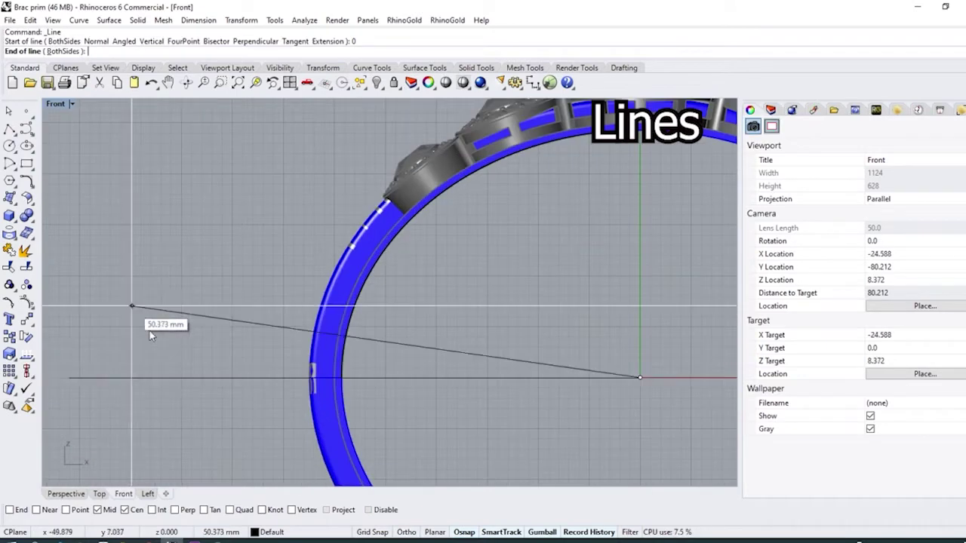
pyautogui.click(231, 314)
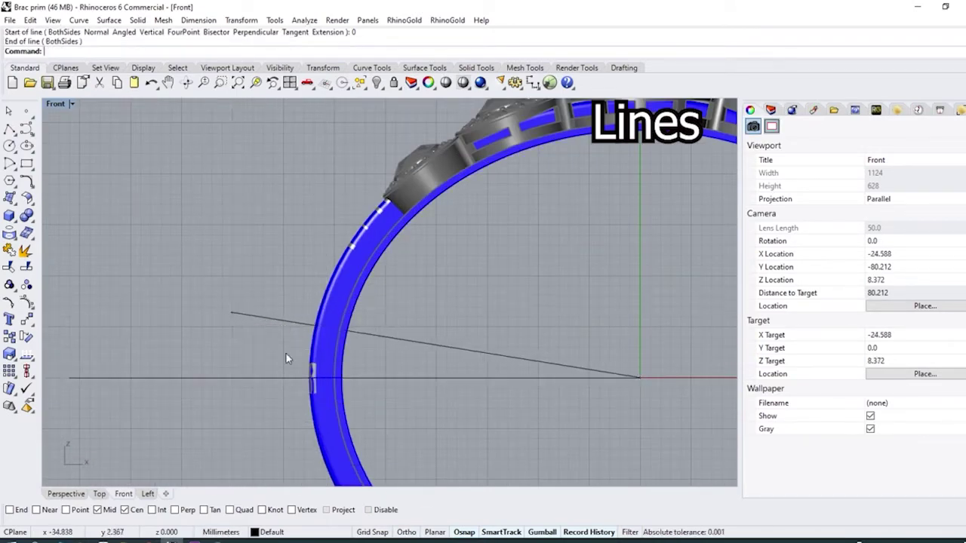
# Measure the vertical distance between the two lines beside the band with a temporary dimension, and delete the dimension.
pyautogui.scroll(2, 302, 333)
pyautogui.click(533, 83)
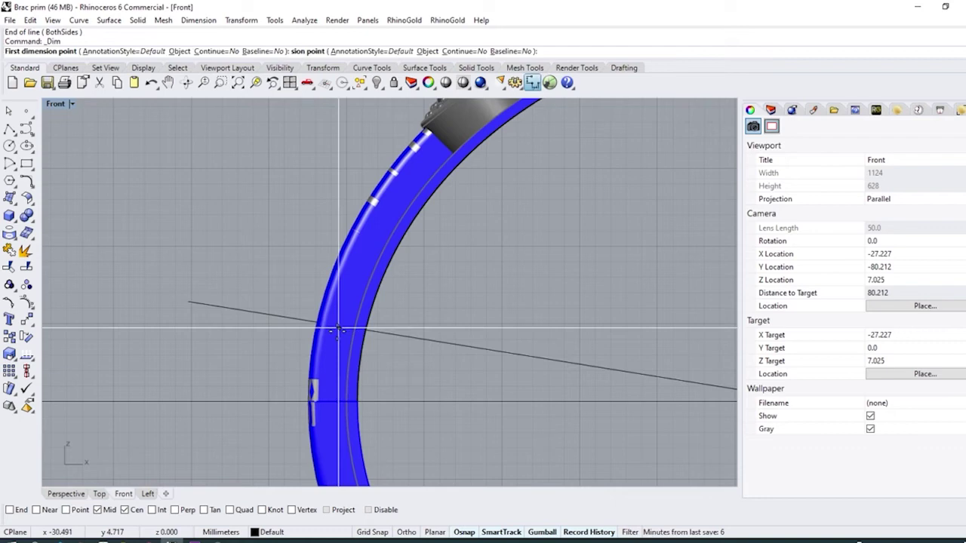
pyautogui.click(287, 401)
pyautogui.click(288, 317)
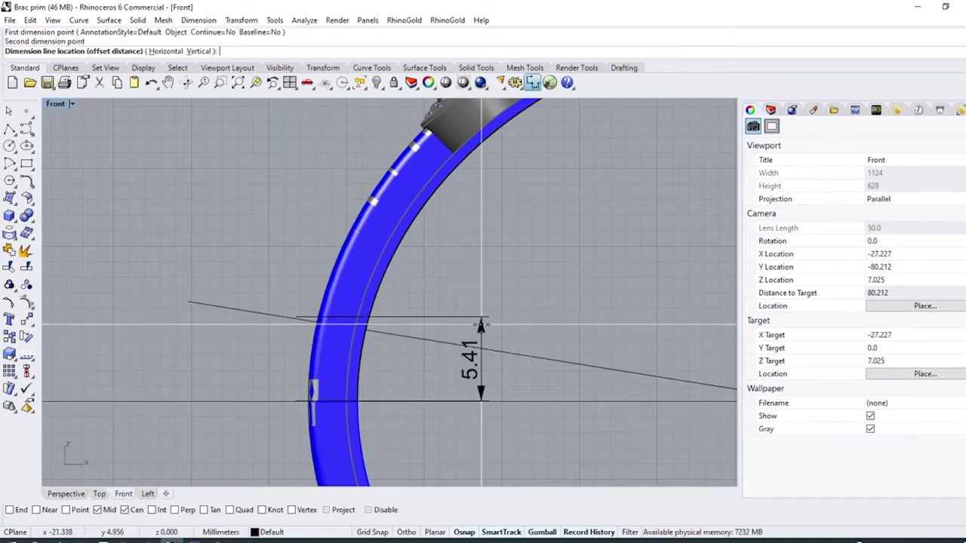
pyautogui.click(457, 332)
pyautogui.scroll(-3, 303, 327)
pyautogui.click(388, 325)
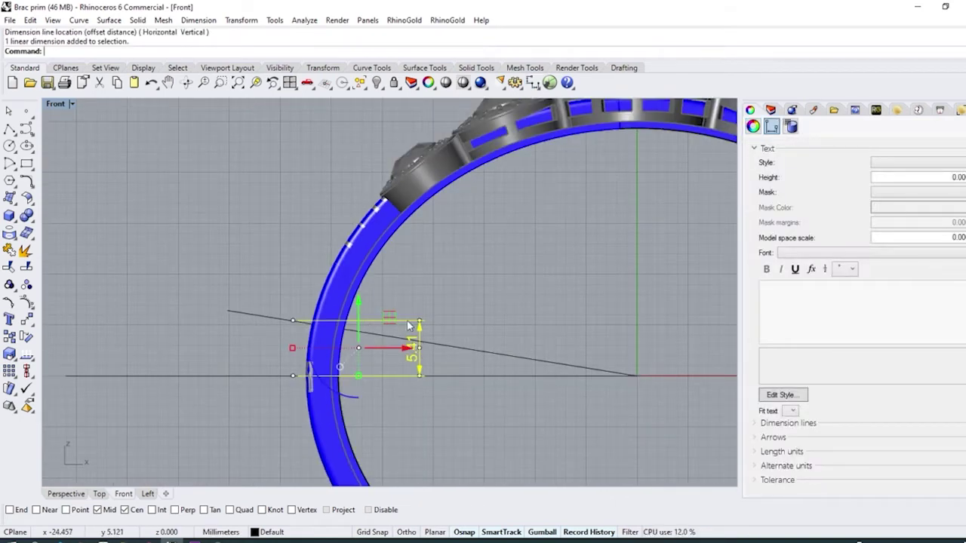
pyautogui.press('Delete')
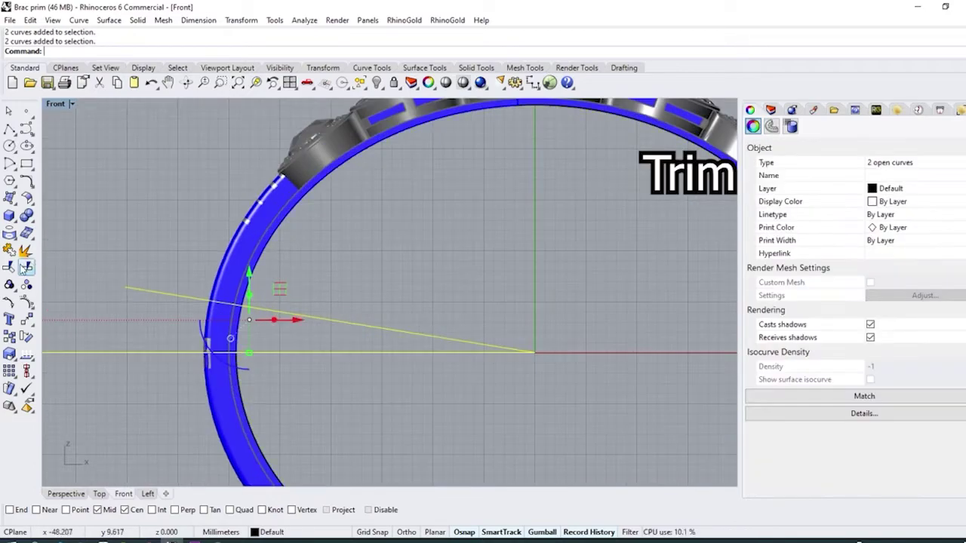
# Trim away the part of the band surfaces above the sloping line, using the two lines as cutting objects.
pyautogui.click(11, 267)
pyautogui.click(237, 255)
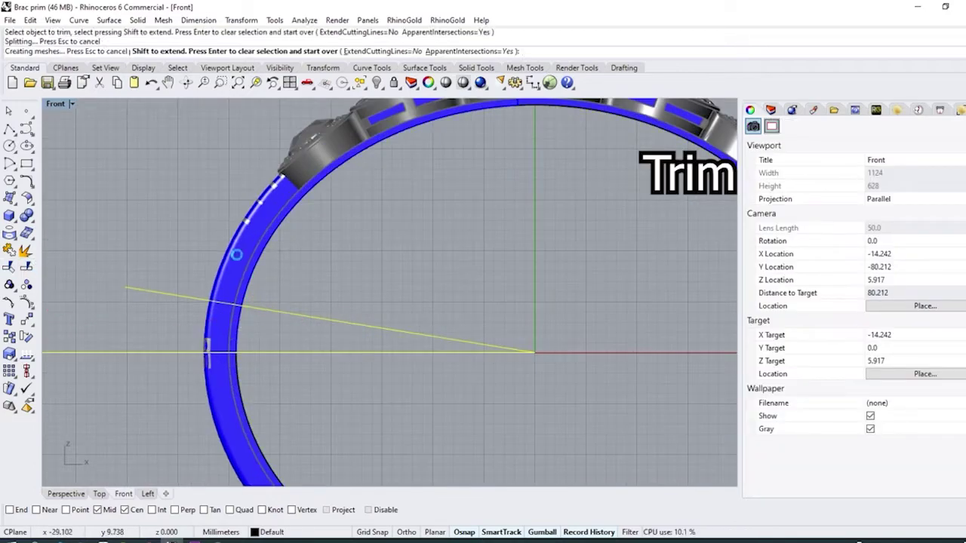
pyautogui.rightClick(261, 270)
pyautogui.press('Escape')
pyautogui.moveTo(229, 355); pyautogui.dragTo(244, 293, button='right')
pyautogui.scroll(-2, 243, 293)
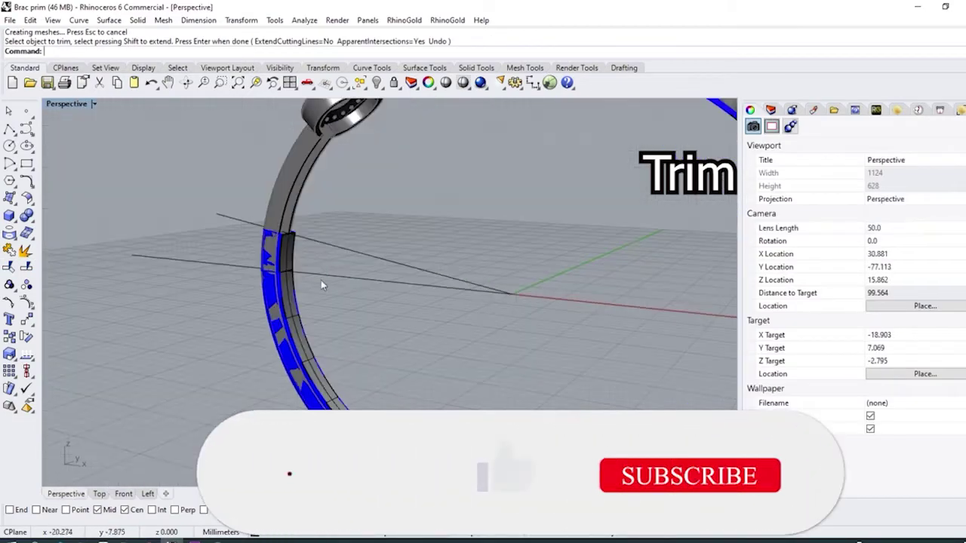
# Move the two lines and the four band surfaces together clear of the locked bracelet.
pyautogui.scroll(5, 321, 280)
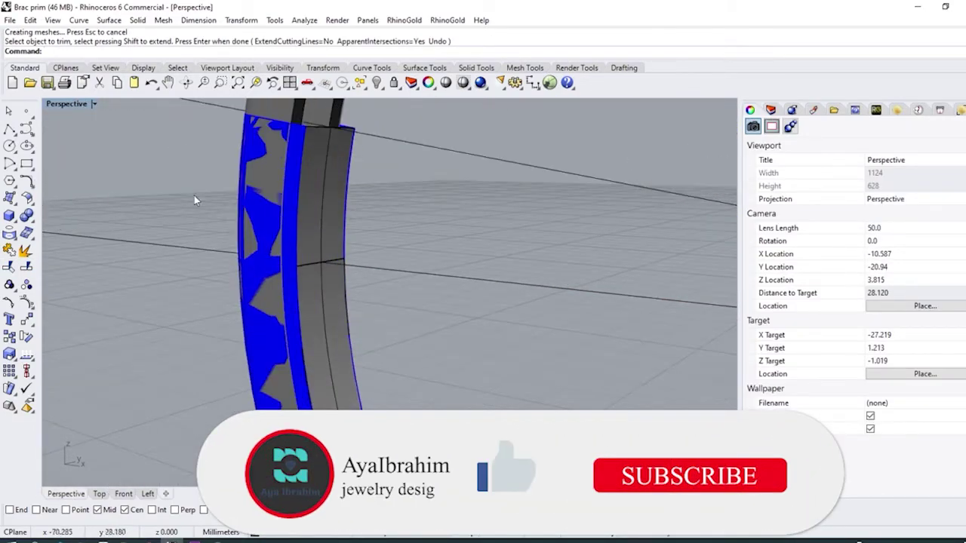
pyautogui.scroll(-3, 194, 199)
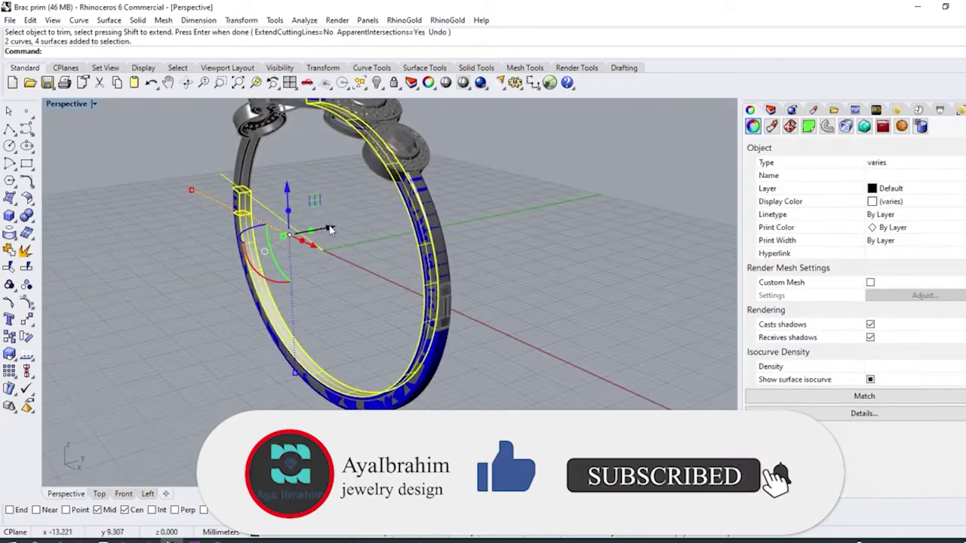
pyautogui.moveTo(295, 240); pyautogui.dragTo(266, 251)
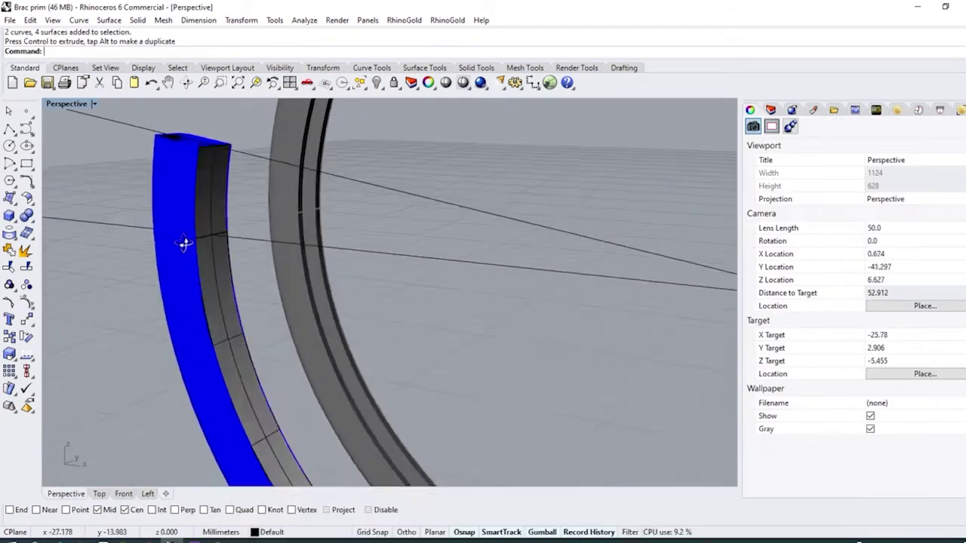
# Set the display color of the blue band surfaces to White.
pyautogui.scroll(2, 184, 243)
pyautogui.click(184, 243)
pyautogui.click(886, 202)
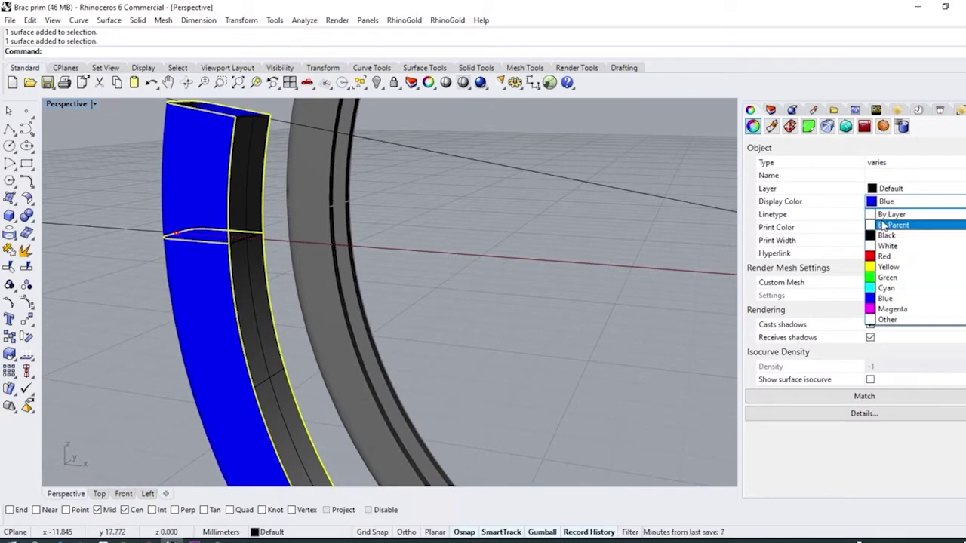
pyautogui.click(888, 244)
pyautogui.press('Escape')
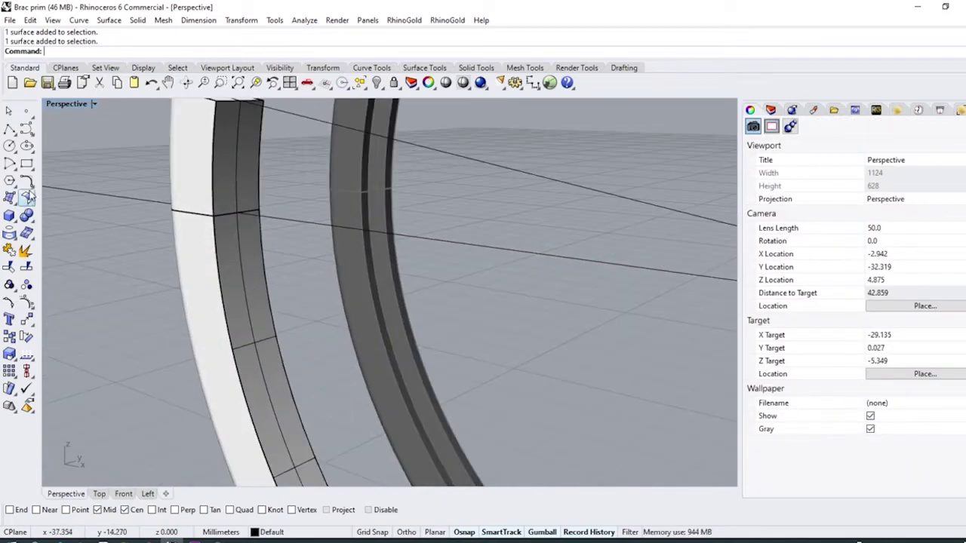
# Offset the crosswise edge at the horizontal line 1 mm downward on the band's white side surface.
pyautogui.click(27, 182)
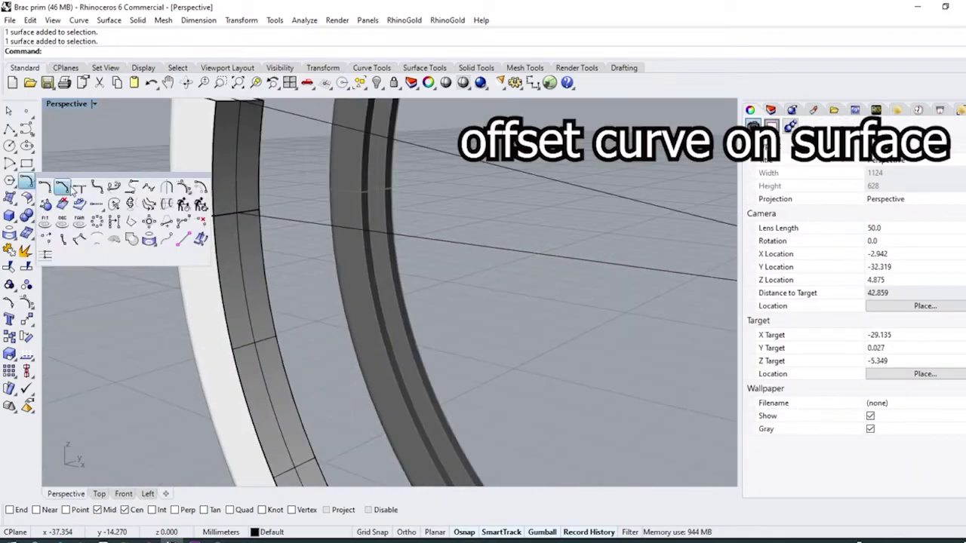
pyautogui.click(79, 209)
pyautogui.click(194, 215)
pyautogui.click(223, 250)
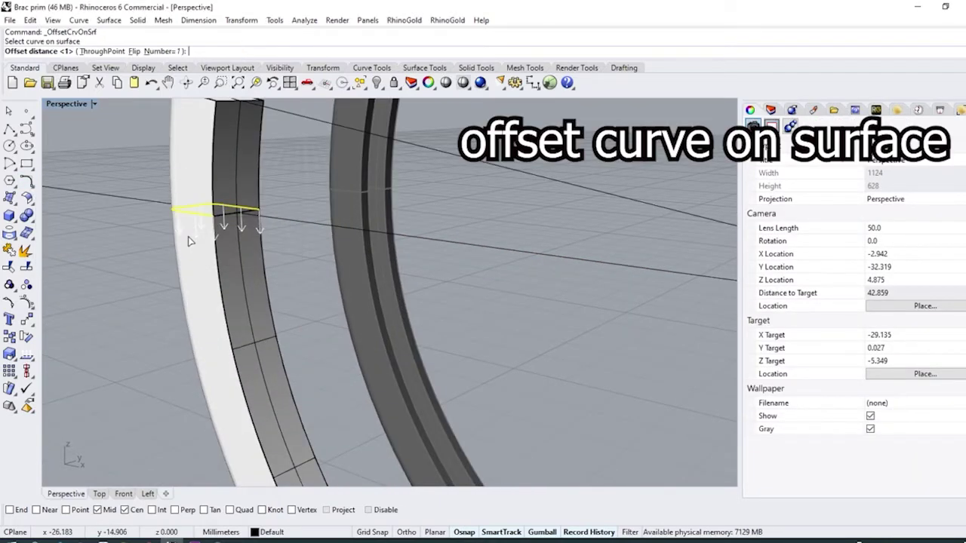
pyautogui.write('1')
pyautogui.press('Return')
# Offset the matching crosswise edge 1 mm downward on the band's lofted inner surface.
pyautogui.press('Return')
pyautogui.click(240, 227)
pyautogui.click(253, 247)
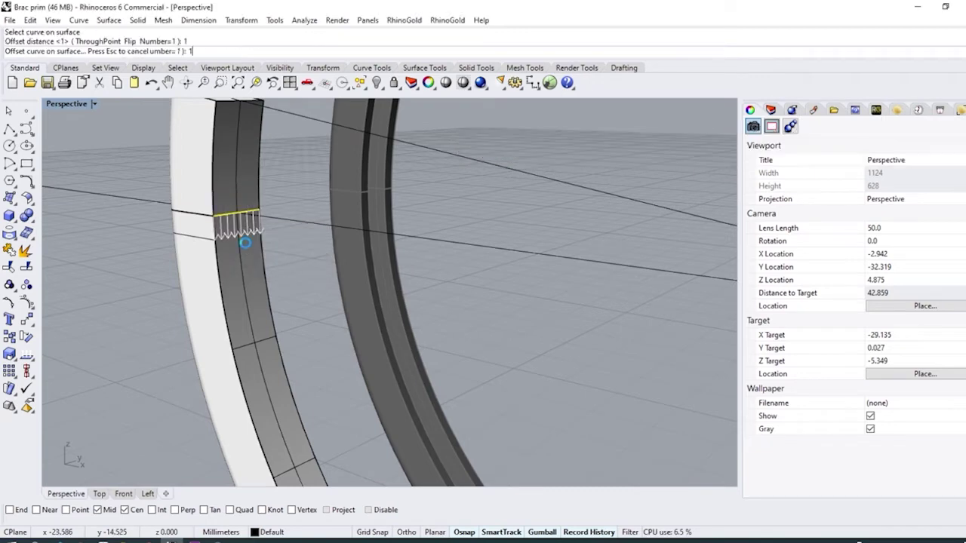
pyautogui.press('Return')
# Split the lower inner band surface with its offset curve and select the piece below the cut.
pyautogui.click(244, 252)
pyautogui.click(29, 267)
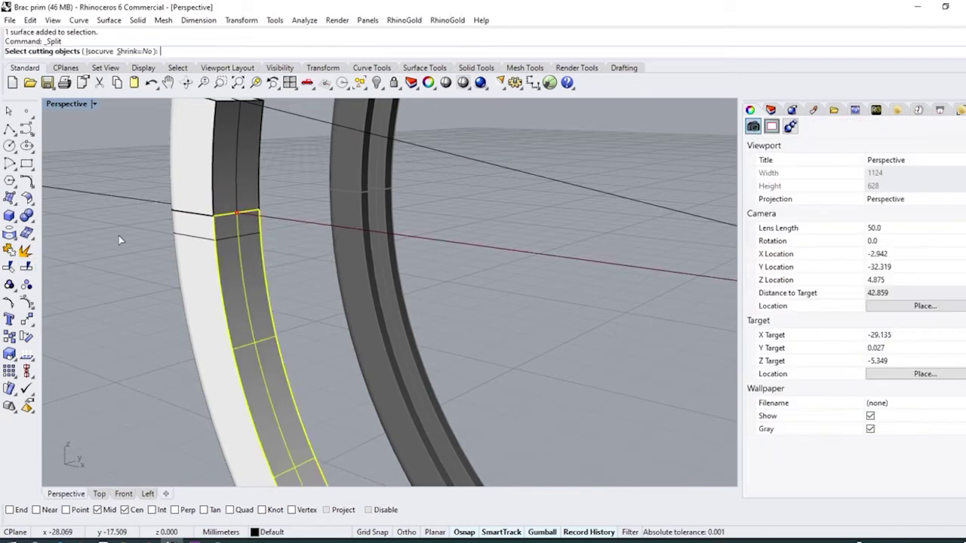
pyautogui.click(221, 236)
pyautogui.press('Return')
pyautogui.click(231, 261)
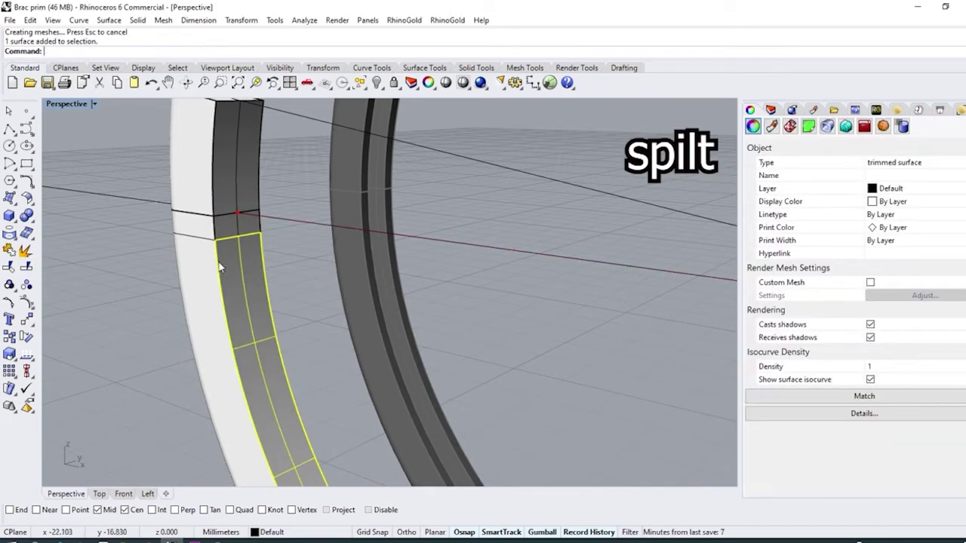
# Split the band's white side surface with its offset curve and delete the band surfaces below the cut.
pyautogui.press('Return')
pyautogui.press('Return')
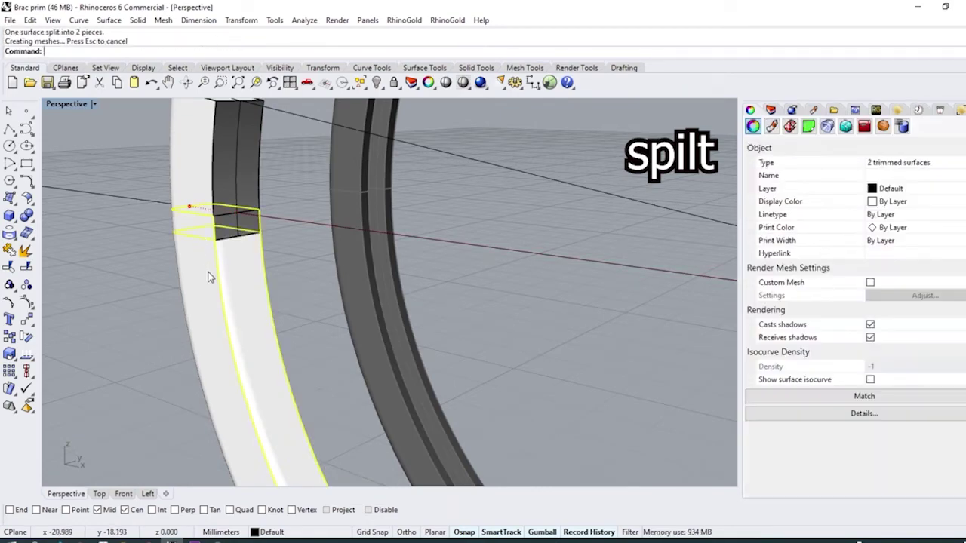
pyautogui.click(208, 279)
pyautogui.press('Delete')
# Select the short split-off surfaces at the joint's lower end and move them 10 mm in the negative Y direction.
pyautogui.scroll(-8, 207, 283)
pyautogui.moveTo(361, 231); pyautogui.dragTo(377, 198, button='right')
pyautogui.scroll(8, 252, 211)
pyautogui.click(235, 276)
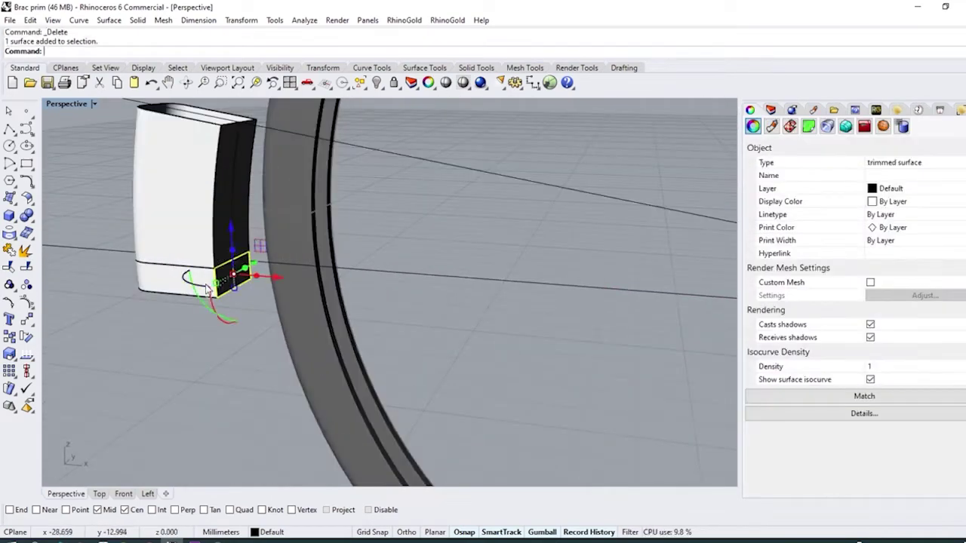
pyautogui.keyDown('shift'); pyautogui.click(181, 283); pyautogui.keyUp('shift')
pyautogui.keyDown('shift'); pyautogui.click(209, 298); pyautogui.keyUp('shift')
pyautogui.moveTo(332, 249); pyautogui.dragTo(295, 286, button='right')
pyautogui.moveTo(282, 237); pyautogui.dragTo(228, 261)
pyautogui.write('10')
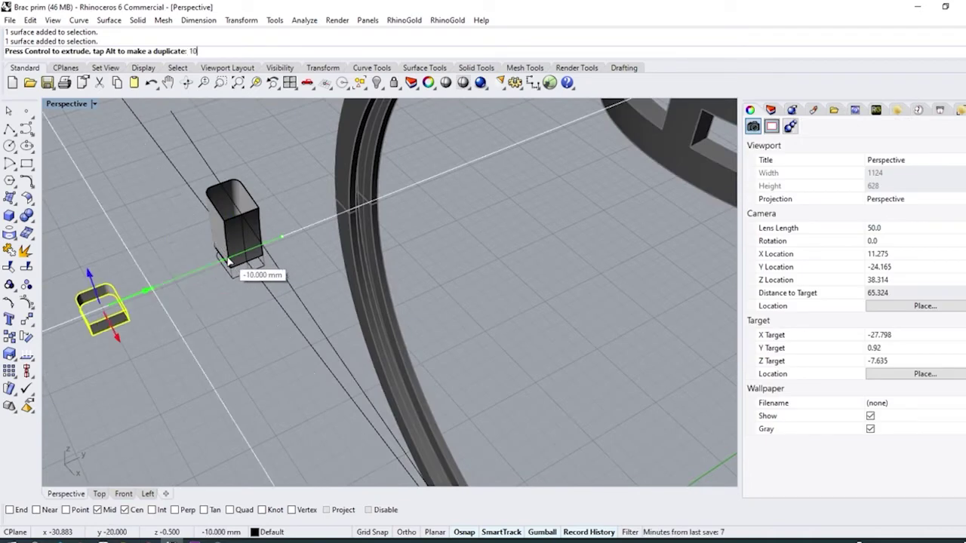
pyautogui.click(212, 281)
# Begin a solid surface offset of the tall joint section's two surfaces, with all offset directions flipped.
pyautogui.moveTo(212, 282); pyautogui.dragTo(287, 287, button='right')
pyautogui.scroll(2, 280, 302)
pyautogui.scroll(-1, 280, 305)
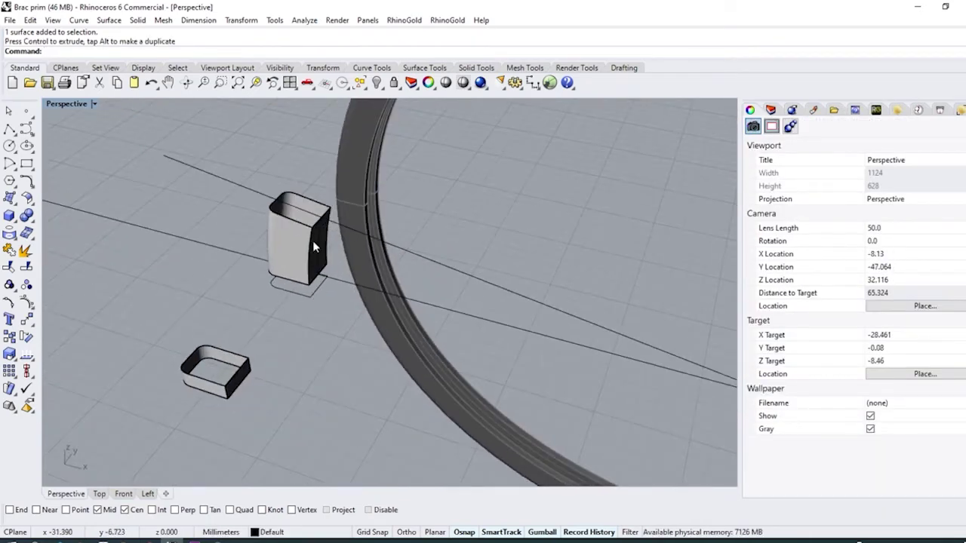
pyautogui.scroll(1, 312, 226)
pyautogui.click(316, 230)
pyautogui.keyDown('shift'); pyautogui.click(279, 230); pyautogui.keyUp('shift')
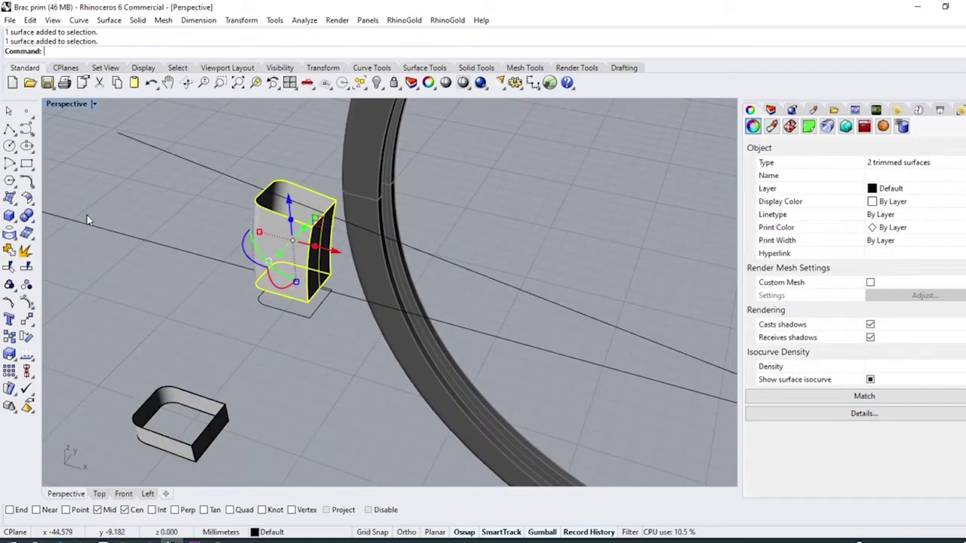
pyautogui.click(31, 203)
pyautogui.click(73, 223)
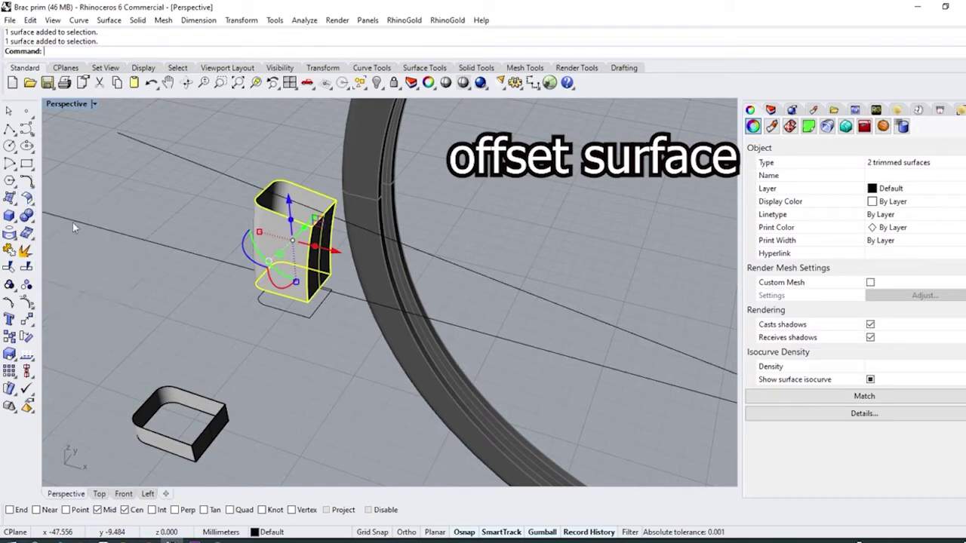
pyautogui.moveTo(148, 218); pyautogui.dragTo(158, 256, button='right')
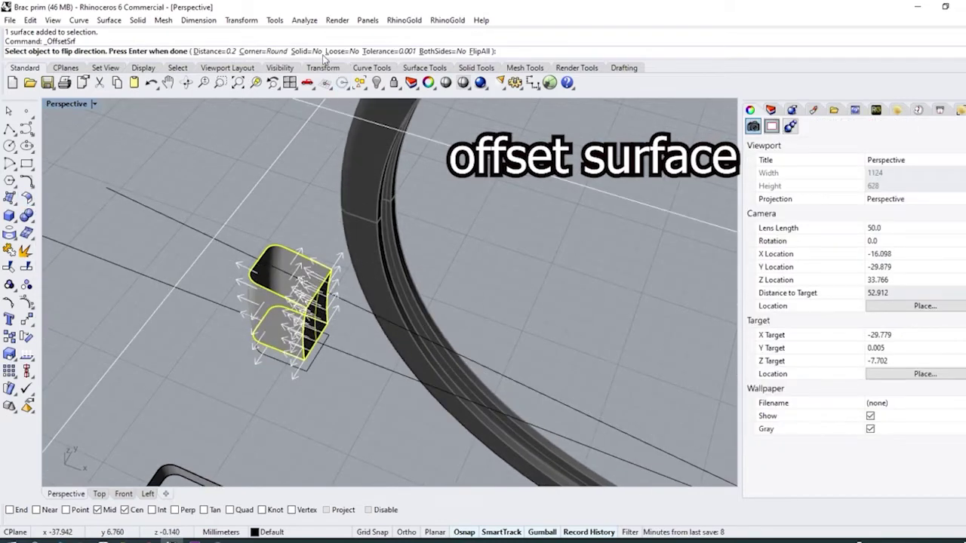
pyautogui.click(301, 51)
pyautogui.click(537, 50)
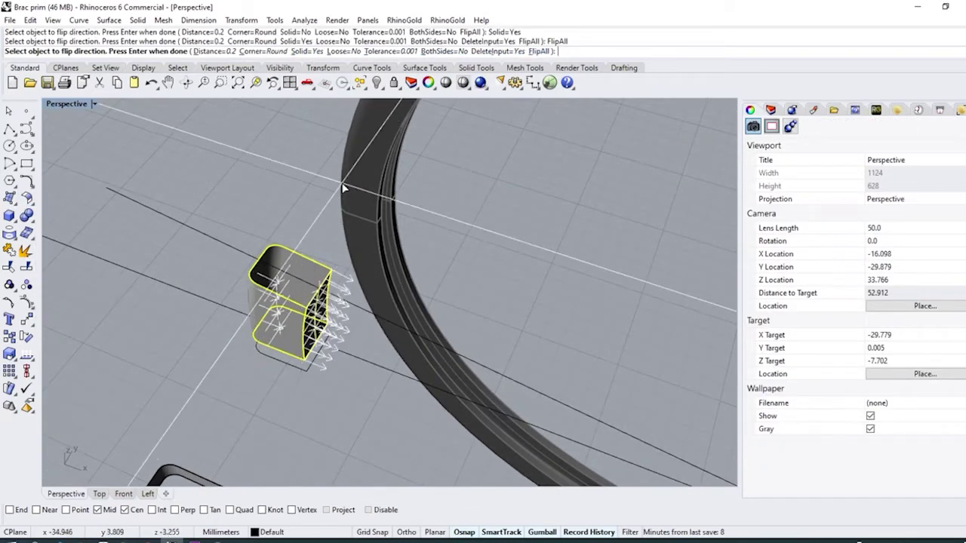
# Flip the offset direction of the tall section's inner surface and complete the solid offset.
pyautogui.scroll(8, 322, 289)
pyautogui.click(323, 288)
pyautogui.scroll(-8, 324, 226)
pyautogui.moveTo(322, 221); pyautogui.dragTo(399, 226, button='right')
pyautogui.press('Return')
pyautogui.press('Return')
pyautogui.scroll(4, 277, 240)
pyautogui.press('Escape')
pyautogui.scroll(-2, 365, 256)
pyautogui.scroll(4, 536, 111)
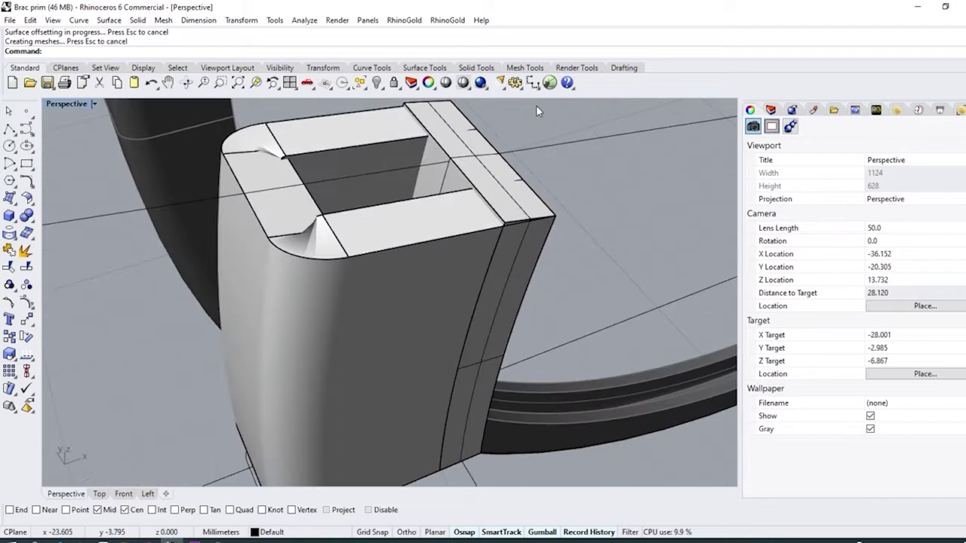
# Turn on solid points for the inner slab and move its upper inner edge points slightly down along Z.
pyautogui.click(470, 184)
pyautogui.click(32, 221)
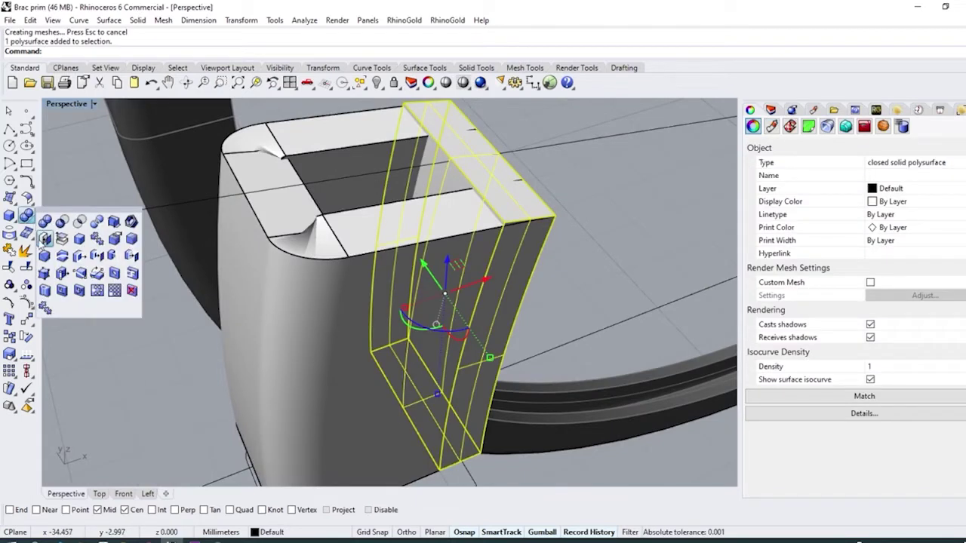
pyautogui.click(44, 274)
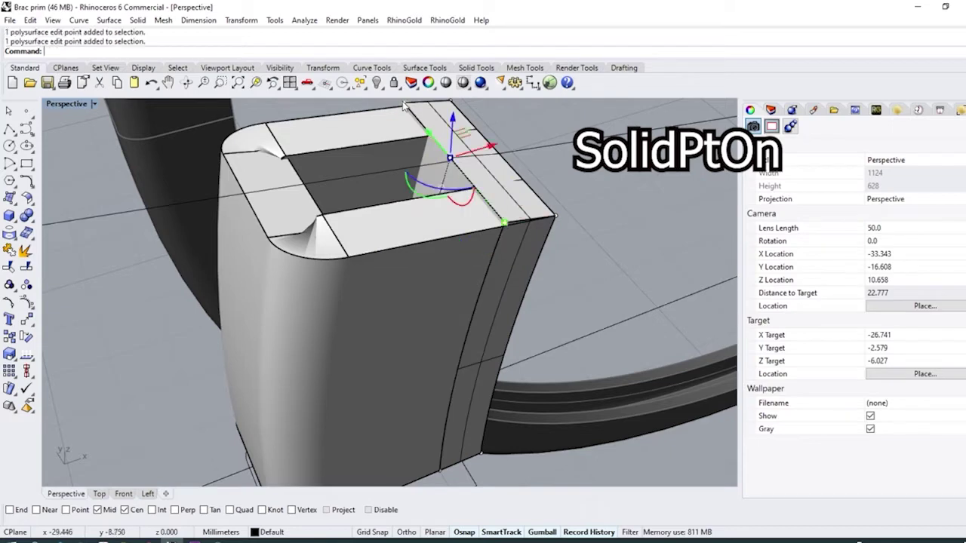
pyautogui.scroll(-4, 450, 249)
pyautogui.scroll(4, 449, 198)
pyautogui.moveTo(453, 181); pyautogui.dragTo(453, 186)
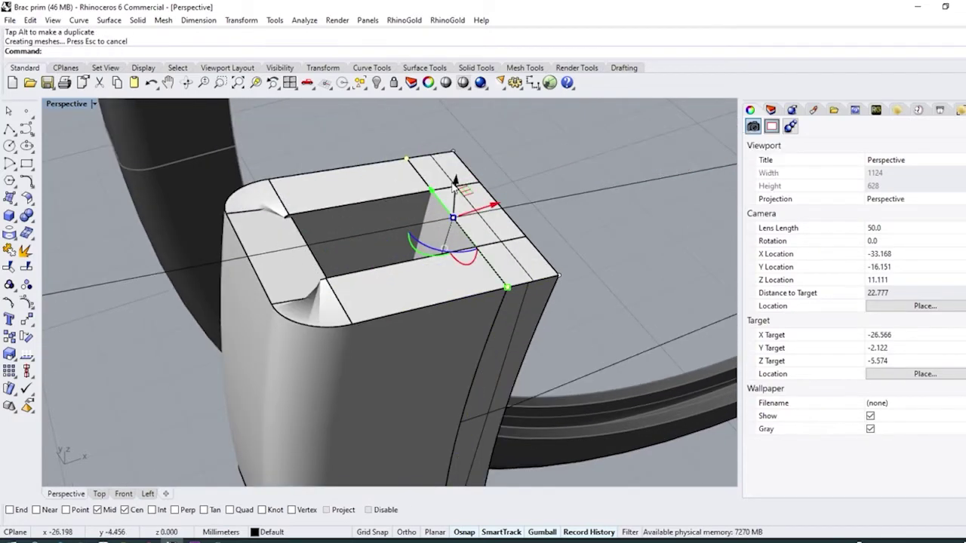
pyautogui.press('Escape')
pyautogui.press('Escape')
# Scale the inner slab slightly along its width to fit the joint's outer shell.
pyautogui.scroll(-6, 456, 200)
pyautogui.moveTo(455, 201); pyautogui.dragTo(337, 210, button='right')
pyautogui.scroll(4, 309, 178)
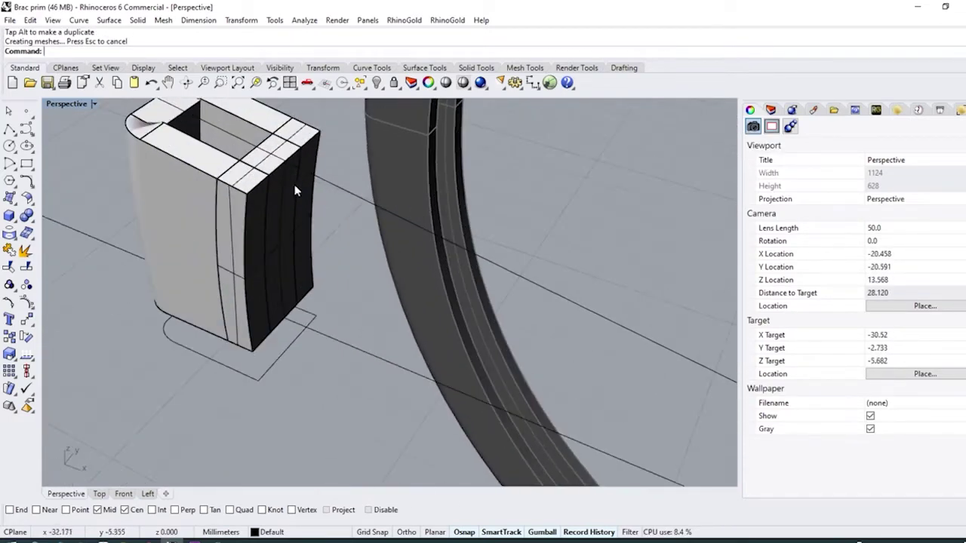
pyautogui.click(296, 191)
pyautogui.rightClick(264, 181)
pyautogui.moveTo(266, 182); pyautogui.dragTo(238, 221, button='right')
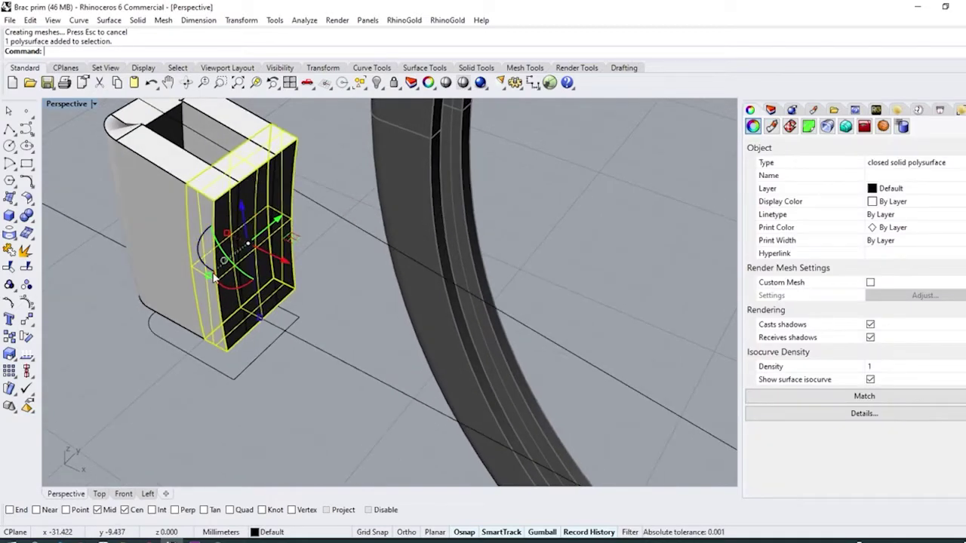
pyautogui.moveTo(208, 278); pyautogui.dragTo(213, 271)
pyautogui.press('Escape')
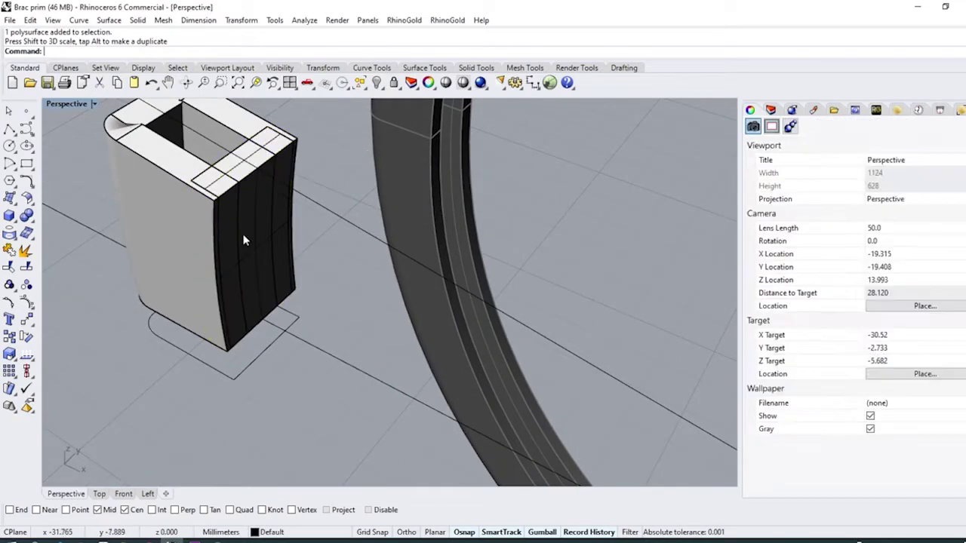
# Unlock the band's inner profile curve and offset it 0.7 mm outward in the Front view.
pyautogui.scroll(-8, 307, 213)
pyautogui.moveTo(307, 214); pyautogui.dragTo(320, 186, button='right')
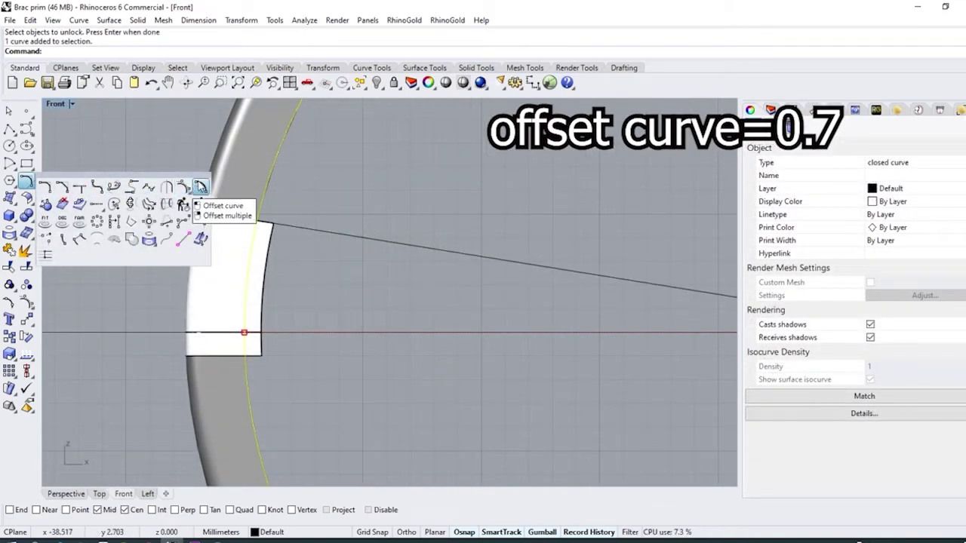
pyautogui.click(201, 186)
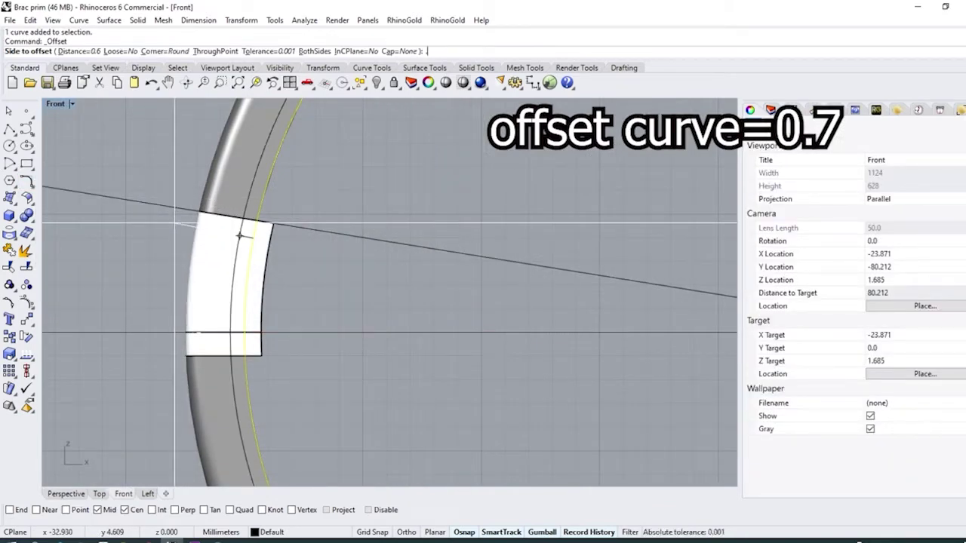
pyautogui.write('.7')
pyautogui.press('Return')
pyautogui.click(204, 252)
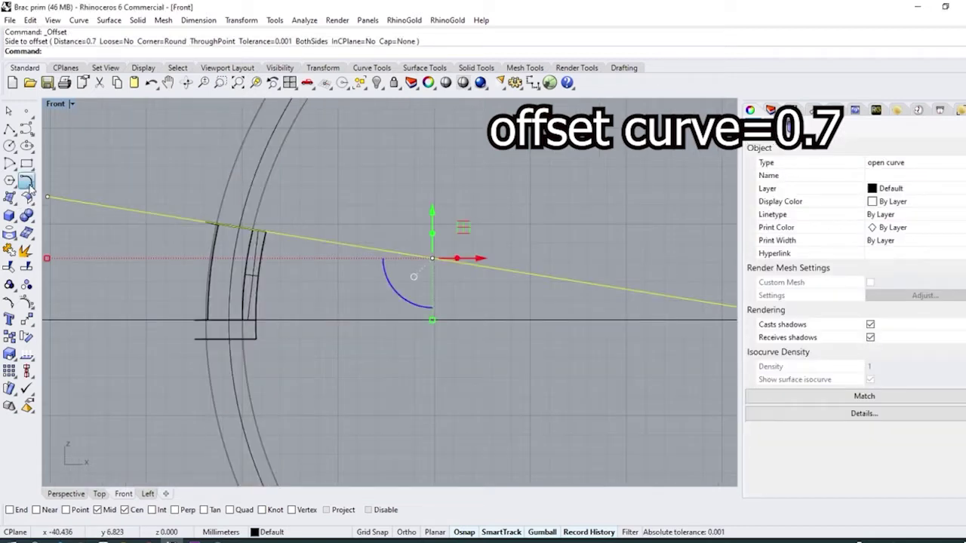
# Offset the slanted line 1 mm downward and the horizontal line 1 mm upward.
pyautogui.click(25, 182)
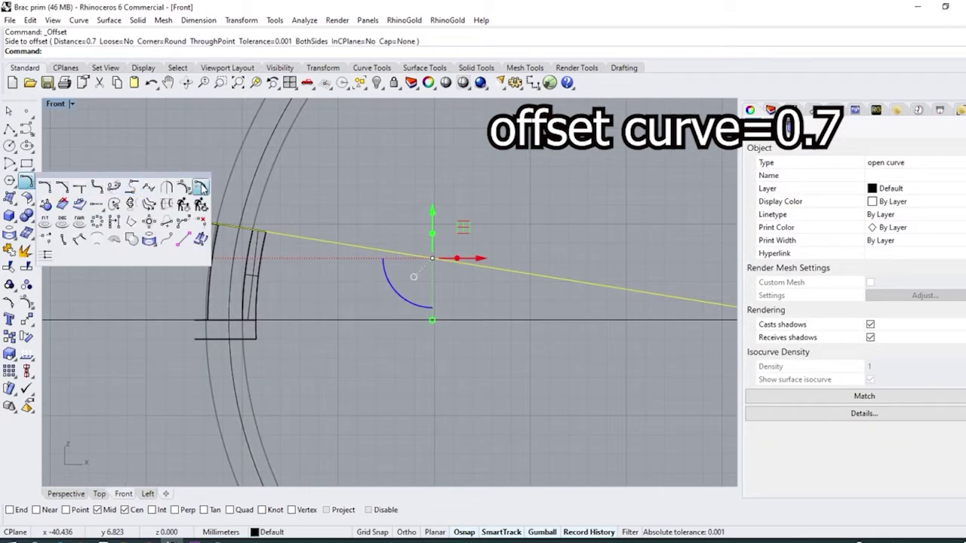
pyautogui.click(201, 187)
pyautogui.click(630, 302)
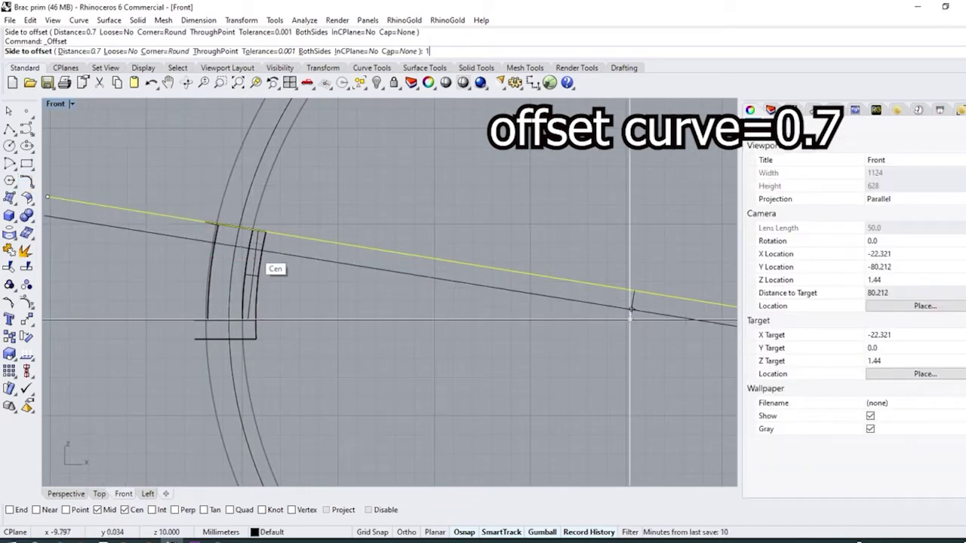
pyautogui.press('Return')
pyautogui.click(292, 318)
pyautogui.click(292, 319)
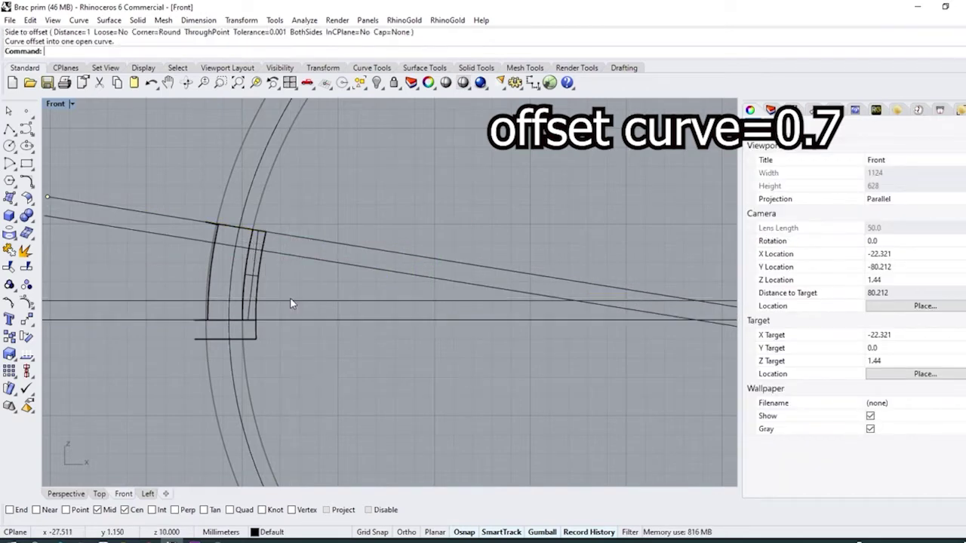
# Trim the offset arc and the two offset lines against each other into a wedge outline and join them.
pyautogui.click(279, 302)
pyautogui.keyDown('shift'); pyautogui.click(233, 263); pyautogui.keyUp('shift')
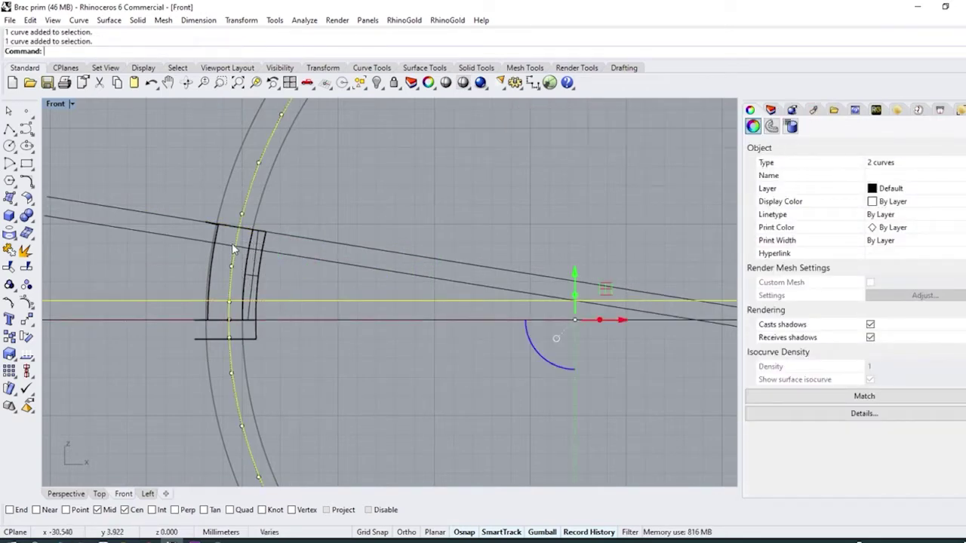
pyautogui.keyDown('shift'); pyautogui.click(232, 245); pyautogui.keyUp('shift')
pyautogui.click(25, 266)
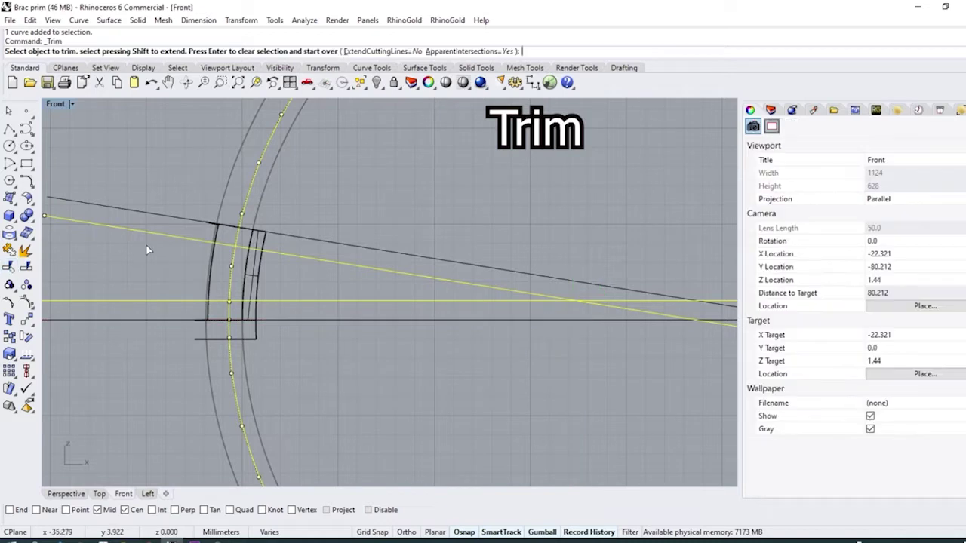
pyautogui.click(238, 234)
pyautogui.click(225, 245)
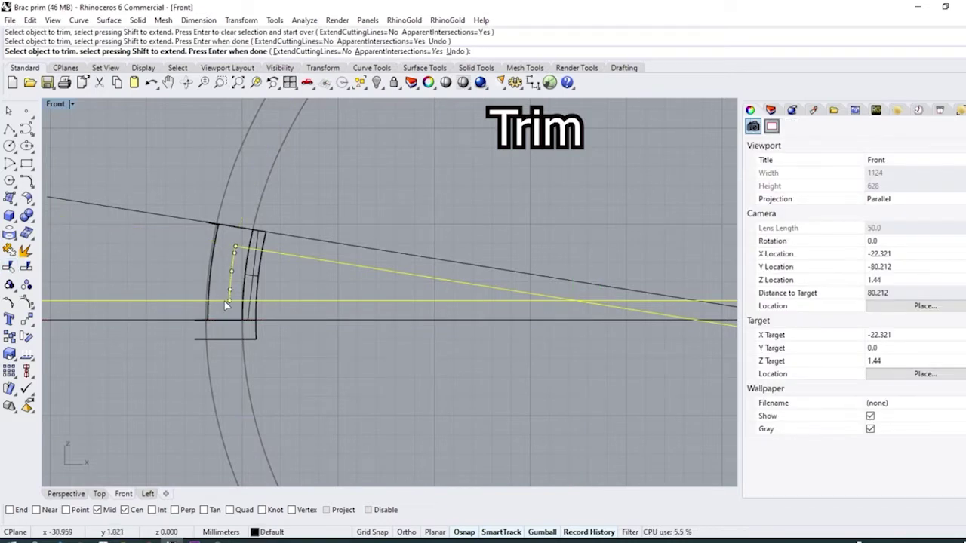
pyautogui.click(224, 301)
pyautogui.scroll(-3, 224, 301)
pyautogui.click(477, 302)
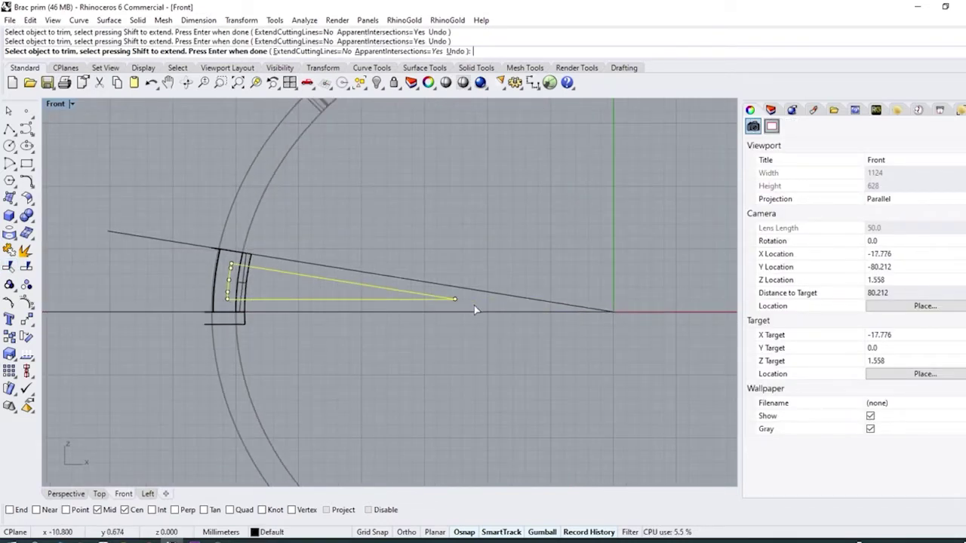
pyautogui.press('Return')
pyautogui.click(15, 254)
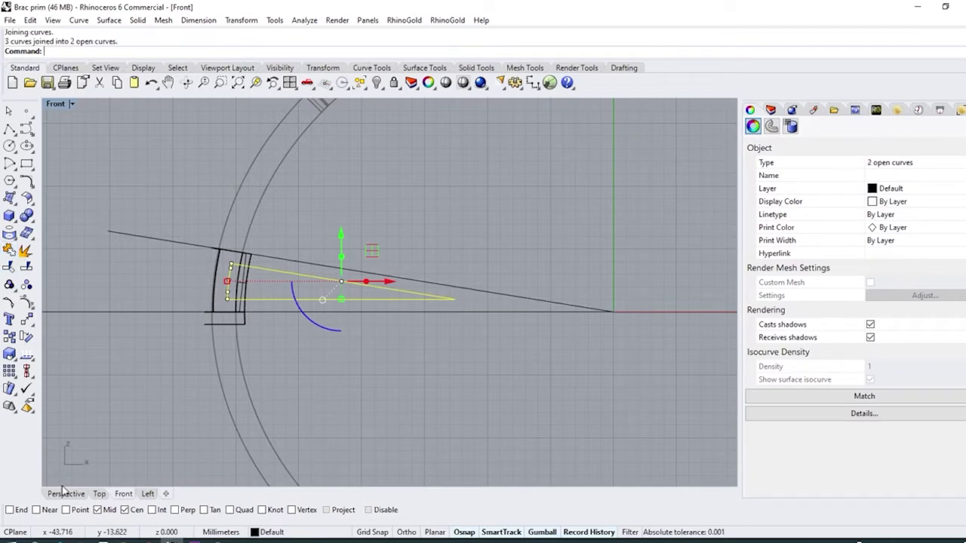
# Project the wedge outline curves to the Front construction plane, deleting the input objects.
pyautogui.click(64, 492)
pyautogui.moveTo(290, 385); pyautogui.dragTo(366, 260, button='right')
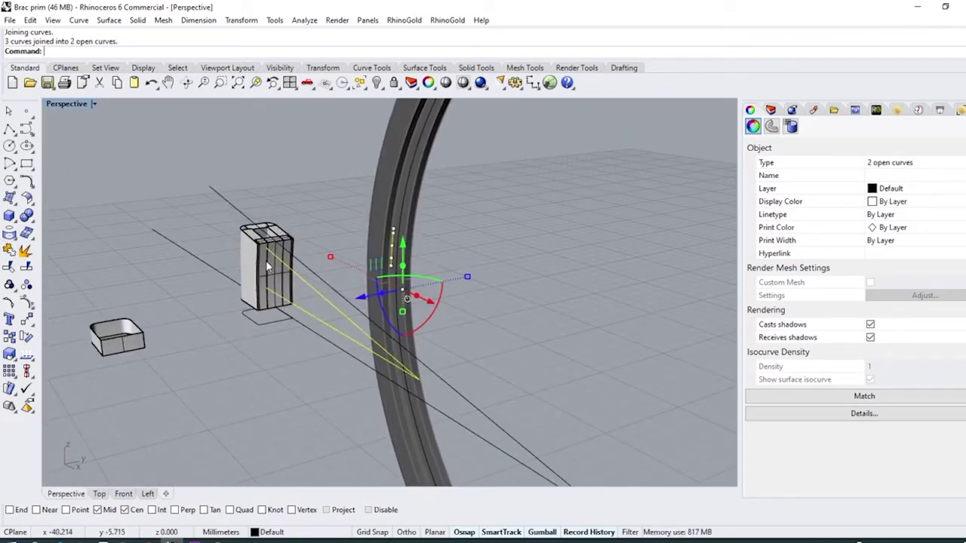
pyautogui.click(123, 494)
pyautogui.click(241, 20)
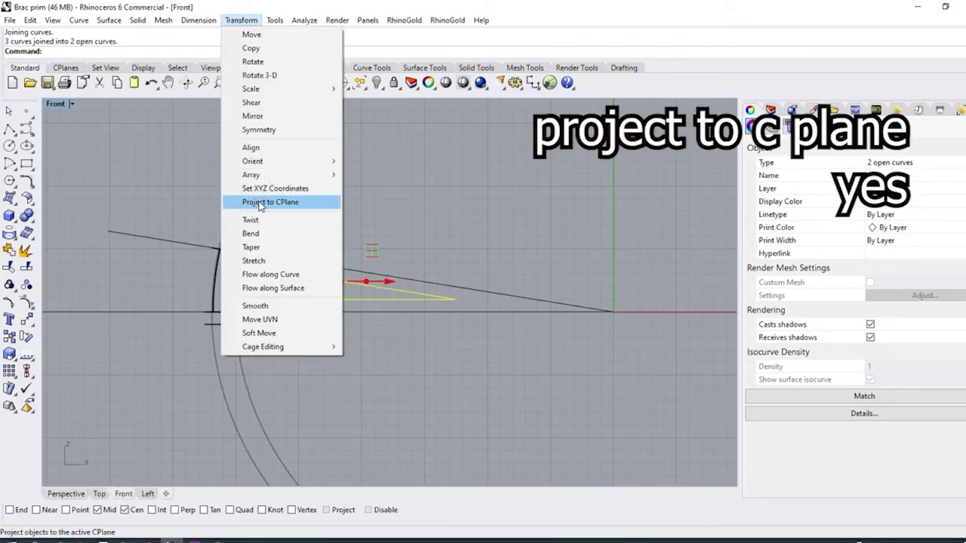
pyautogui.click(258, 200)
pyautogui.click(125, 51)
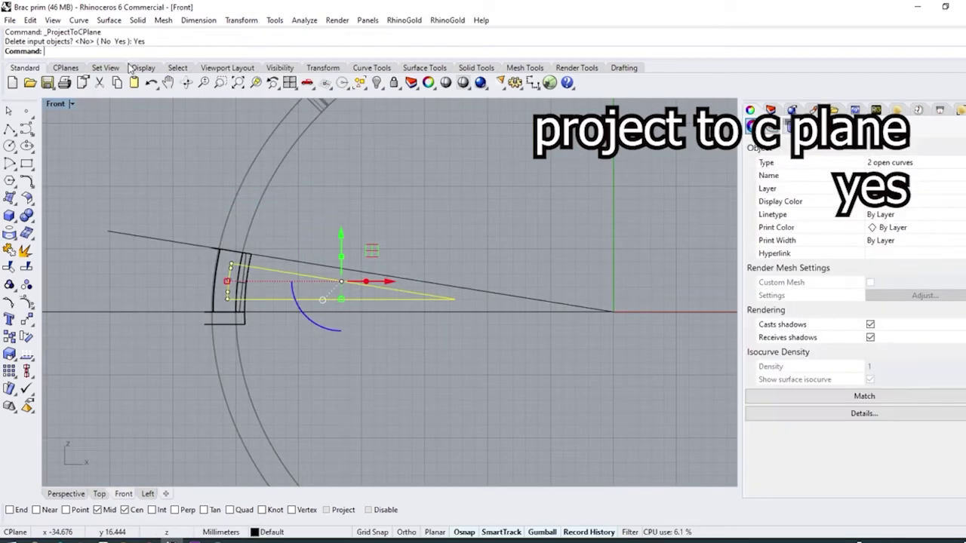
# Join the projected wedge curves into one closed curve.
pyautogui.click(70, 498)
pyautogui.moveTo(341, 294); pyautogui.dragTo(489, 277, button='right')
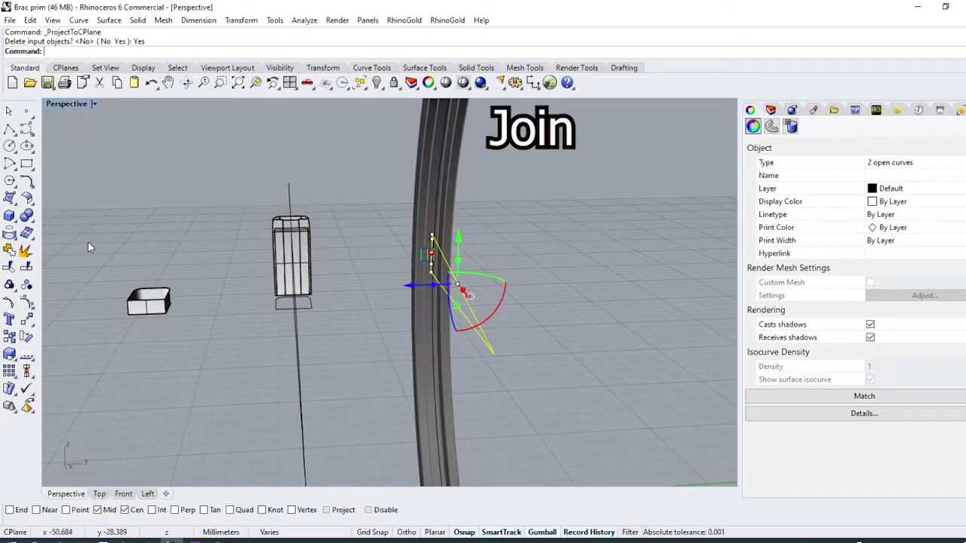
pyautogui.click(11, 253)
pyautogui.press('Escape')
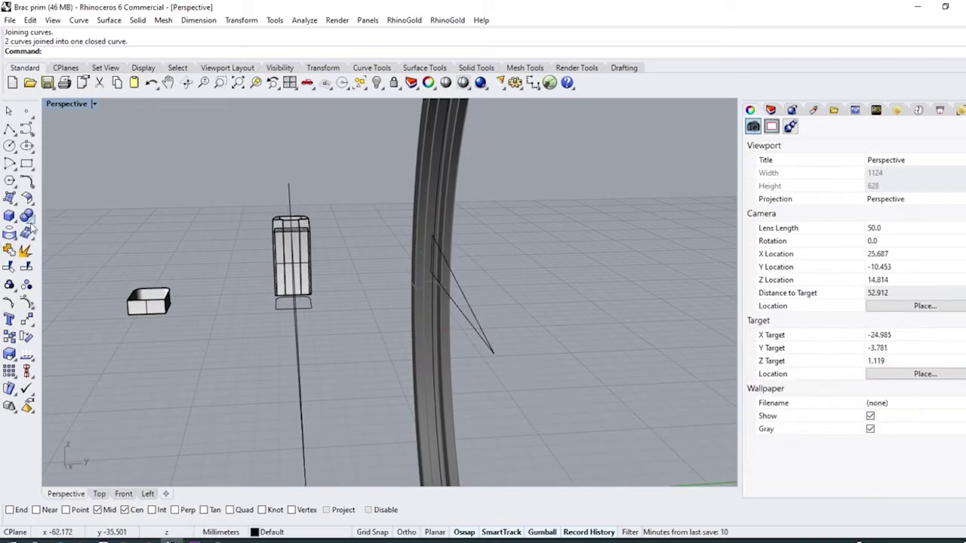
# WireCut the hollow upright joint piece completely through in the Y direction with the closed wedge curve, removing the enclosed part.
pyautogui.click(29, 218)
pyautogui.click(62, 257)
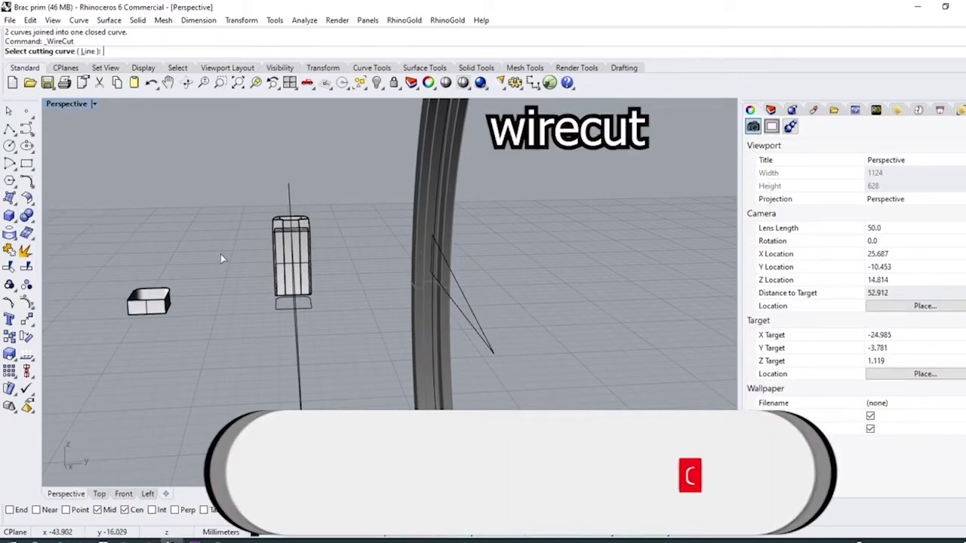
pyautogui.moveTo(220, 259); pyautogui.dragTo(289, 253, button='right')
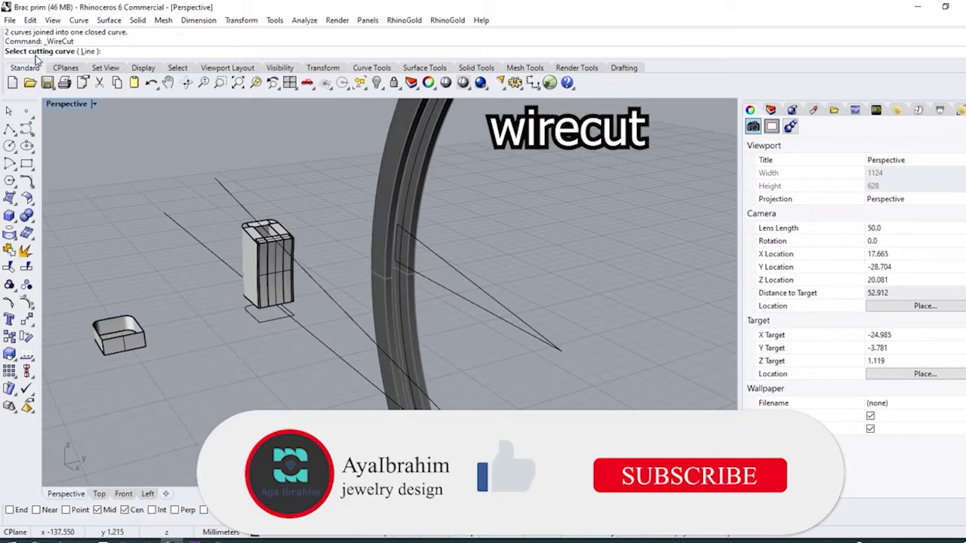
pyautogui.click(459, 270)
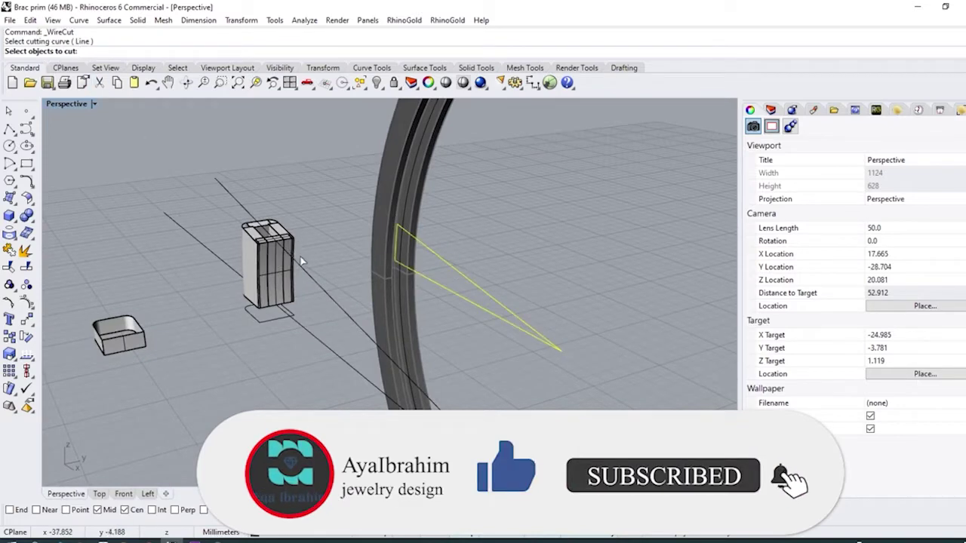
pyautogui.scroll(8, 302, 261)
pyautogui.click(232, 193)
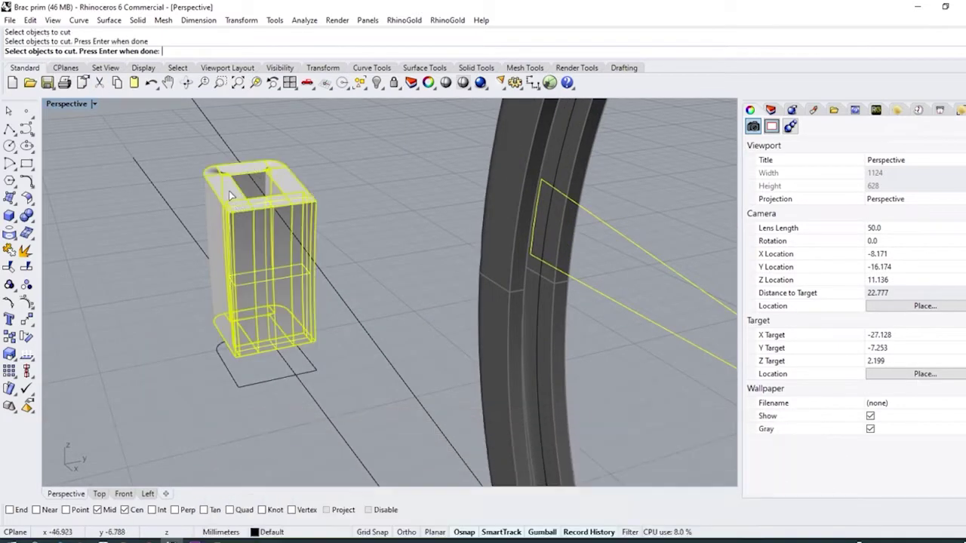
pyautogui.scroll(-9, 232, 195)
pyautogui.press('Return')
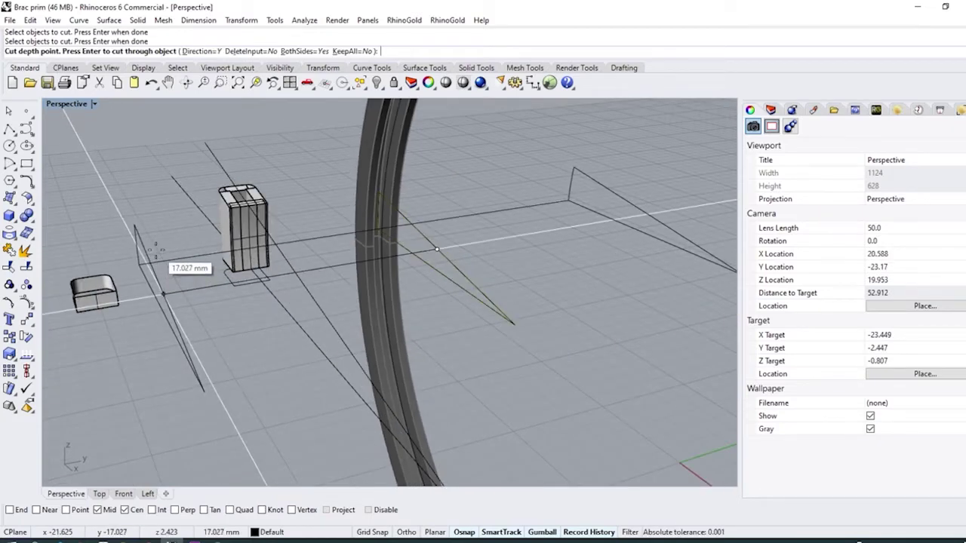
pyautogui.press('Return')
pyautogui.moveTo(168, 269); pyautogui.dragTo(440, 297, button='right')
pyautogui.press('Return')
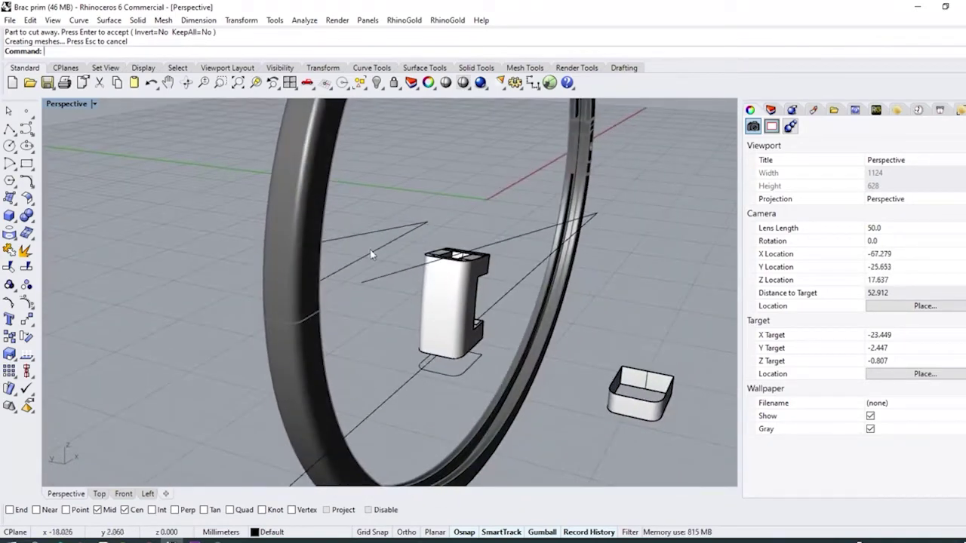
# Extract the U-direction isocurve along the middle of the joint piece's rounded outer face.
pyautogui.scroll(-6, 370, 251)
pyautogui.moveTo(375, 273); pyautogui.dragTo(439, 292, button='right')
pyautogui.scroll(6, 440, 294)
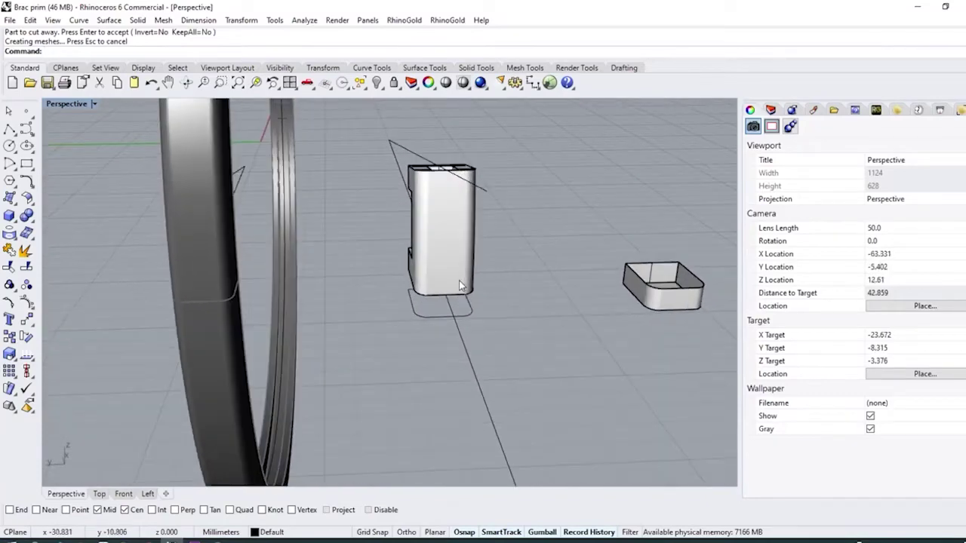
pyautogui.click(15, 240)
pyautogui.click(117, 242)
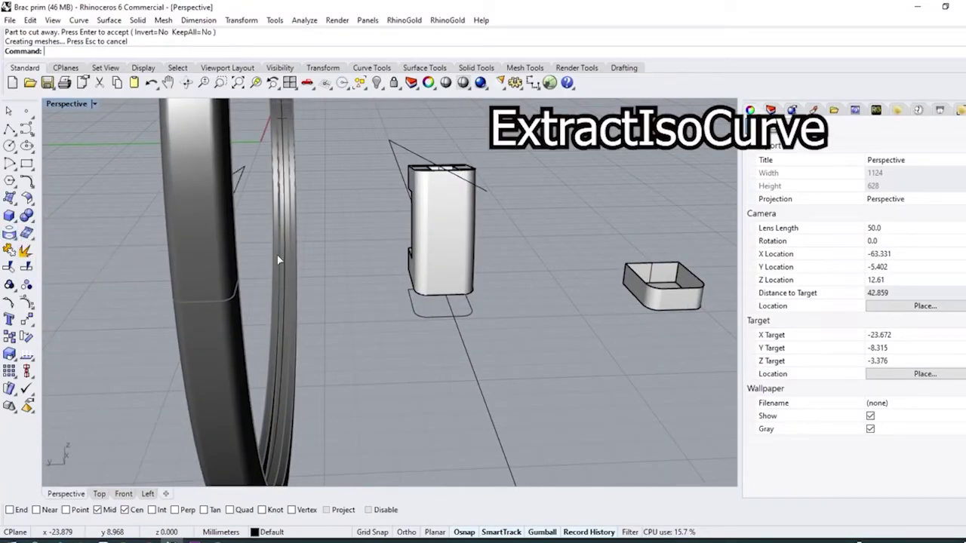
pyautogui.click(458, 256)
pyautogui.scroll(3, 457, 287)
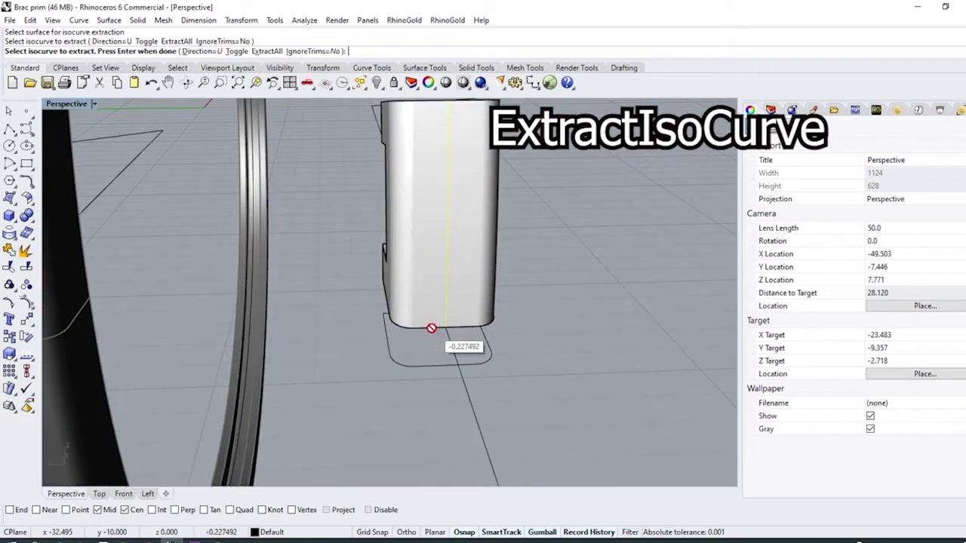
pyautogui.rightClick(432, 328)
pyautogui.keyDown('shift'); pyautogui.moveTo(486, 301); pyautogui.dragTo(444, 321, button='right'); pyautogui.keyUp('shift')
pyautogui.click(191, 286)
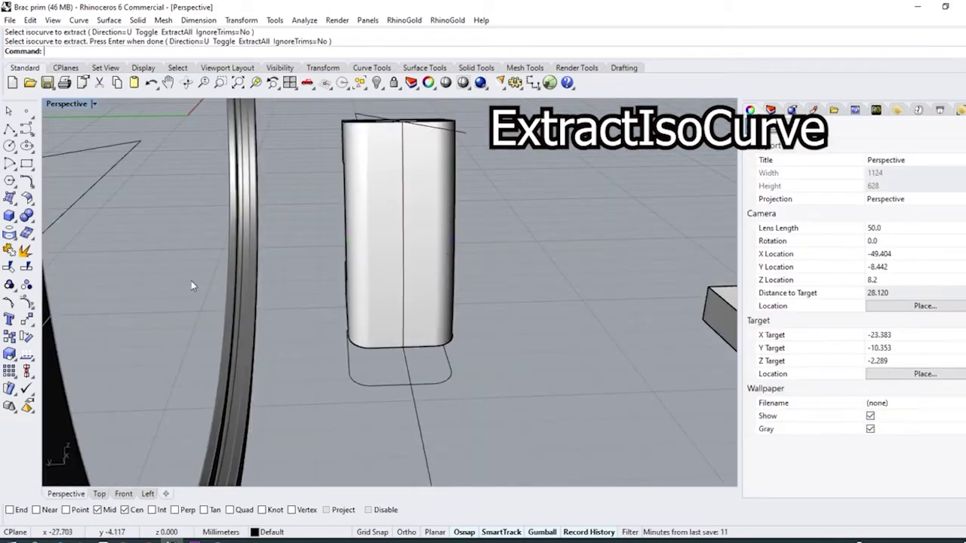
# Offset the bottom edge of the joint piece's outer face 2 mm upward on the surface.
pyautogui.click(26, 181)
pyautogui.click(83, 205)
pyautogui.click(388, 353)
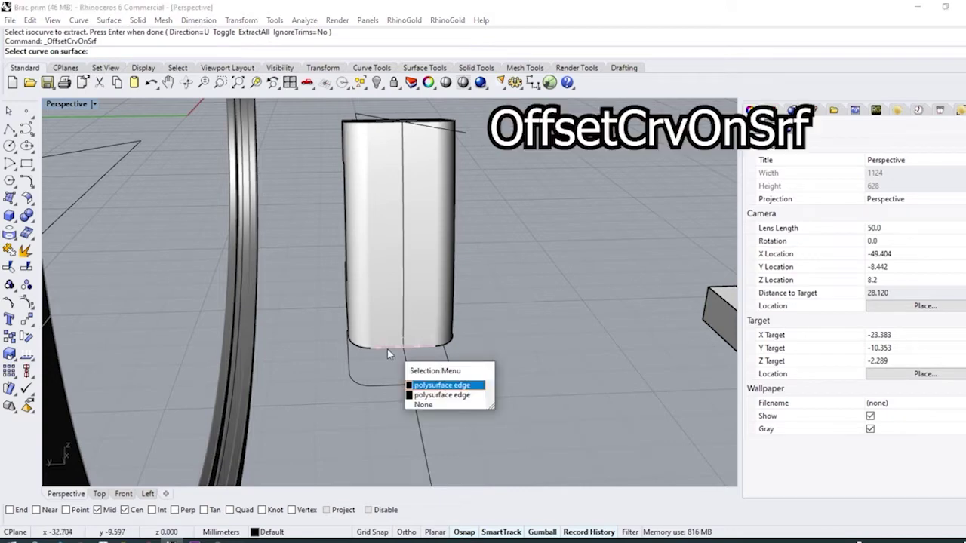
pyautogui.click(428, 396)
pyautogui.press('Return')
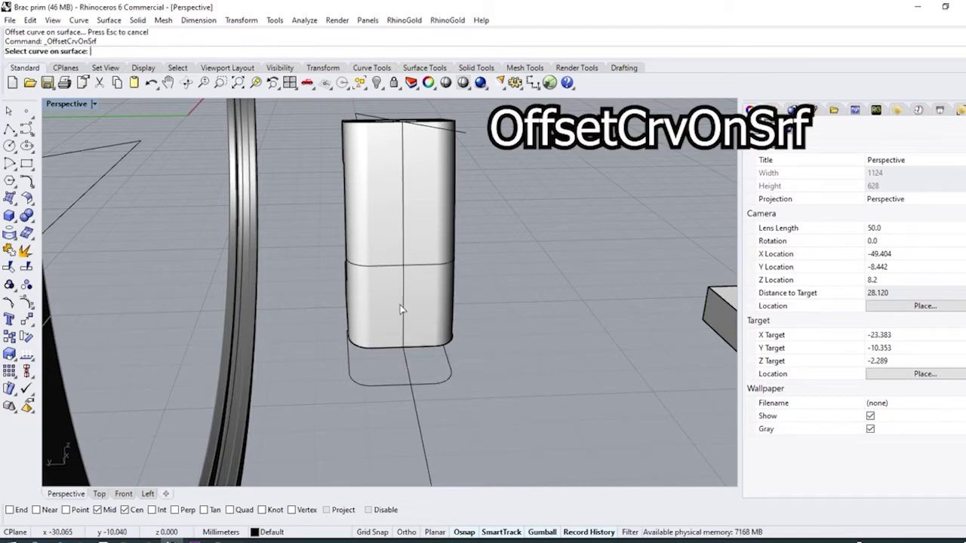
# Offset the middle isocurve 0.3 mm on the surface to both sides, flipping the direction for the second copy.
pyautogui.click(403, 308)
pyautogui.click(413, 304)
pyautogui.press('Return')
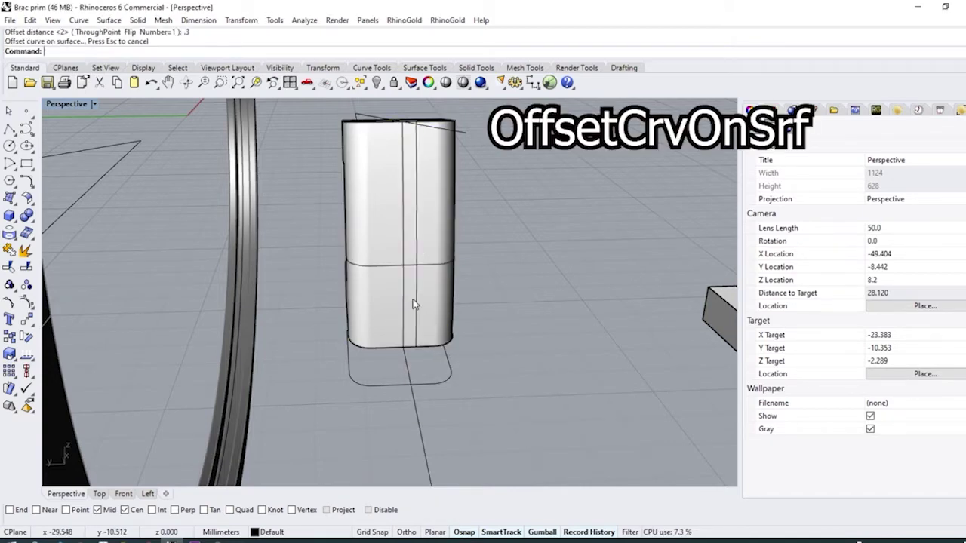
pyautogui.click(388, 301)
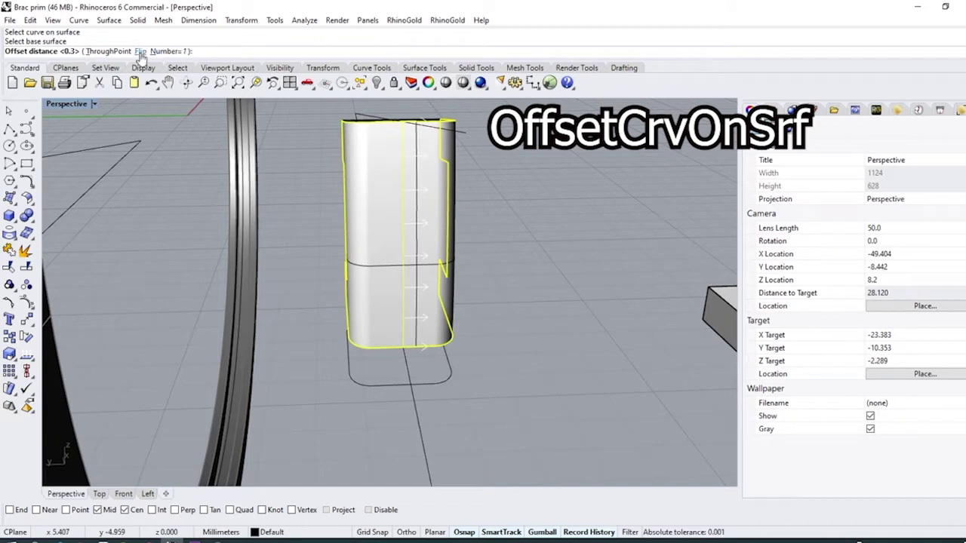
pyautogui.press('Return')
# Trim the two vertical offset curves and the horizontal one against each other into a narrow slot outline and join them.
pyautogui.moveTo(445, 268); pyautogui.dragTo(390, 277, button='right')
pyautogui.click(382, 286)
pyautogui.keyDown('shift'); pyautogui.click(355, 293); pyautogui.keyUp('shift')
pyautogui.keyDown('shift'); pyautogui.click(348, 274); pyautogui.keyUp('shift')
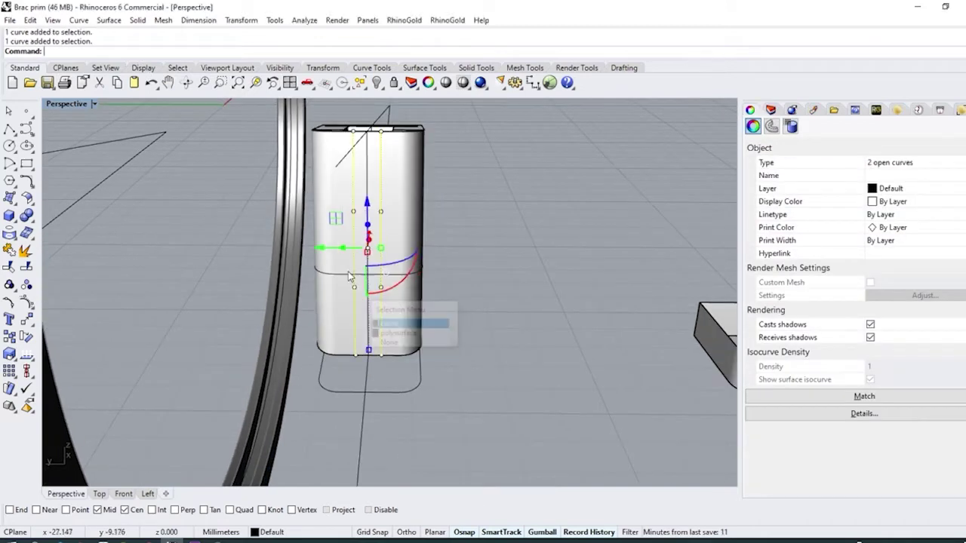
pyautogui.click(348, 275)
pyautogui.hotkey('ctrl', 'alt', 'w')
pyautogui.click(11, 267)
pyautogui.moveTo(257, 253); pyautogui.dragTo(345, 257, button='right')
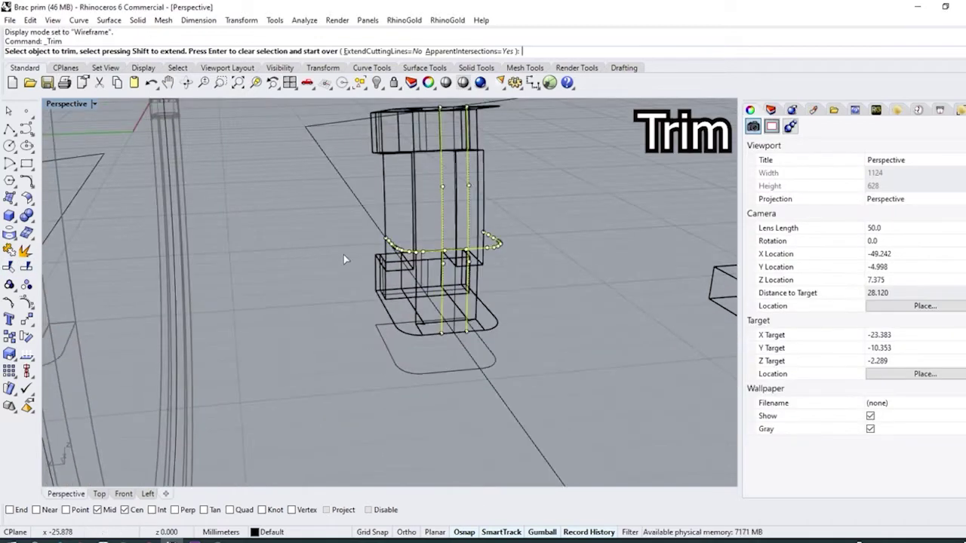
pyautogui.scroll(5, 426, 257)
pyautogui.click(518, 257)
pyautogui.click(610, 255)
pyautogui.click(625, 277)
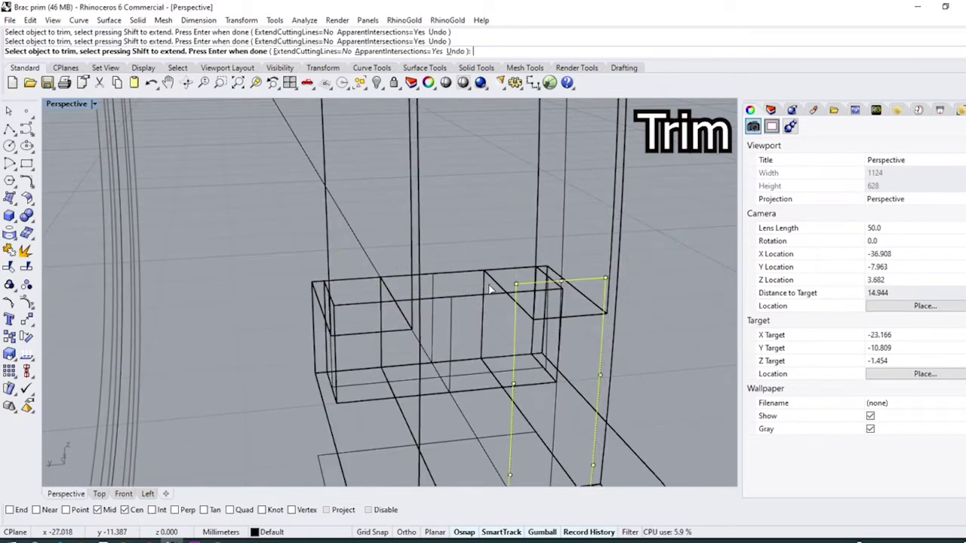
pyautogui.press('Return')
pyautogui.click(9, 250)
# WireCut the slot into the lower part of the joint piece with the joined outline, setting the cut direction to X.
pyautogui.hotkey('ctrl', 'alt', 's')
pyautogui.scroll(-8, 151, 227)
pyautogui.moveTo(317, 261); pyautogui.dragTo(253, 259, button='right')
pyautogui.scroll(5, 247, 259)
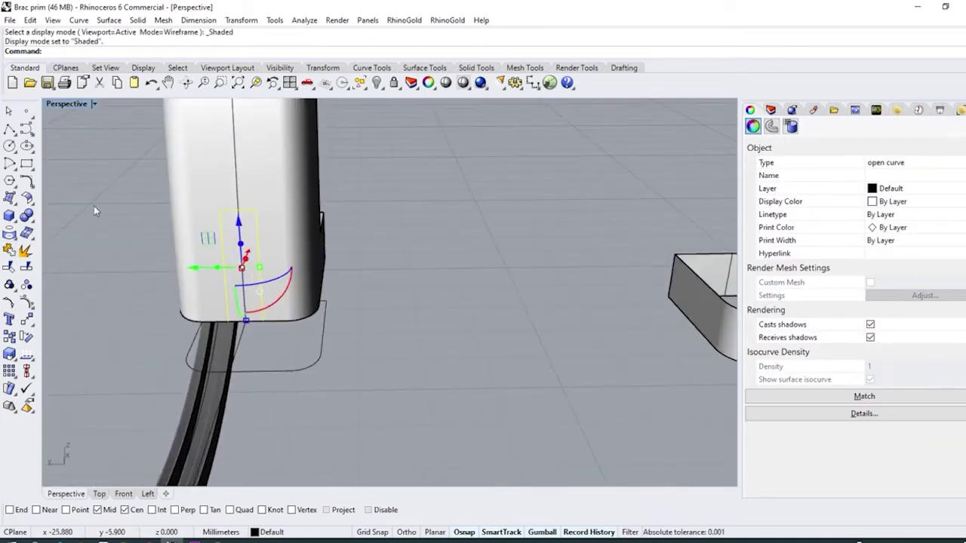
pyautogui.click(32, 220)
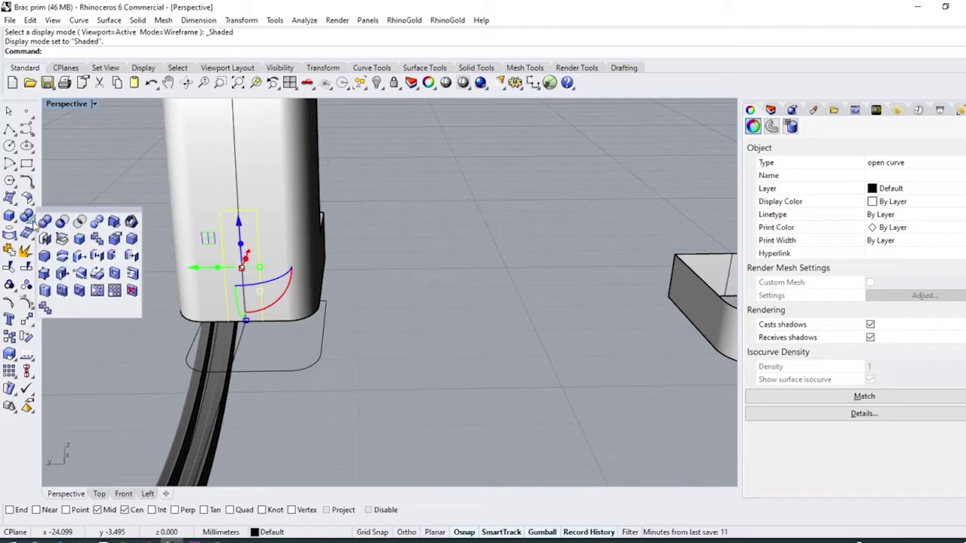
pyautogui.click(63, 259)
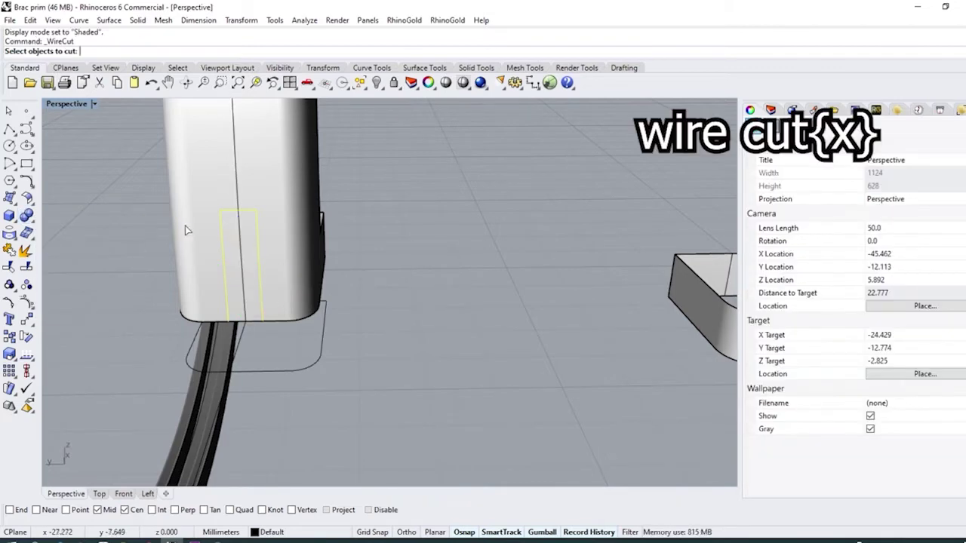
pyautogui.click(234, 180)
pyautogui.scroll(-6, 293, 215)
pyautogui.moveTo(293, 214); pyautogui.dragTo(228, 222, button='right')
pyautogui.scroll(4, 228, 222)
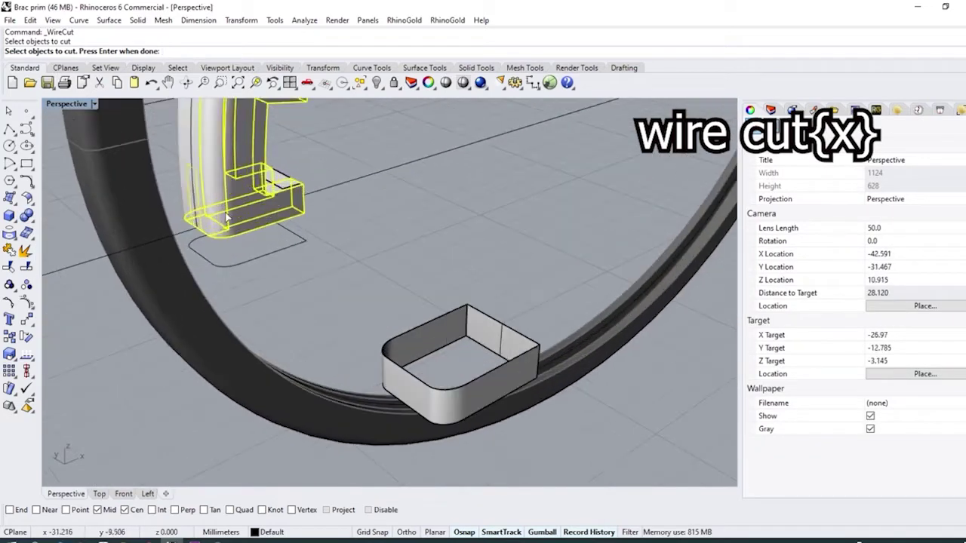
pyautogui.press('Return')
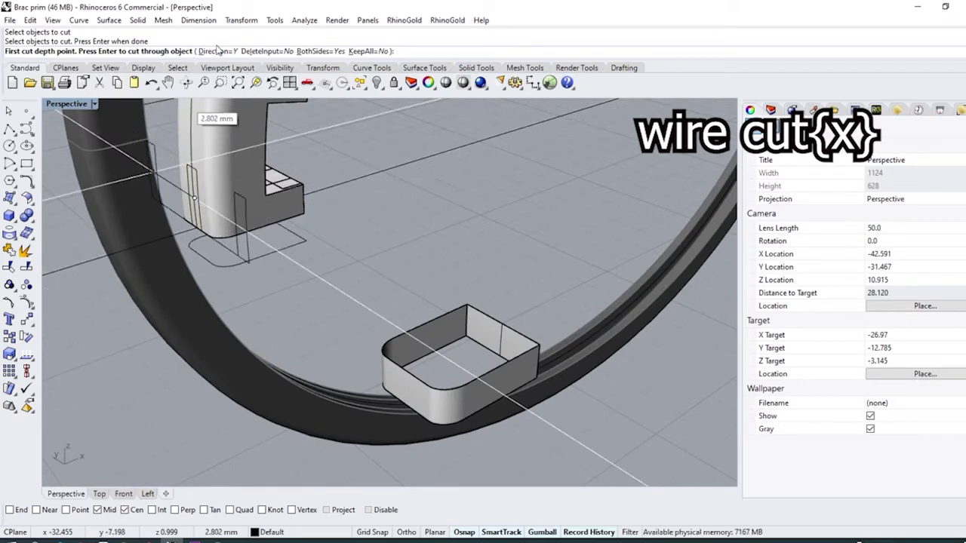
pyautogui.click(217, 51)
pyautogui.click(61, 53)
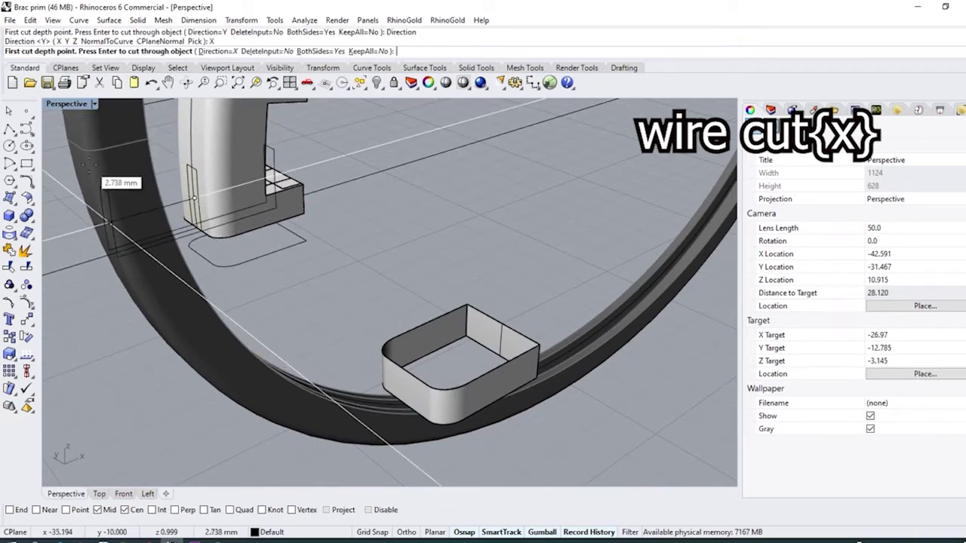
pyautogui.click(98, 193)
pyautogui.click(145, 282)
pyautogui.rightClick(145, 281)
pyautogui.moveTo(177, 219); pyautogui.dragTo(528, 249, button='right')
pyautogui.press('Delete')
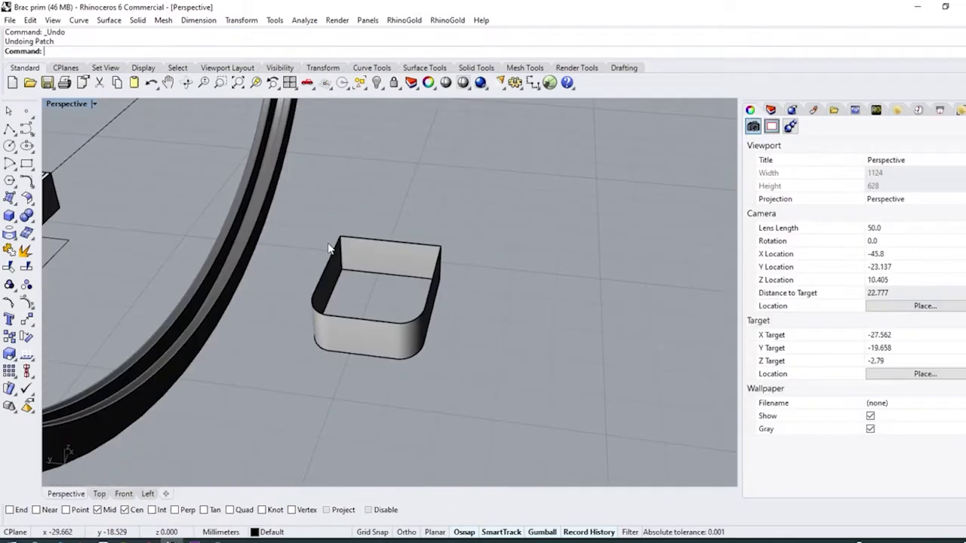
# Patch the upper opening of the small rounded band with 10 by 10 spans, tangency adjustment off and automatic trim on.
pyautogui.click(350, 239)
pyautogui.press('Return')
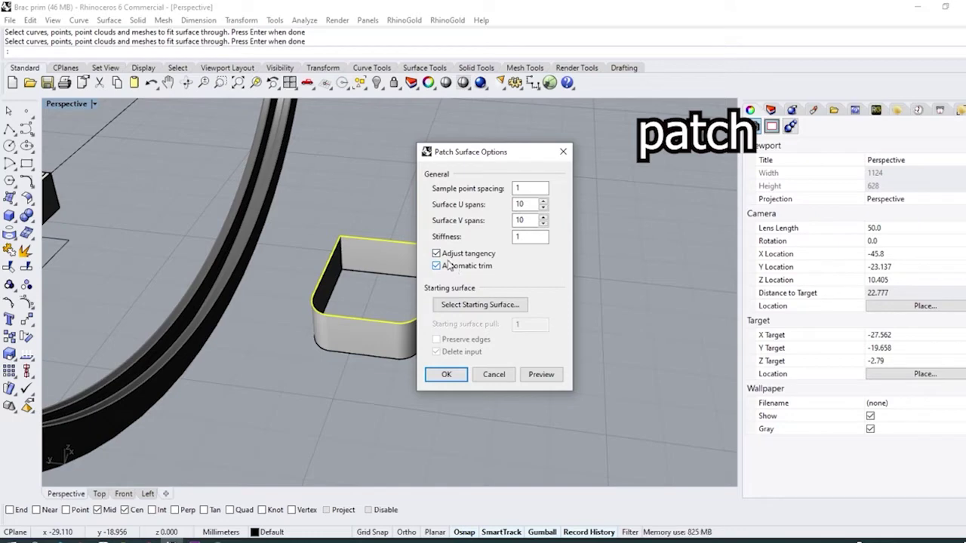
pyautogui.click(540, 375)
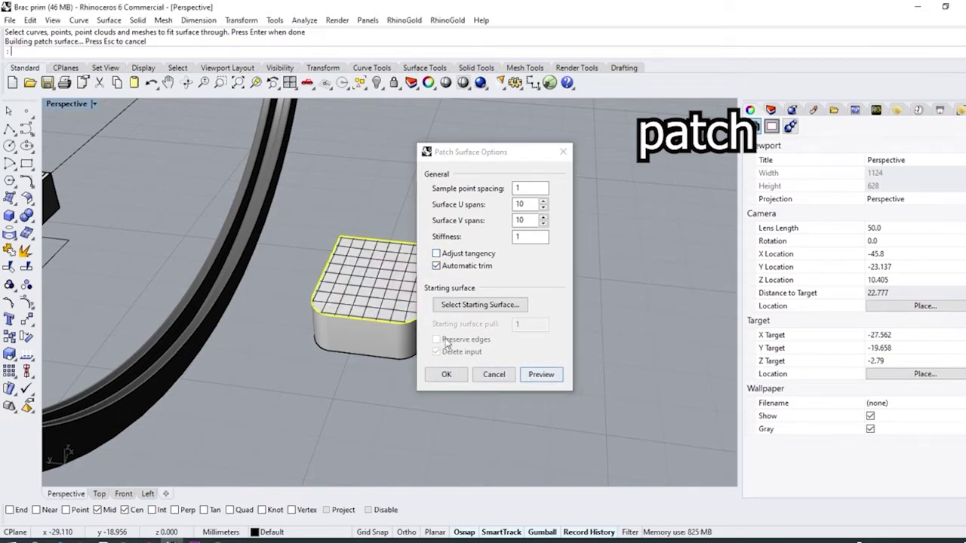
pyautogui.click(433, 374)
# Patch the underside opening of the small rounded band with the same 10 by 10 span settings.
pyautogui.moveTo(409, 352); pyautogui.dragTo(345, 153, button='right')
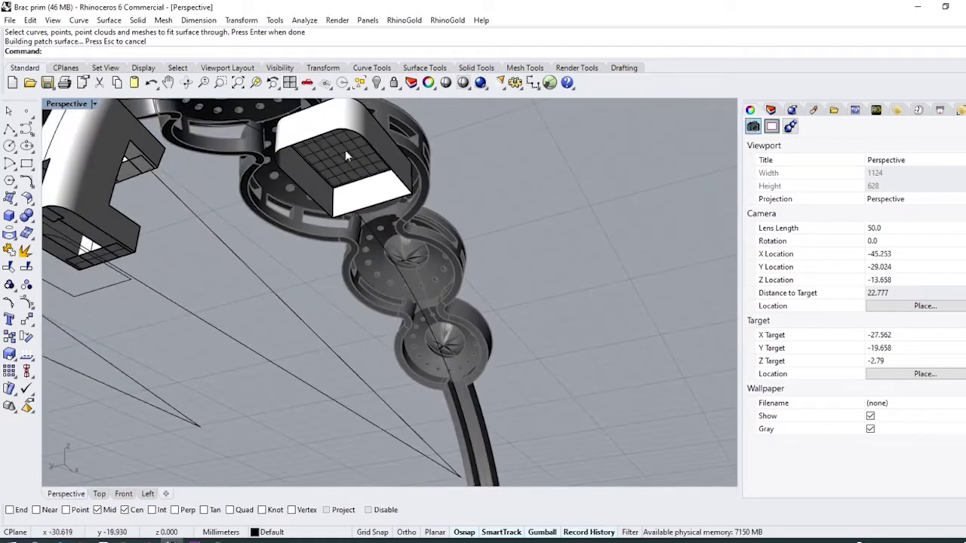
pyautogui.rightClick(346, 152)
pyautogui.click(360, 137)
pyautogui.press('Return')
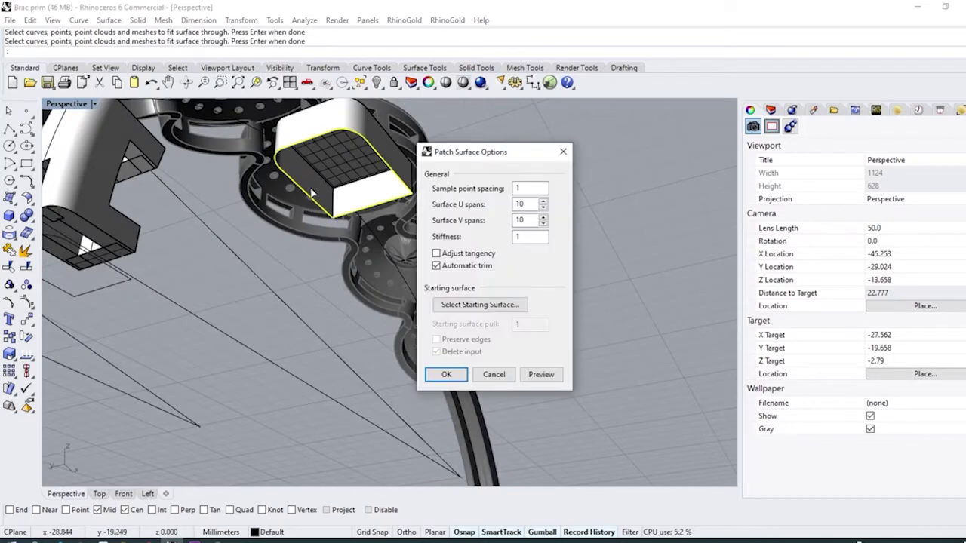
pyautogui.click(457, 375)
# Join the two patches and the small rounded band into one closed polysurface.
pyautogui.moveTo(317, 160); pyautogui.dragTo(384, 258, button='right')
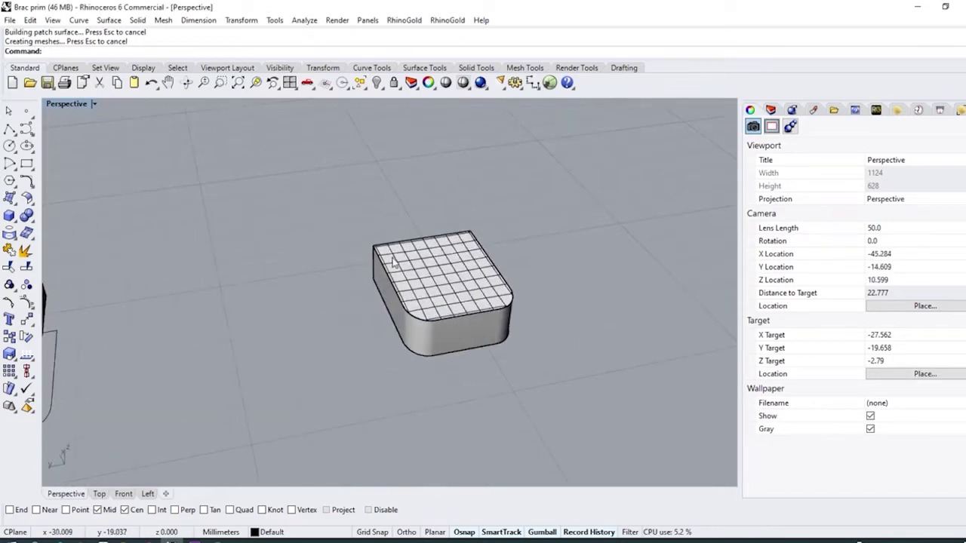
pyautogui.scroll(-4, 384, 258)
pyautogui.moveTo(313, 360); pyautogui.dragTo(312, 361)
pyautogui.click(9, 252)
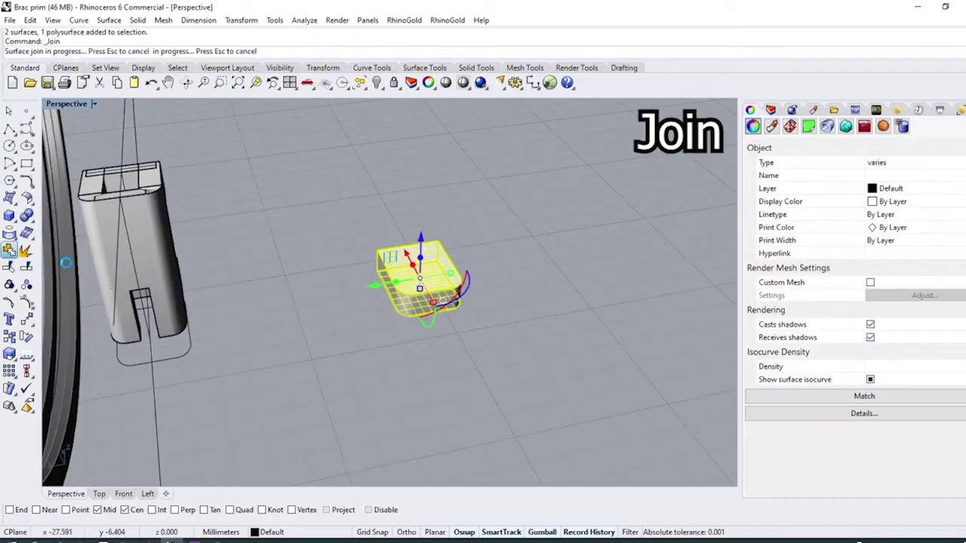
pyautogui.moveTo(572, 261); pyautogui.dragTo(513, 266, button='right')
pyautogui.scroll(4, 432, 287)
pyautogui.press('Escape')
# Offset the straight edge of the small block's top face 0.7 mm inward on the surface.
pyautogui.moveTo(422, 282); pyautogui.dragTo(112, 227, button='right')
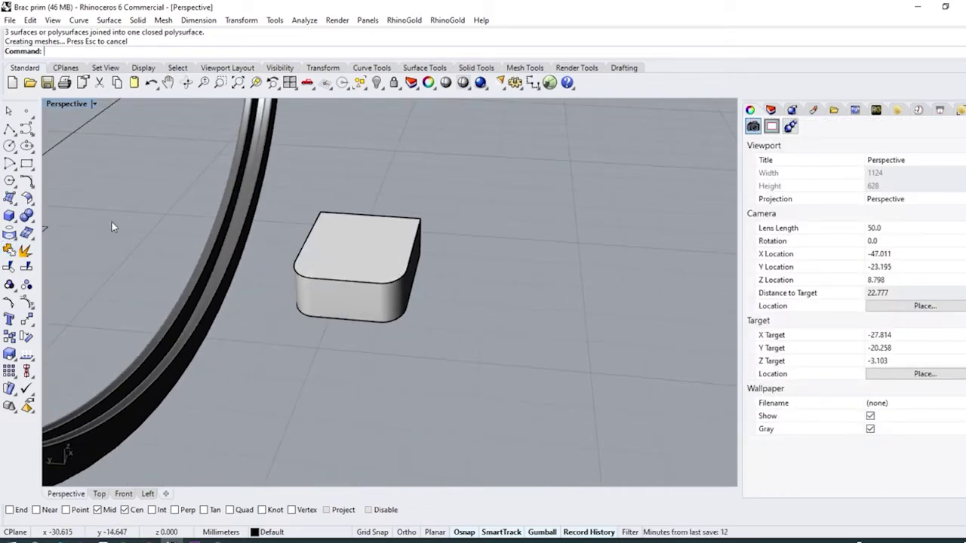
pyautogui.click(30, 189)
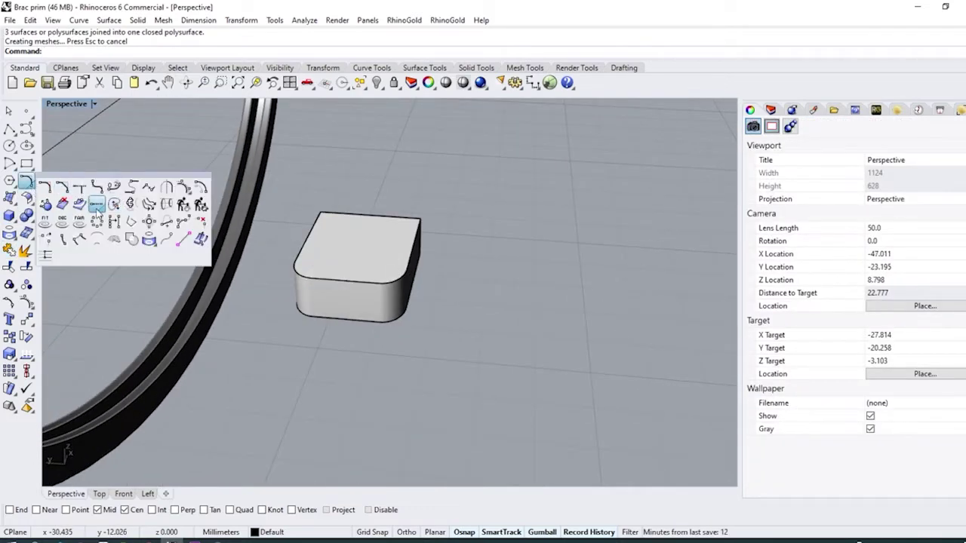
pyautogui.click(96, 213)
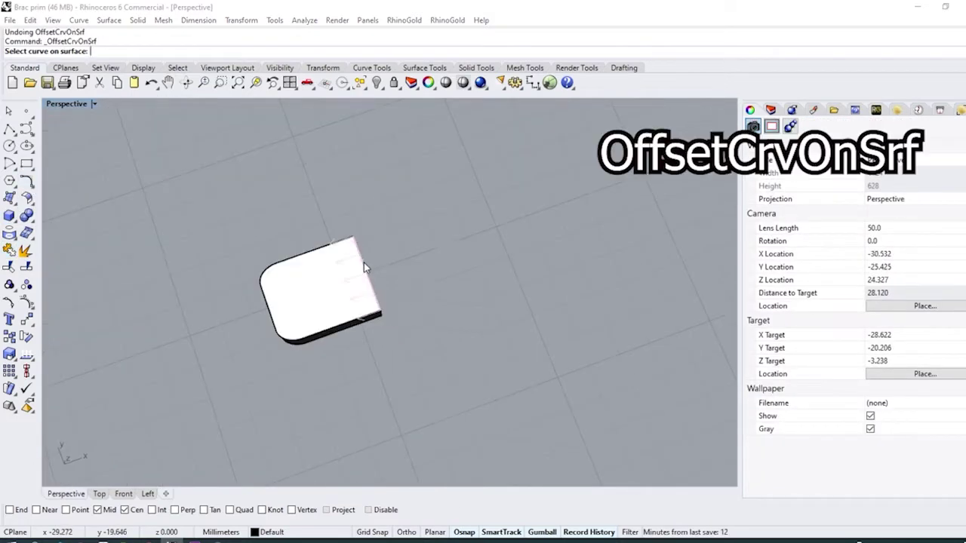
pyautogui.click(364, 263)
pyautogui.click(399, 298)
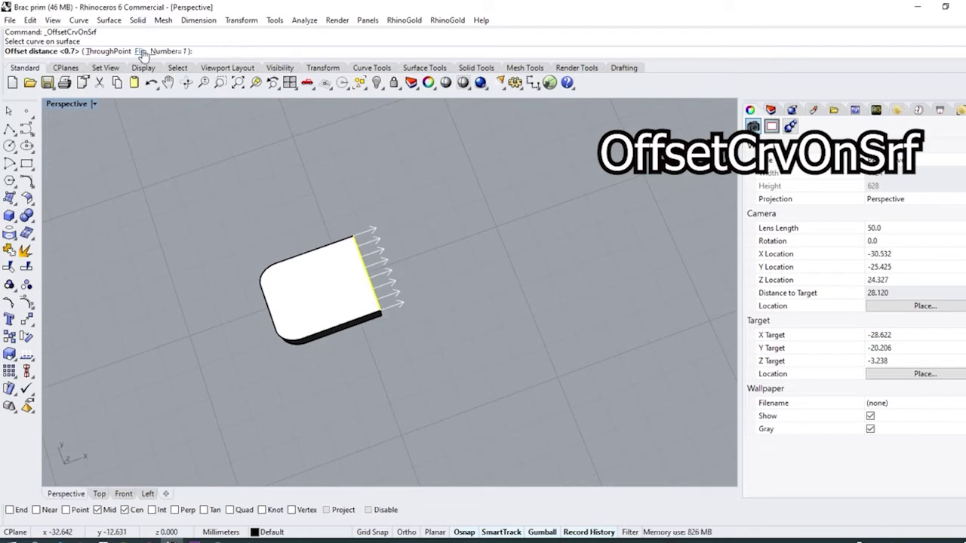
pyautogui.click(143, 53)
pyautogui.rightClick(360, 276)
pyautogui.moveTo(360, 277); pyautogui.dragTo(366, 268, button='right')
# Offset the new inner line another 0.7 mm inward across the small block's top face, flipping the direction.
pyautogui.rightClick(367, 260)
pyautogui.click(346, 264)
pyautogui.click(331, 265)
pyautogui.click(143, 53)
pyautogui.moveTo(305, 253); pyautogui.dragTo(340, 210, button='right')
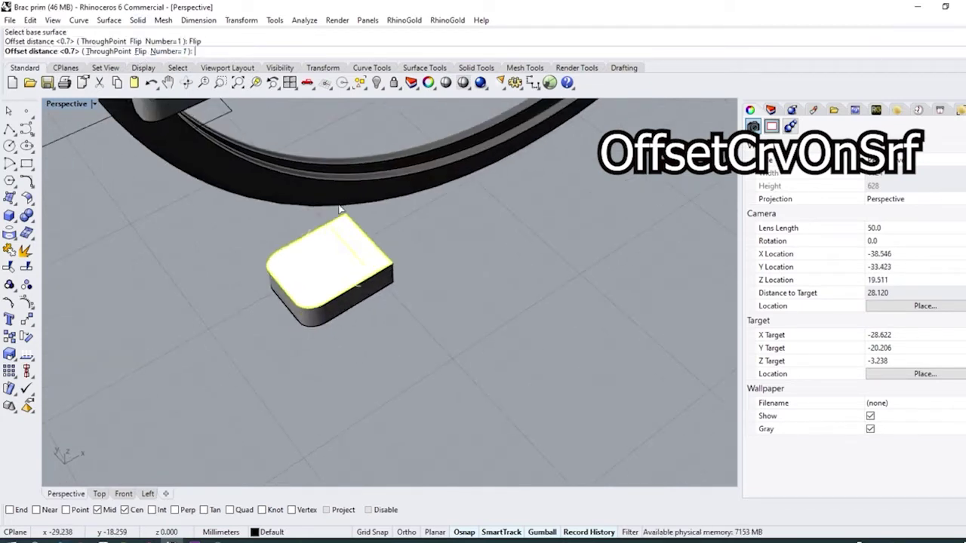
pyautogui.rightClick(339, 210)
# Offset the rounded U-shaped edge of the small block's top face 0.7 mm inward on the surface.
pyautogui.moveTo(334, 290); pyautogui.dragTo(369, 301, button='right')
pyautogui.rightClick(369, 298)
pyautogui.click(374, 307)
pyautogui.click(411, 341)
pyautogui.click(143, 53)
pyautogui.rightClick(330, 289)
# Trim the offset curves against one another in wireframe display, leaving a small rectangle on the small block's top face.
pyautogui.hotkey('ctrl', 'alt', 'w')
pyautogui.click(369, 299)
pyautogui.keyDown('shift'); pyautogui.click(363, 298); pyautogui.keyUp('shift')
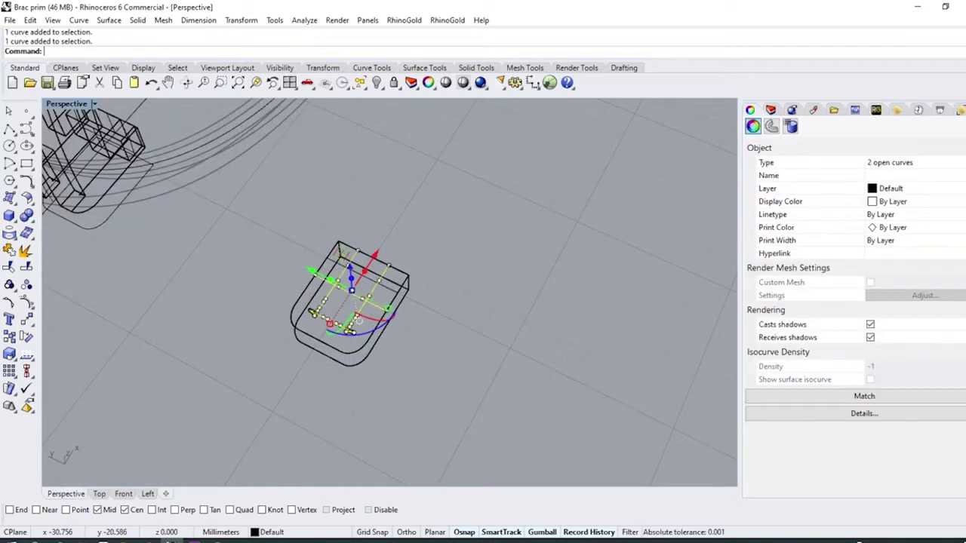
pyautogui.keyDown('shift'); pyautogui.click(373, 283); pyautogui.keyUp('shift')
pyautogui.click(10, 267)
pyautogui.scroll(4, 409, 286)
pyautogui.click(382, 293)
pyautogui.click(368, 270)
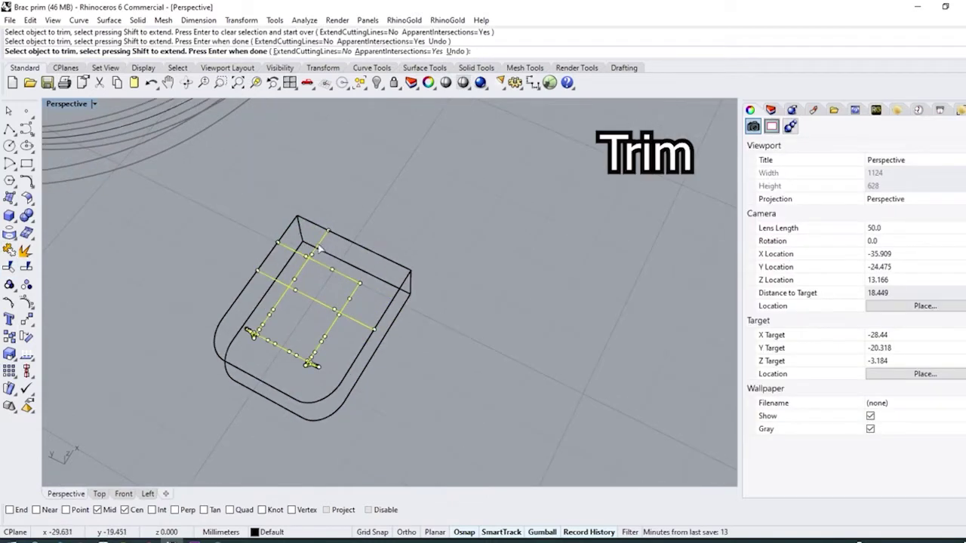
pyautogui.click(319, 247)
pyautogui.click(297, 251)
pyautogui.click(280, 281)
pyautogui.click(332, 324)
pyautogui.click(361, 322)
pyautogui.rightClick(180, 310)
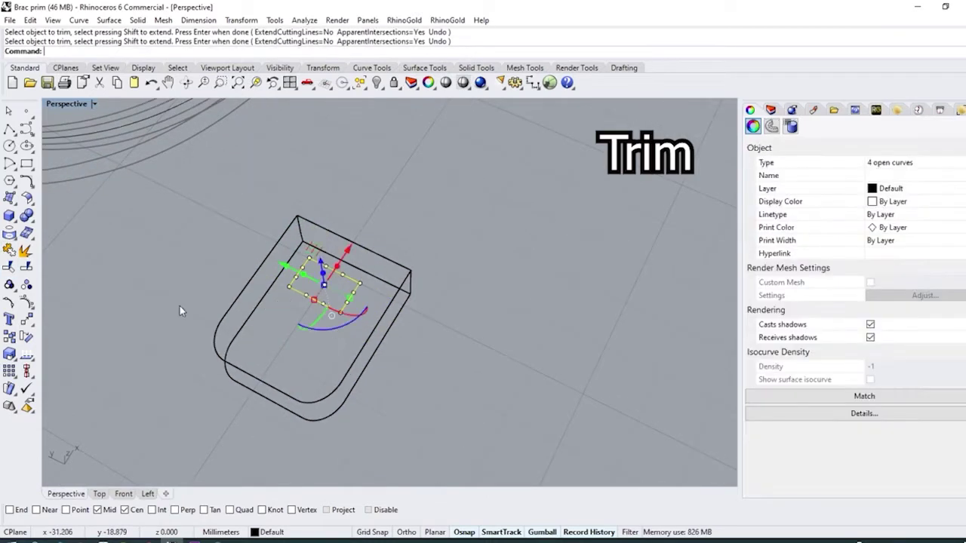
# Wire-cut the small rectangle all the way through the small block in the Z direction, with shaded display on.
pyautogui.hotkey('ctrl', 'alt', 's')
pyautogui.click(27, 217)
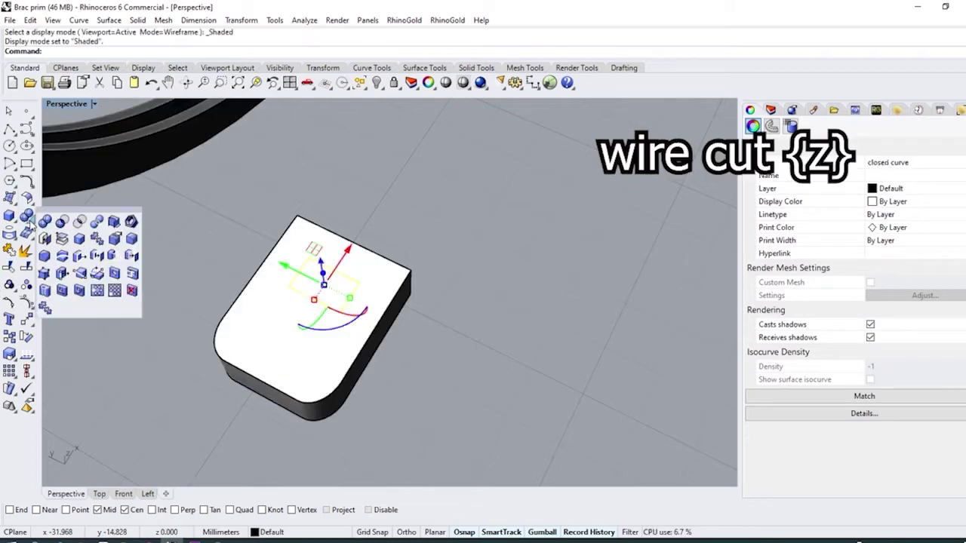
pyautogui.click(62, 258)
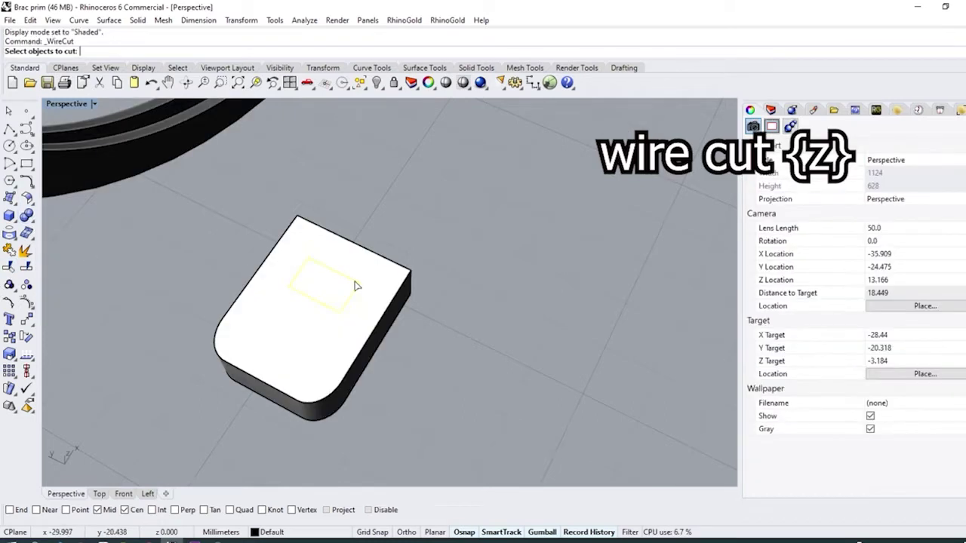
pyautogui.click(317, 326)
pyautogui.moveTo(410, 298); pyautogui.dragTo(336, 237, button='right')
pyautogui.rightClick(336, 236)
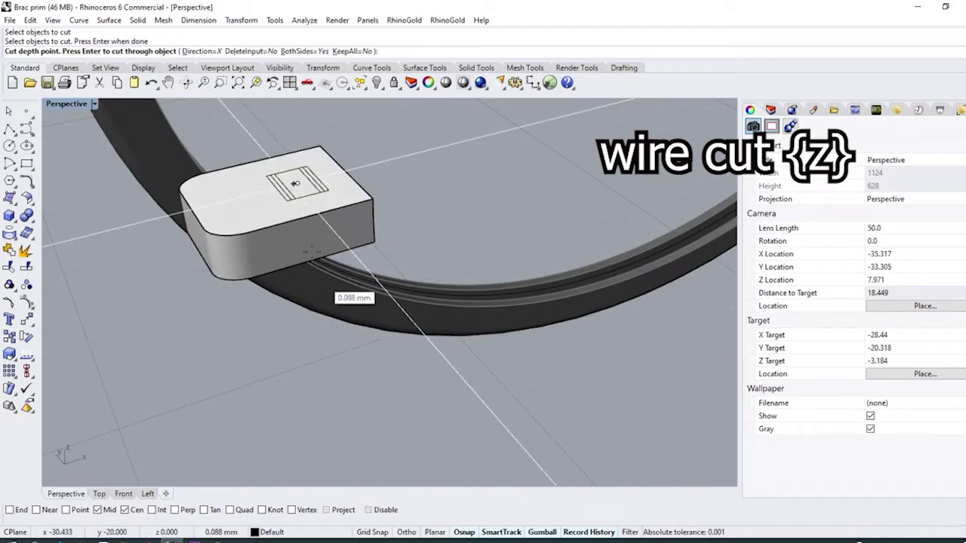
pyautogui.click(202, 51)
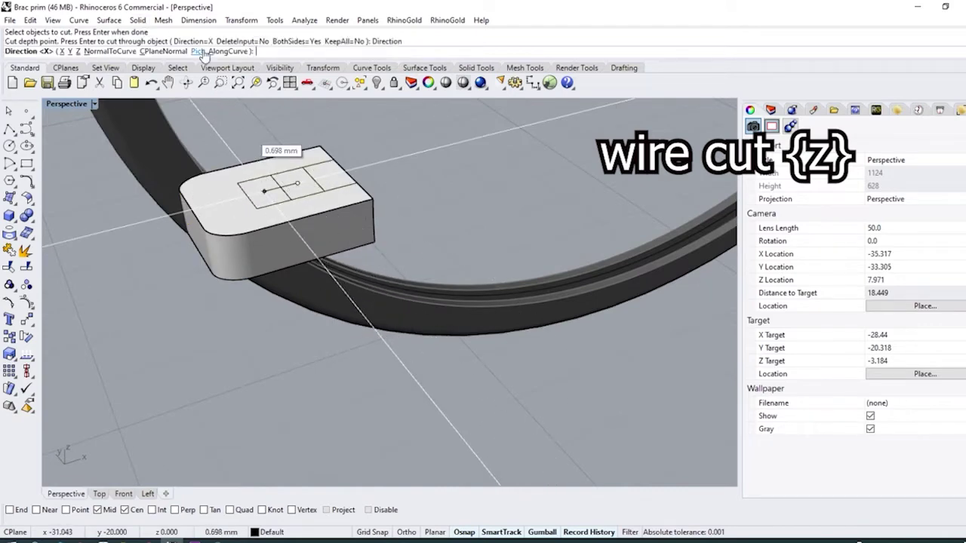
pyautogui.click(78, 52)
pyautogui.rightClick(310, 225)
pyautogui.rightClick(311, 226)
pyautogui.scroll(-8, 311, 227)
# Move the small block 10 mm so it sits under the matching hinge block.
pyautogui.moveTo(312, 227); pyautogui.dragTo(375, 311, button='right')
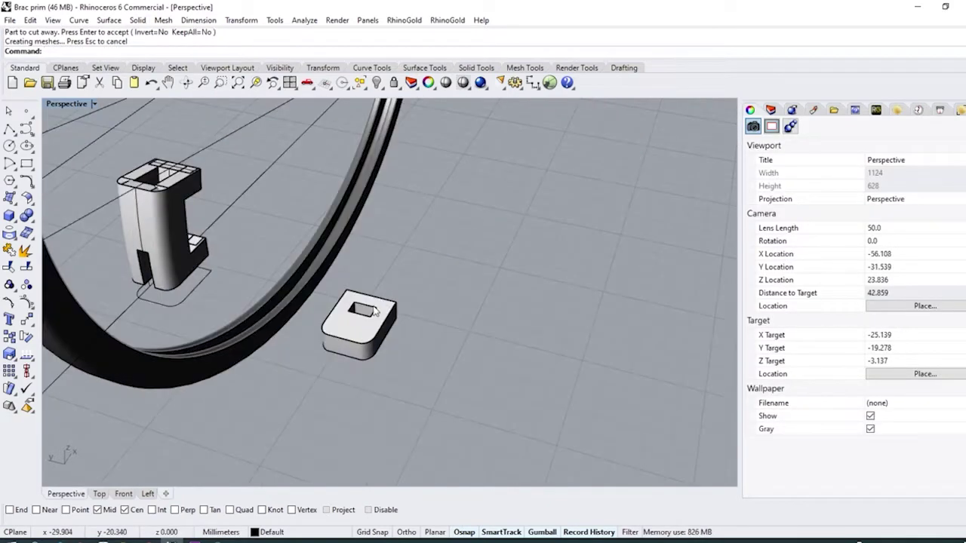
pyautogui.click(365, 333)
pyautogui.click(316, 317)
pyautogui.write('10')
pyautogui.press('Return')
pyautogui.click(85, 236)
pyautogui.scroll(8, 122, 242)
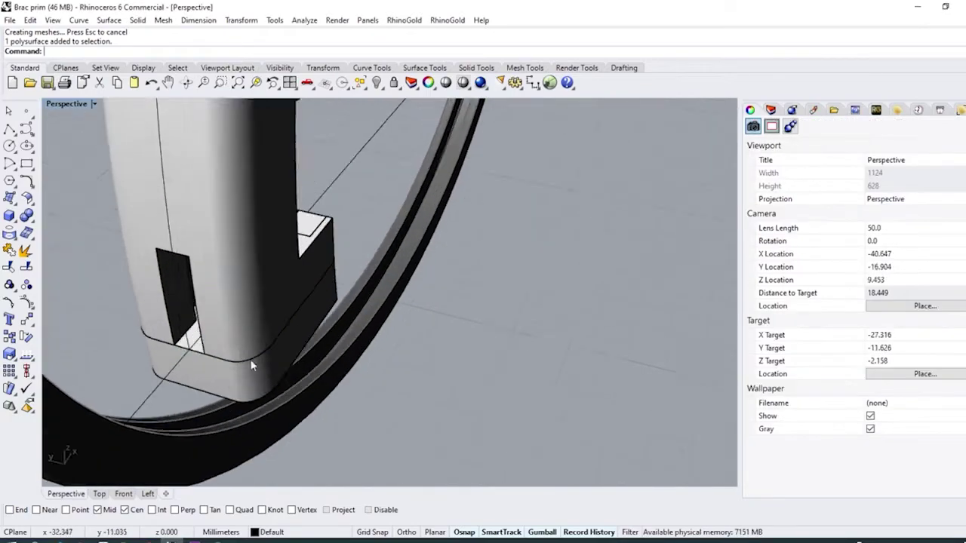
pyautogui.moveTo(251, 366); pyautogui.dragTo(188, 362, button='right')
pyautogui.scroll(-8, 264, 287)
# Delete the leftover closed profile curve beside the bracelet band.
pyautogui.click(483, 275)
pyautogui.keyDown('shift'); pyautogui.click(498, 368); pyautogui.keyUp('shift')
pyautogui.click(265, 285)
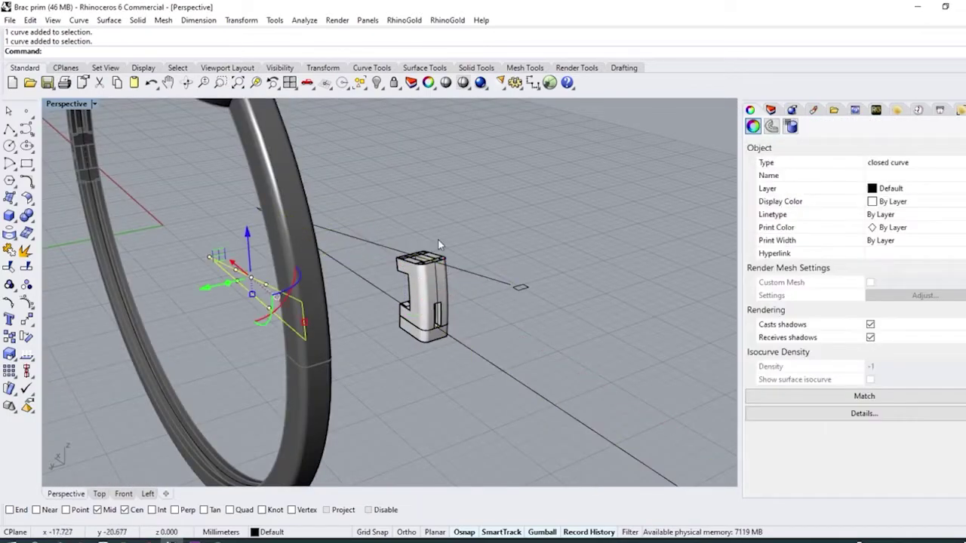
pyautogui.press('Delete')
# Isolate-lock the two long open construction lines running past the hinge block.
pyautogui.moveTo(380, 212); pyautogui.dragTo(341, 273)
pyautogui.click(400, 86)
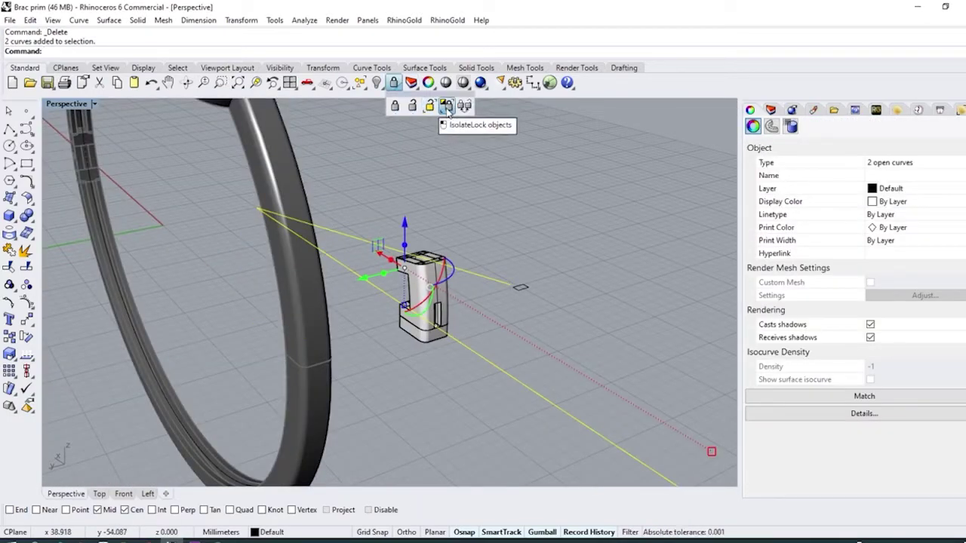
pyautogui.click(447, 106)
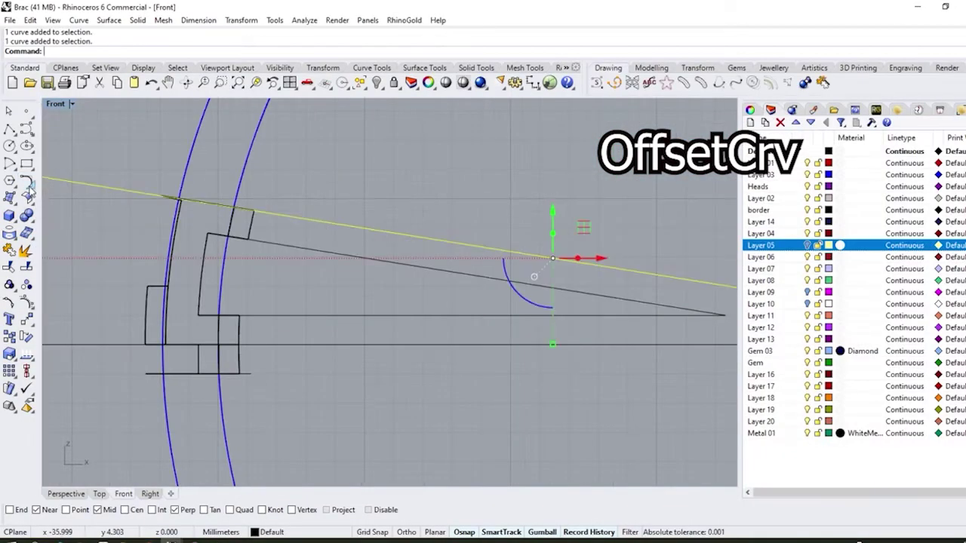
# Offset the upper sloping construction line 0.2 mm toward the inside of the wedge in the Front view.
pyautogui.click(28, 190)
pyautogui.click(240, 189)
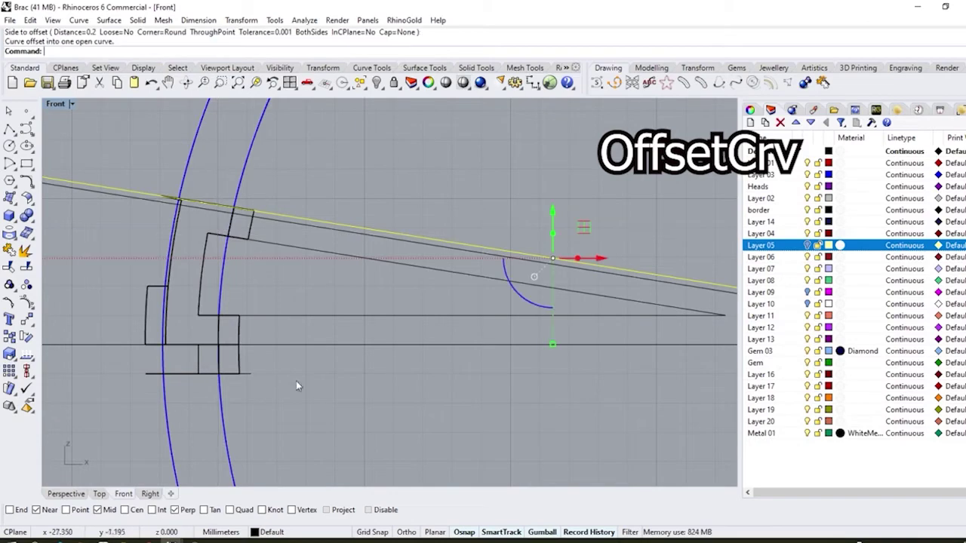
pyautogui.scroll(-6, 256, 377)
pyautogui.press('Escape')
# Offset the horizontal construction line on the X axis 0.6 mm downward.
pyautogui.scroll(4, 224, 339)
pyautogui.click(258, 330)
pyautogui.rightClick(255, 335)
pyautogui.write('.')
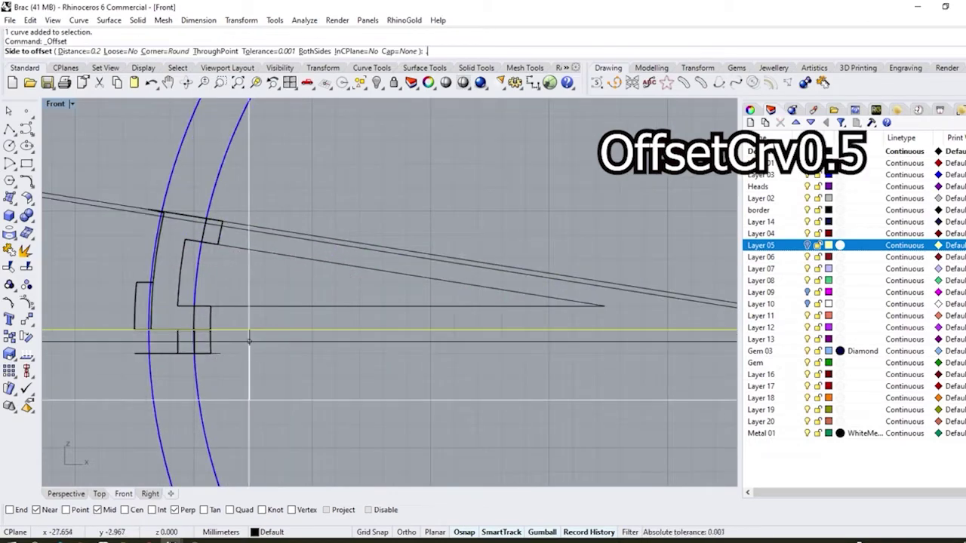
pyautogui.click(250, 341)
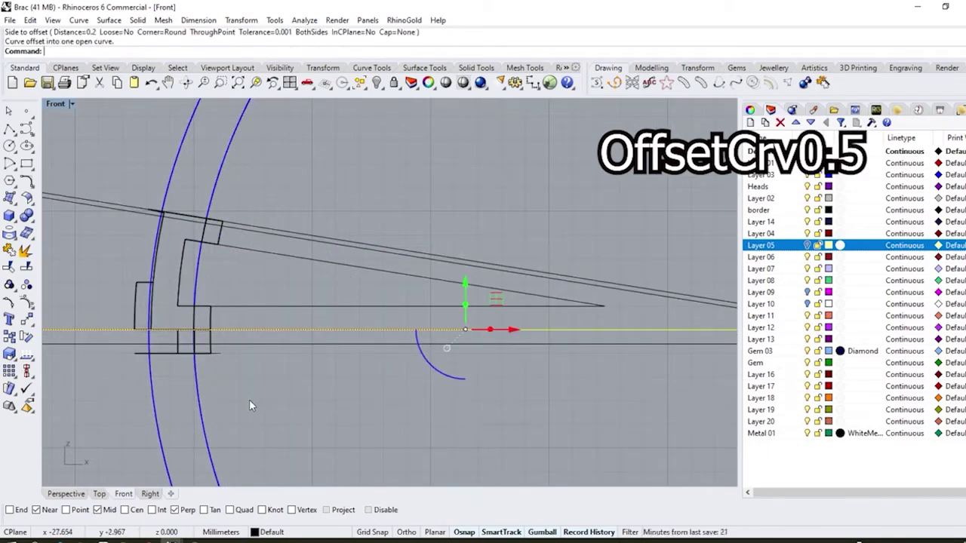
# Try to pull the sloping offset line's end near the origin onto the horizontal offset line's end.
pyautogui.click(248, 231)
pyautogui.keyDown('shift'); pyautogui.click(253, 345); pyautogui.keyUp('shift')
pyautogui.scroll(-11, 272, 285)
pyautogui.scroll(10, 490, 315)
pyautogui.scroll(10, 506, 278)
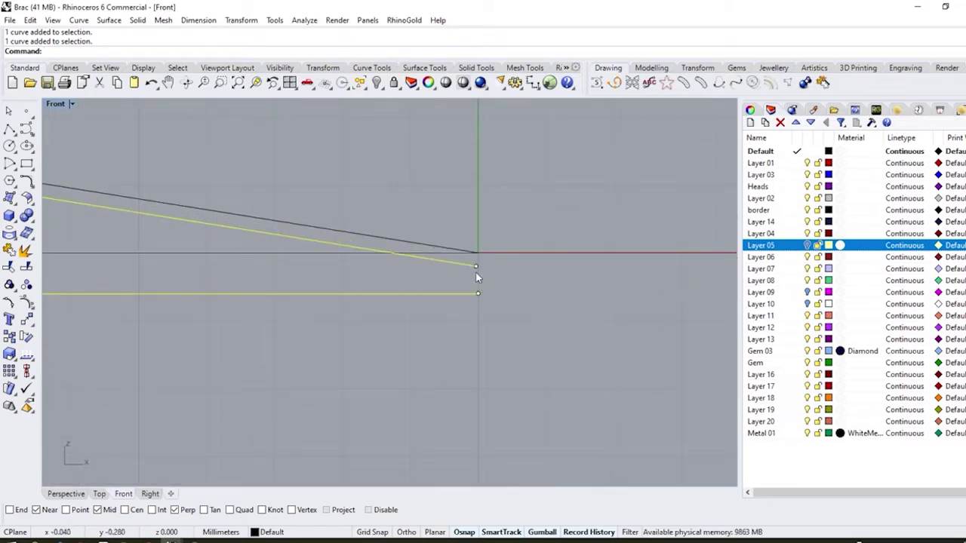
pyautogui.moveTo(477, 296); pyautogui.dragTo(487, 299)
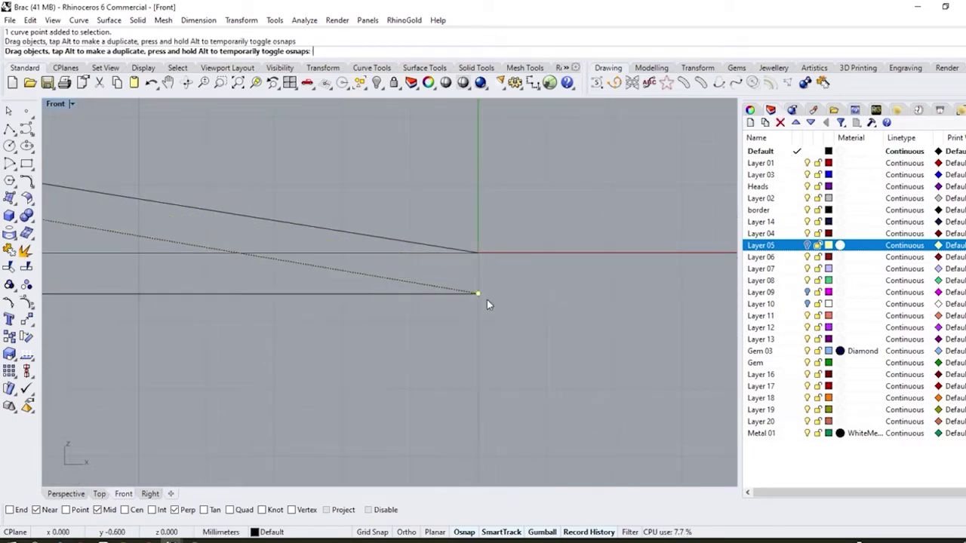
pyautogui.hotkey('ctrl', 'z')
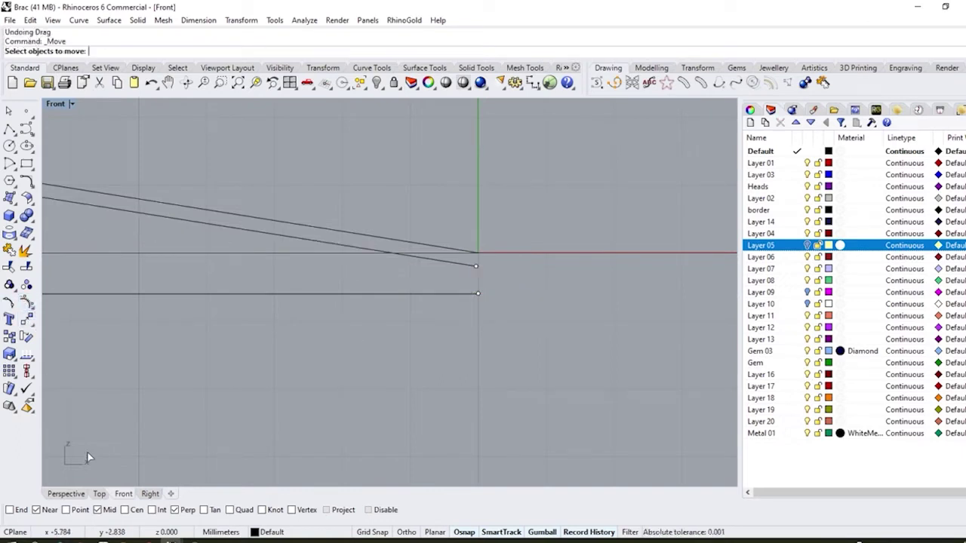
# Move the sloping offset line's end point onto the horizontal offset line's end point, using the Point snap.
pyautogui.click(474, 269)
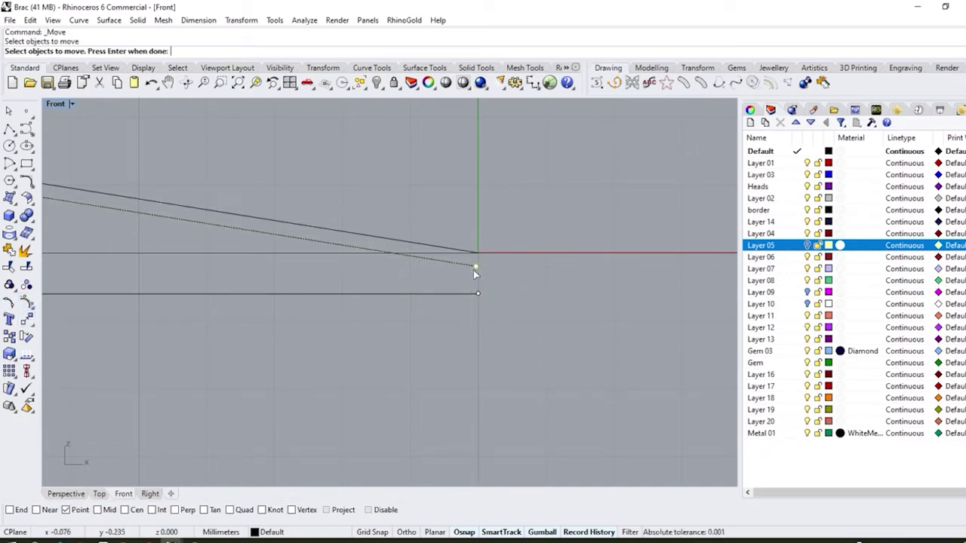
pyautogui.rightClick(474, 269)
pyautogui.click(475, 267)
pyautogui.click(477, 295)
pyautogui.scroll(-6, 476, 298)
pyautogui.press('Escape')
pyautogui.press('Escape')
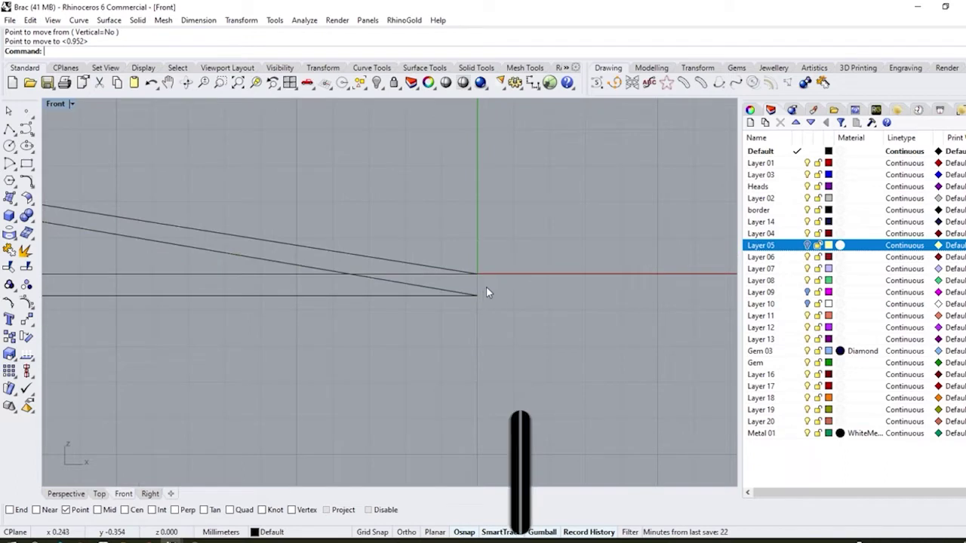
# Join the two offset lines into one open V-shaped curve.
pyautogui.moveTo(487, 287); pyautogui.dragTo(461, 304)
pyautogui.scroll(-12, 458, 271)
pyautogui.scroll(2, 83, 264)
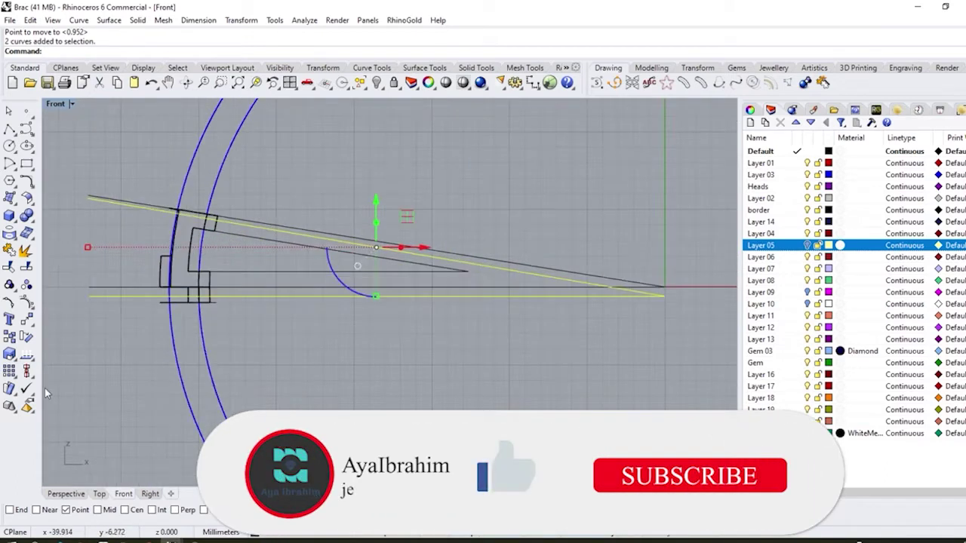
pyautogui.click(8, 250)
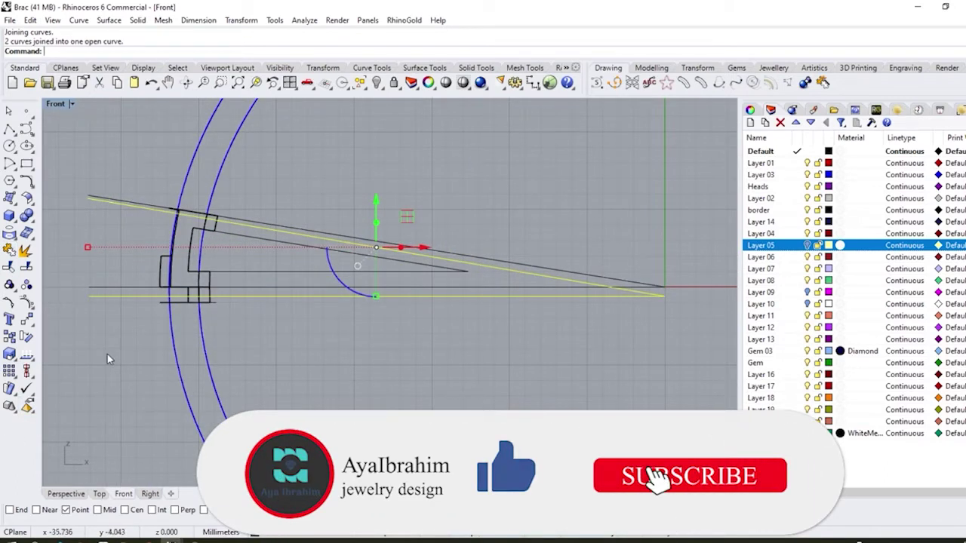
# Wire-cut the blue bracelet band with the V-shaped curve in the Y direction, removing the wedge-shaped section for the hinge.
pyautogui.click(68, 494)
pyautogui.moveTo(453, 198); pyautogui.dragTo(420, 217, button='right')
pyautogui.scroll(-4, 420, 218)
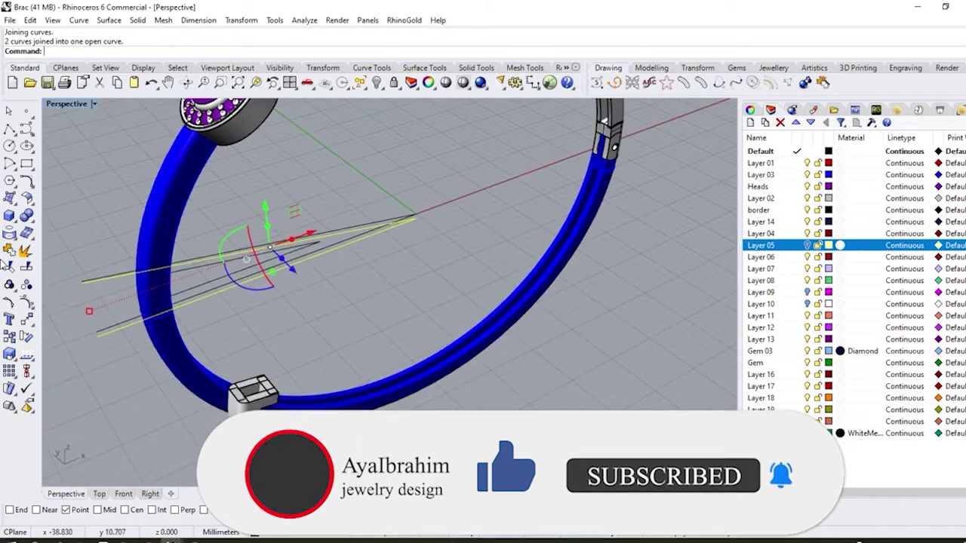
pyautogui.click(30, 222)
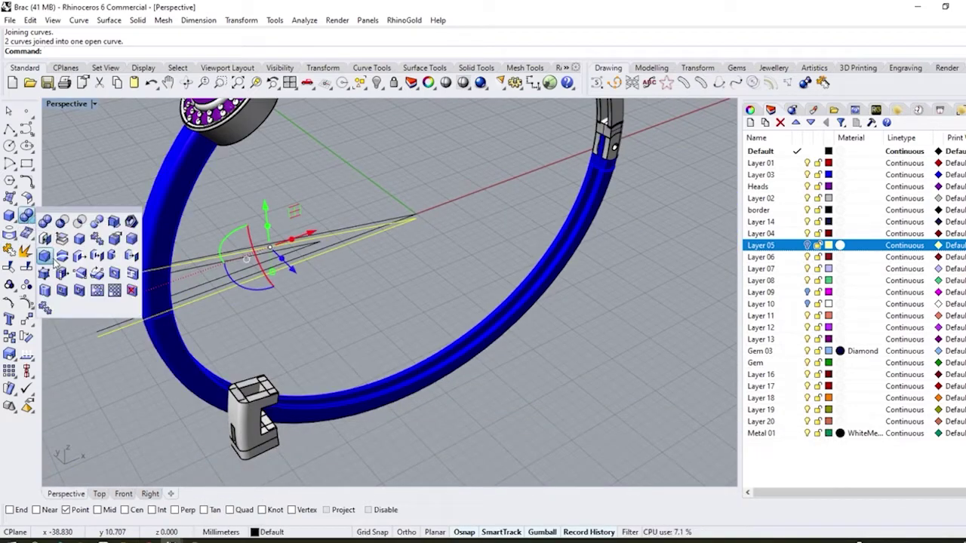
pyautogui.click(53, 260)
pyautogui.click(153, 223)
pyautogui.scroll(-5, 332, 317)
pyautogui.moveTo(332, 319); pyautogui.dragTo(379, 329, button='right')
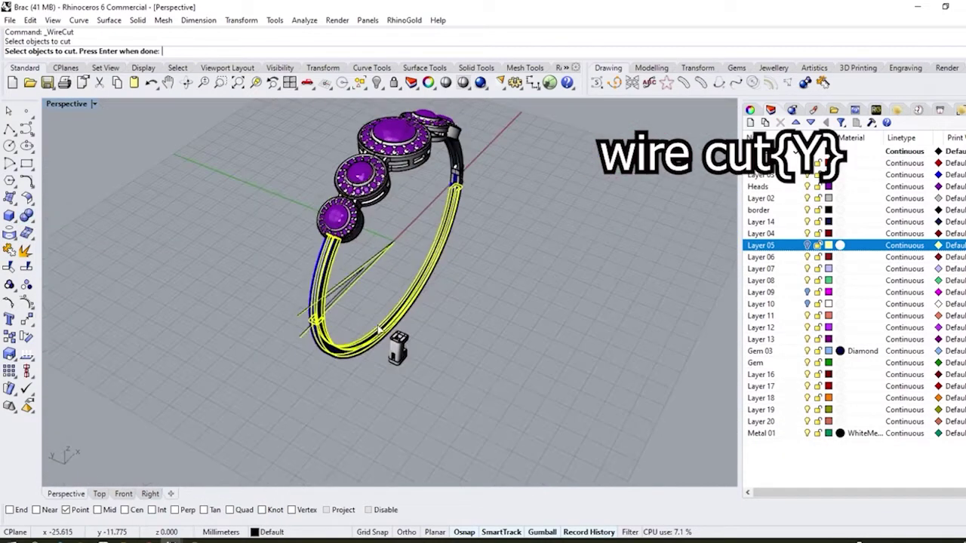
pyautogui.press('Return')
pyautogui.click(221, 51)
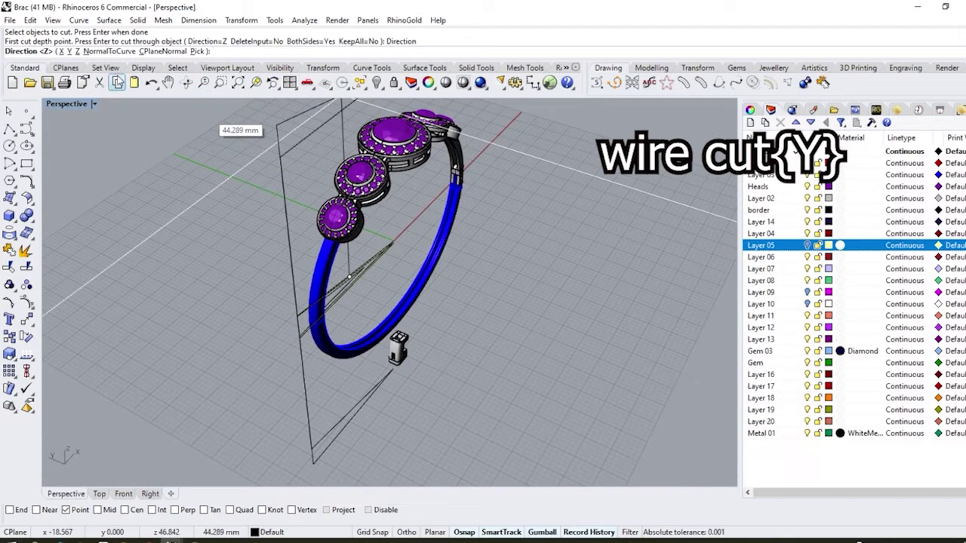
pyautogui.click(68, 52)
pyautogui.click(202, 231)
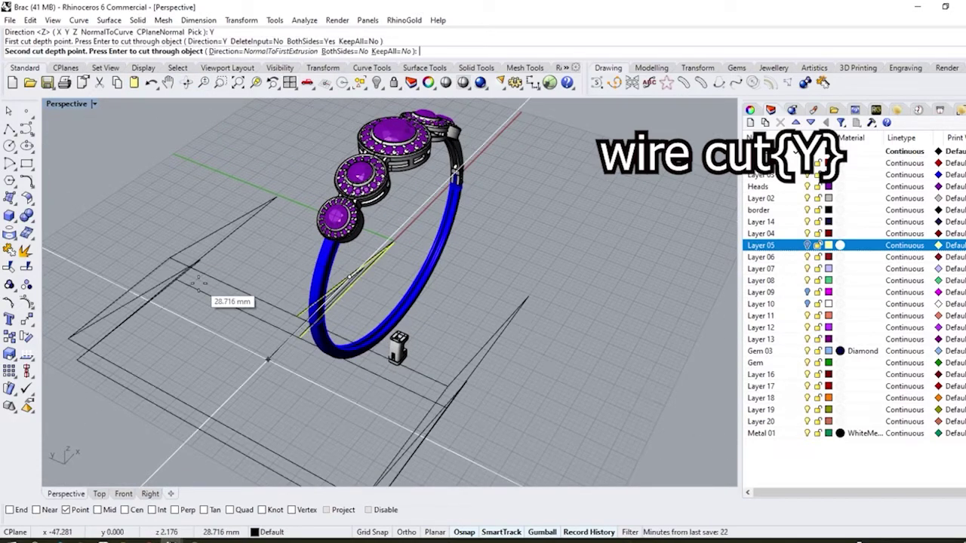
pyautogui.moveTo(266, 336); pyautogui.dragTo(153, 324, button='right')
pyautogui.click(153, 325)
pyautogui.press('Return')
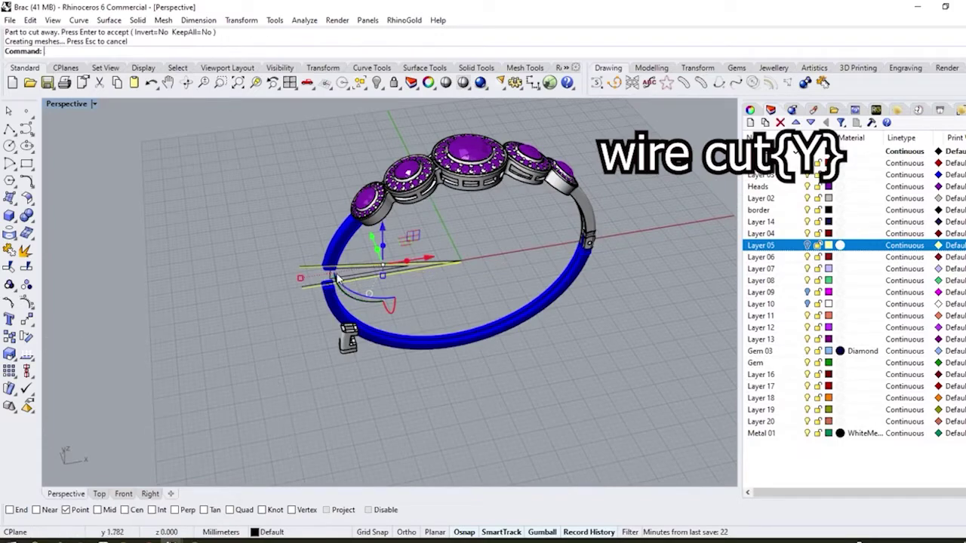
# Delete the V-shaped cutting curve and the remaining construction curves inside the bracelet.
pyautogui.scroll(8, 332, 272)
pyautogui.moveTo(332, 271); pyautogui.dragTo(324, 308, button='right')
pyautogui.press('Delete')
pyautogui.scroll(-4, 342, 250)
pyautogui.moveTo(476, 274); pyautogui.dragTo(459, 368)
pyautogui.press('Delete')
# Select the whole hinge block assembly and move it along the Y axis into the gap in the blue band.
pyautogui.moveTo(415, 351); pyautogui.dragTo(372, 339, button='right')
pyautogui.moveTo(457, 352); pyautogui.dragTo(370, 457)
pyautogui.moveTo(385, 431); pyautogui.dragTo(495, 388, button='right')
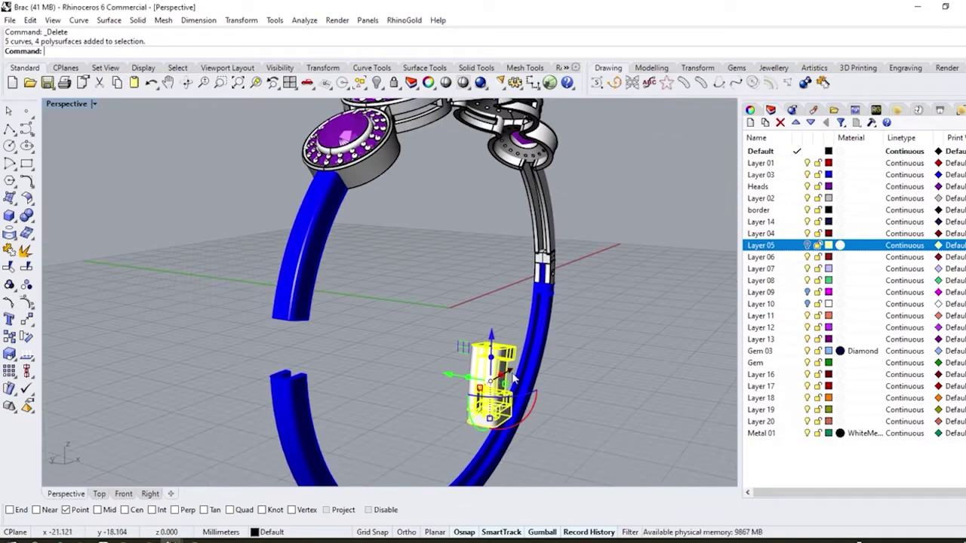
pyautogui.moveTo(451, 375); pyautogui.dragTo(319, 331)
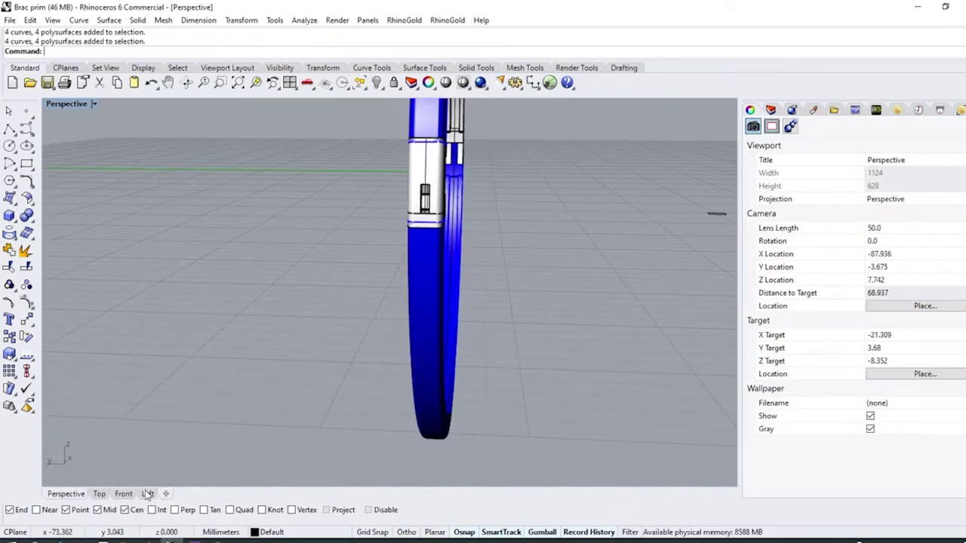
# Draw a horizontal line about 0.96 mm long in the Left view, outward from the hinge's side edge at slot height.
pyautogui.click(148, 494)
pyautogui.scroll(8, 437, 309)
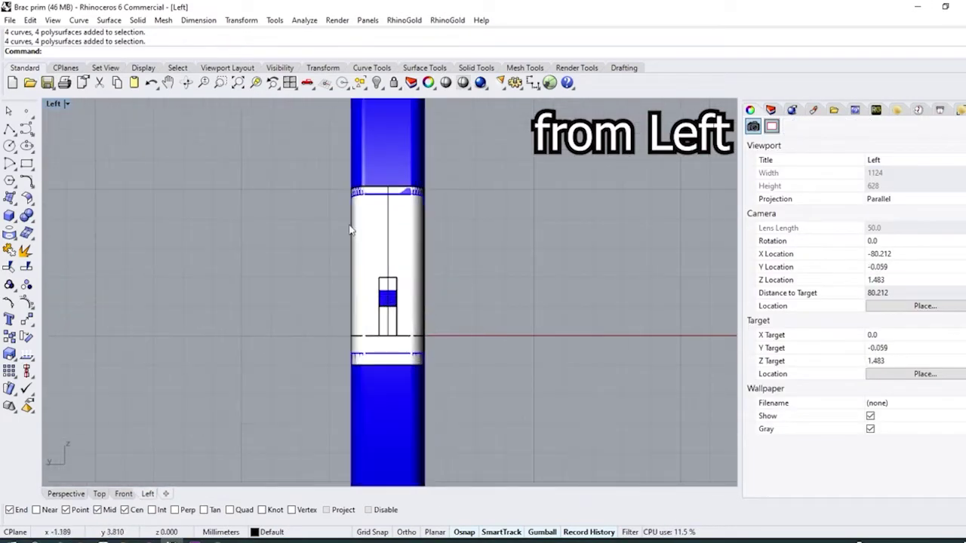
pyautogui.click(17, 135)
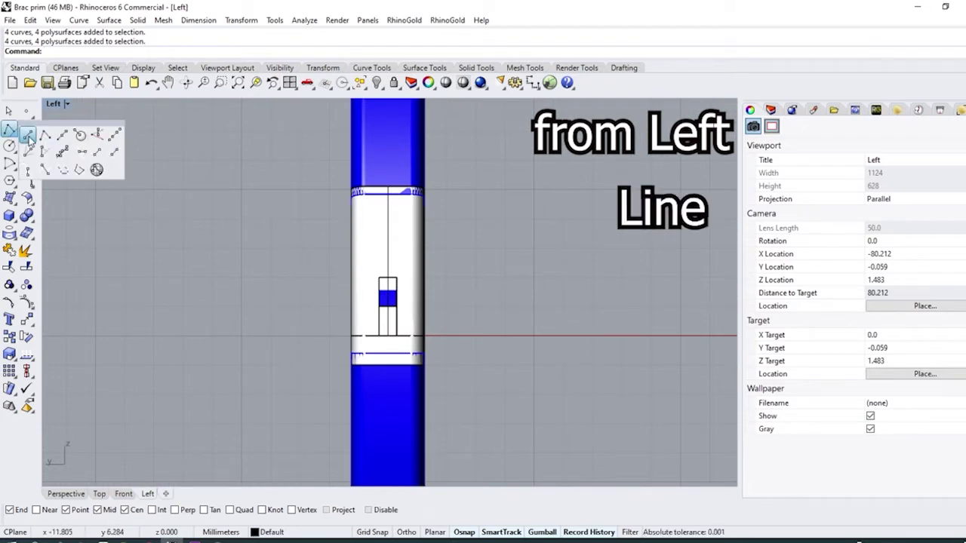
pyautogui.click(29, 140)
pyautogui.scroll(4, 467, 277)
pyautogui.click(402, 309)
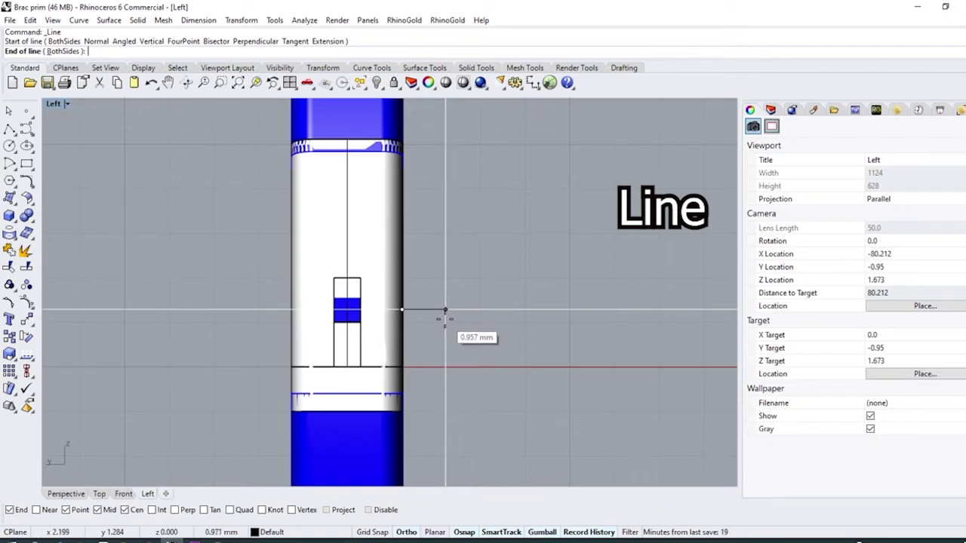
pyautogui.click(445, 309)
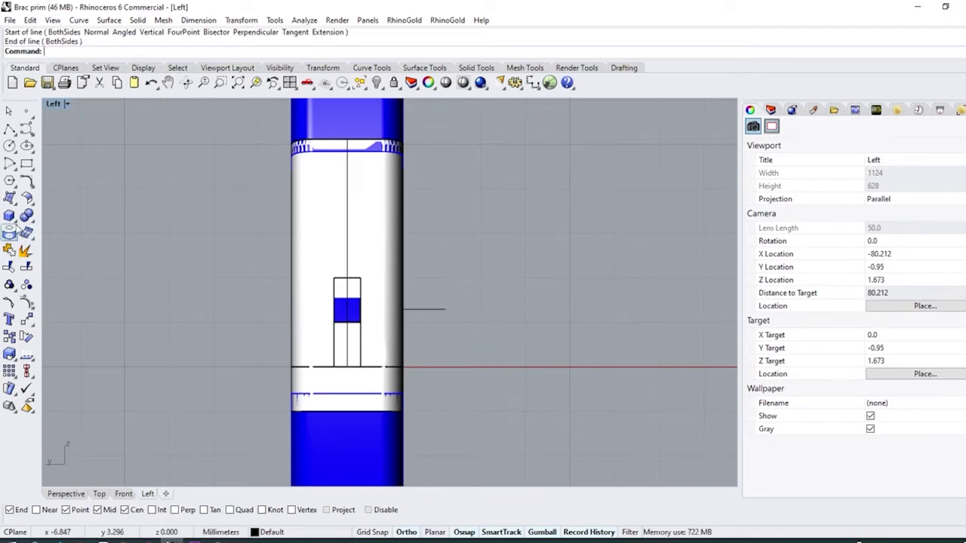
# Create a 1 mm diameter sphere centred at the free end of the short horizontal line beside the hinge.
pyautogui.click(17, 224)
pyautogui.click(64, 222)
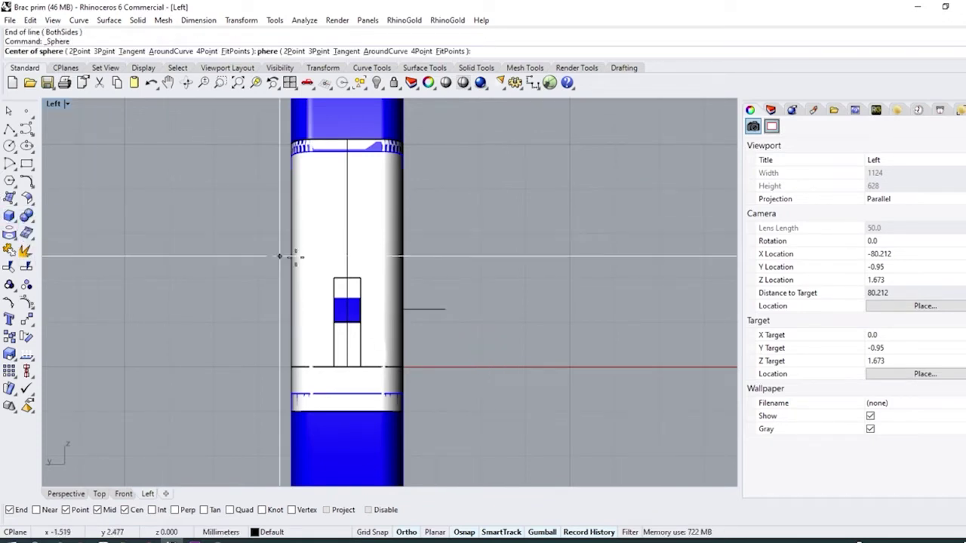
pyautogui.scroll(4, 431, 259)
pyautogui.click(448, 336)
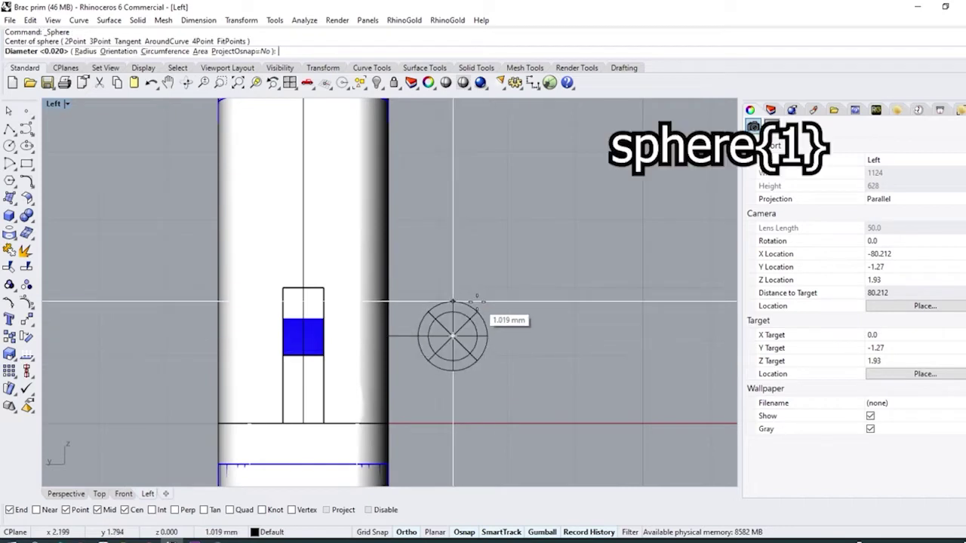
pyautogui.write('1')
pyautogui.press('Return')
pyautogui.scroll(-3, 364, 113)
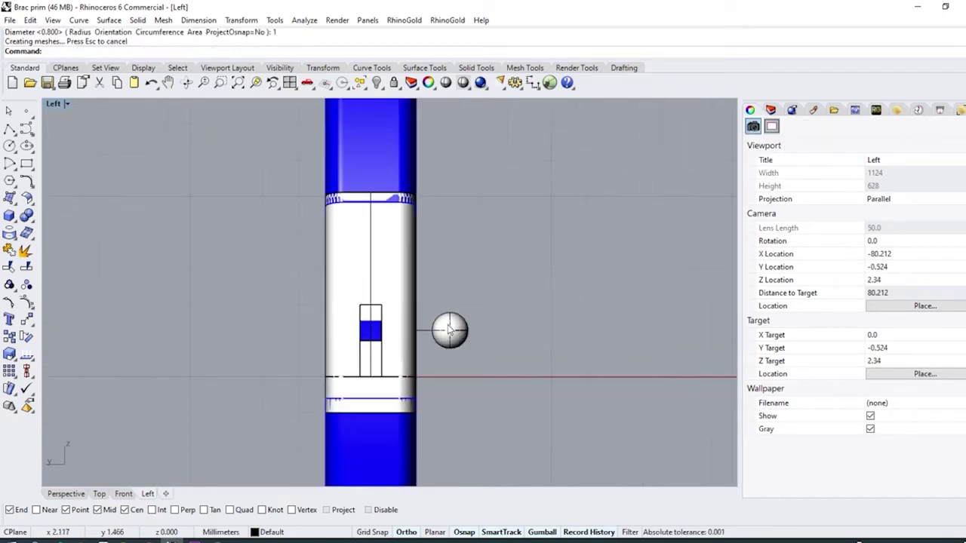
# Draw a 0.6 mm diameter circle in the Left view, below the sphere and beside the blue band.
pyautogui.click(9, 147)
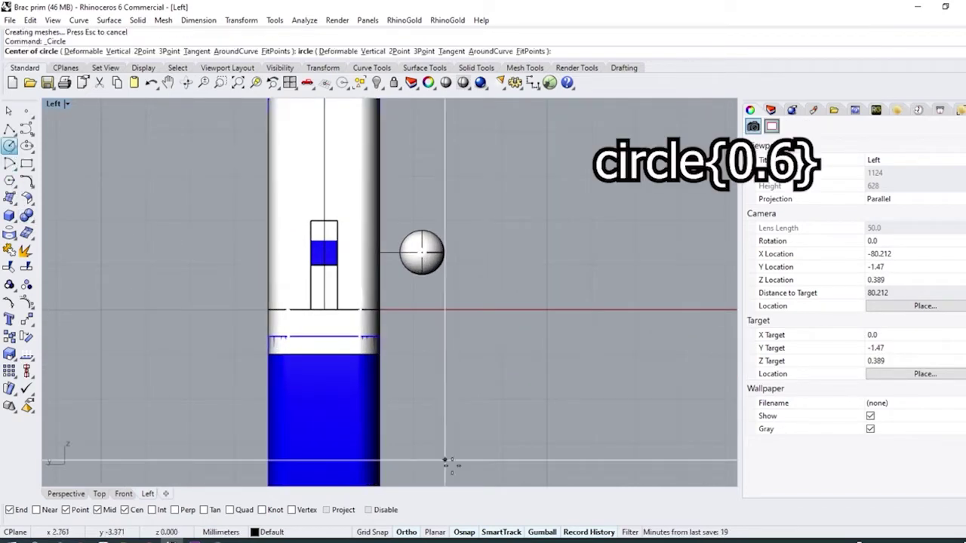
pyautogui.moveTo(439, 386); pyautogui.dragTo(423, 344, button='right')
pyautogui.click(412, 348)
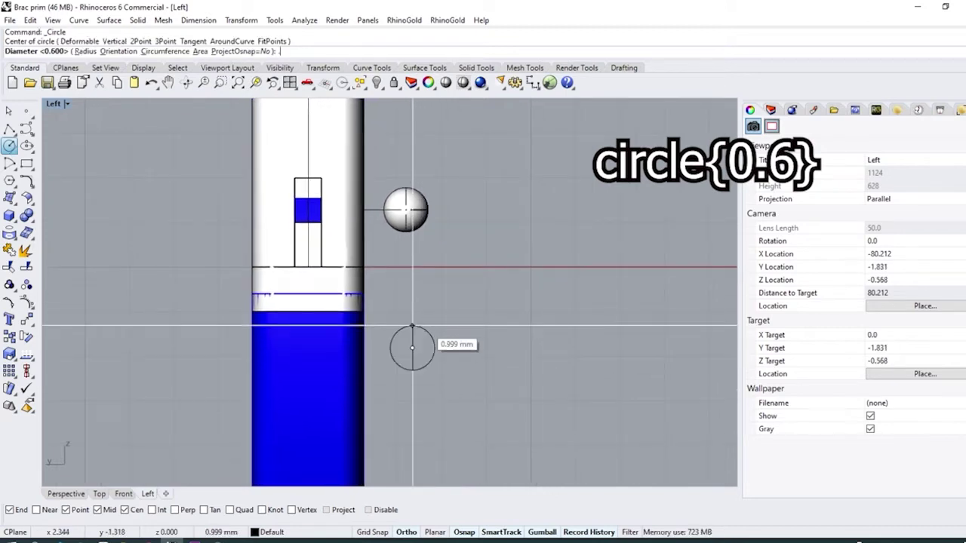
pyautogui.write('.6')
pyautogui.press('Return')
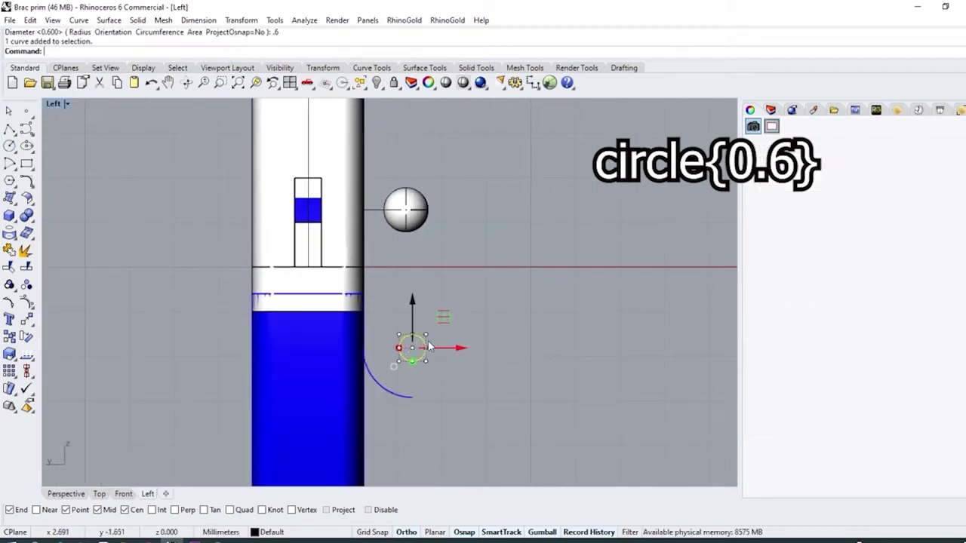
# Offset the small circle outward by 0.6 mm.
pyautogui.click(29, 187)
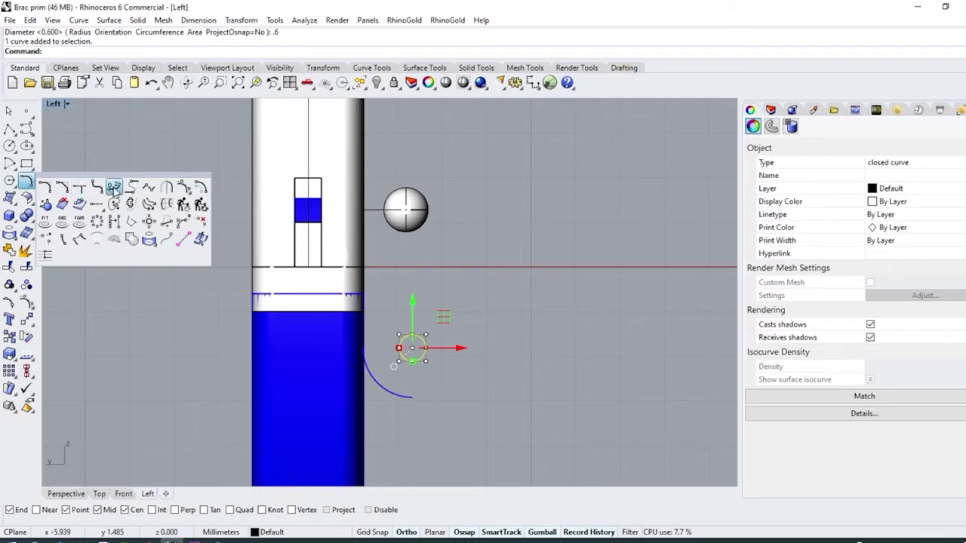
pyautogui.click(199, 188)
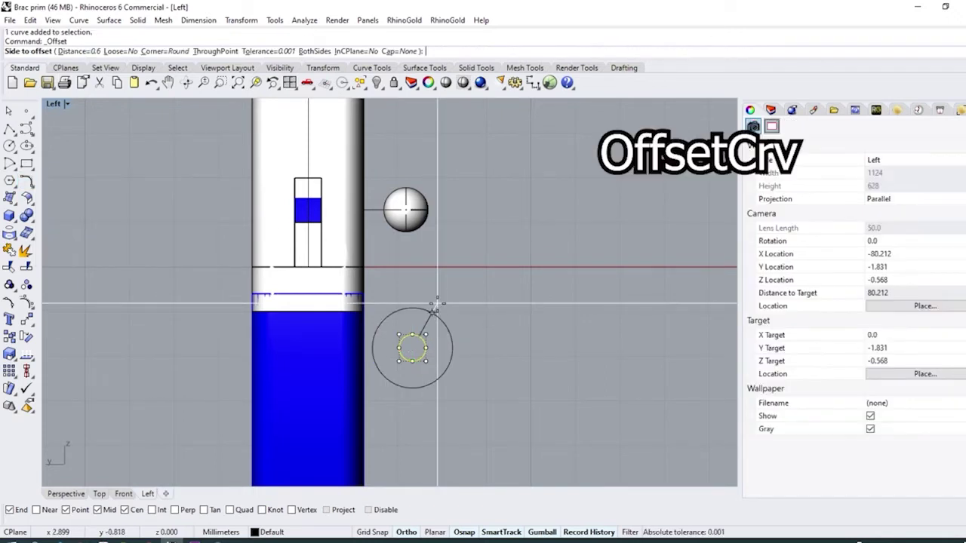
pyautogui.press('Return')
pyautogui.click(437, 303)
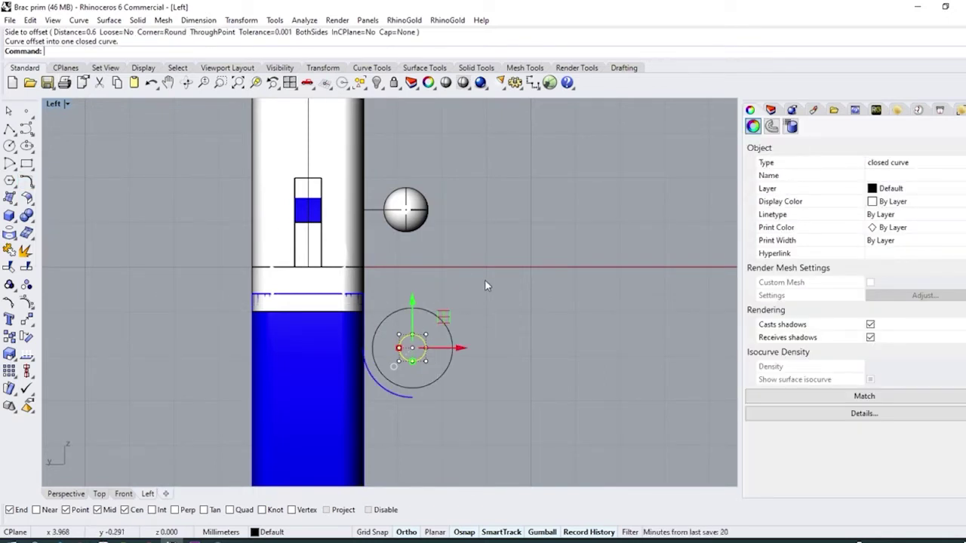
# Loft a flat ring surface between the two concentric circles with straight sections.
pyautogui.moveTo(485, 280); pyautogui.dragTo(417, 353)
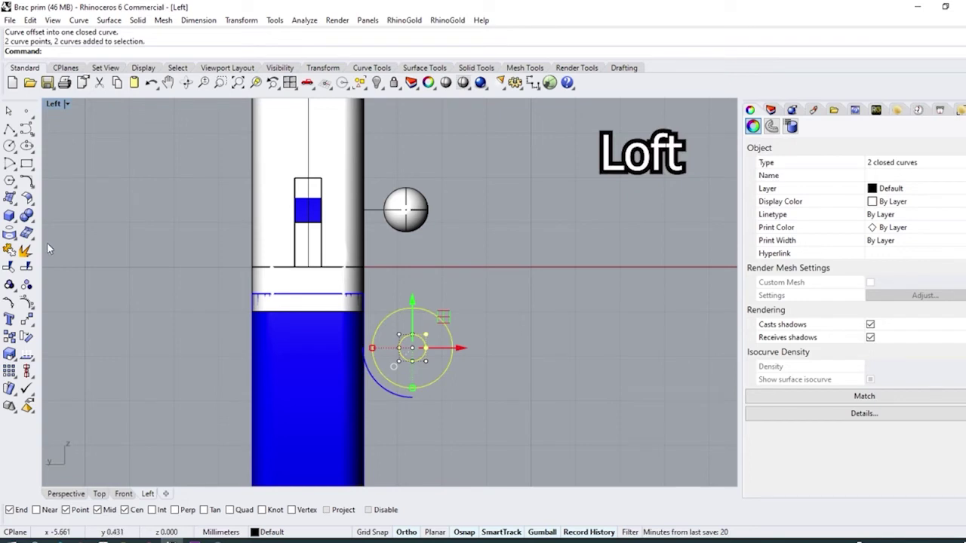
pyautogui.click(17, 206)
pyautogui.click(81, 204)
pyautogui.press('Return')
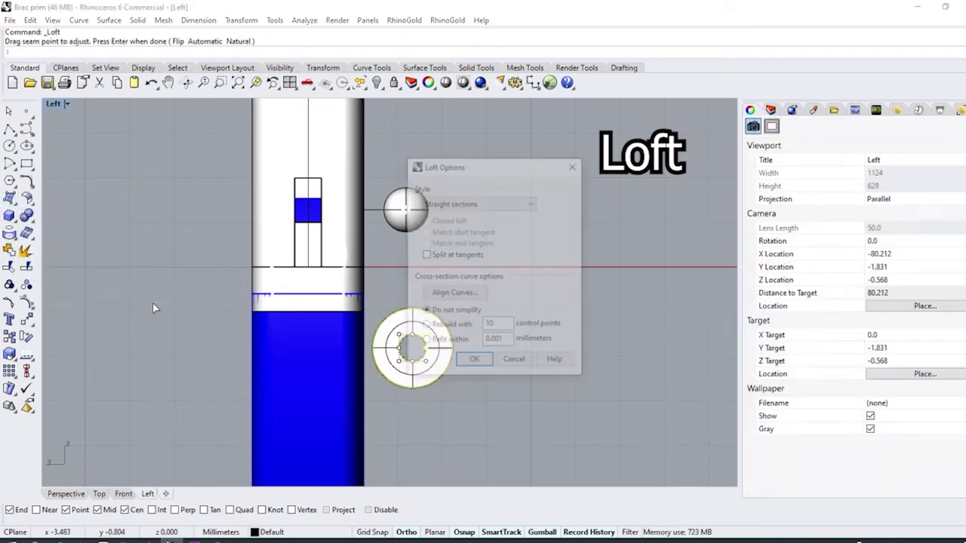
pyautogui.press('Return')
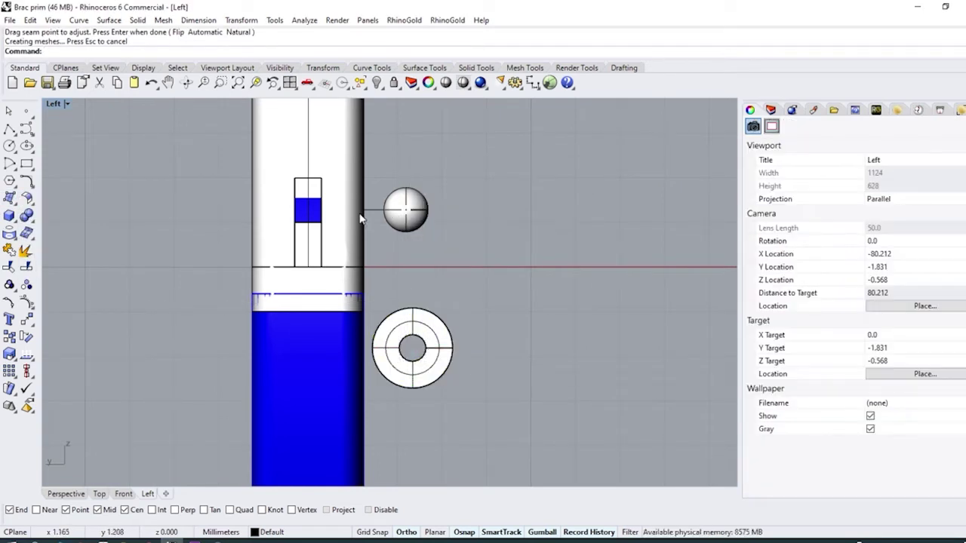
# Create a round-capped pipe of 0.5 mm diameter along the short horizontal line between the hinge and the sphere.
pyautogui.click(368, 216)
pyautogui.click(10, 218)
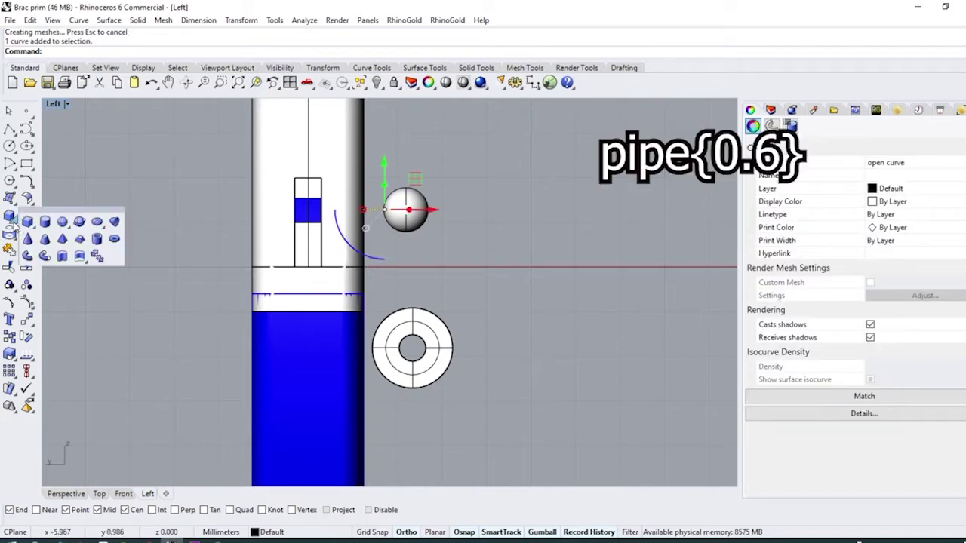
pyautogui.click(45, 258)
pyautogui.click(112, 52)
pyautogui.write('.5')
pyautogui.press('Return')
pyautogui.scroll(6, 354, 178)
pyautogui.press('Return')
pyautogui.press('Return')
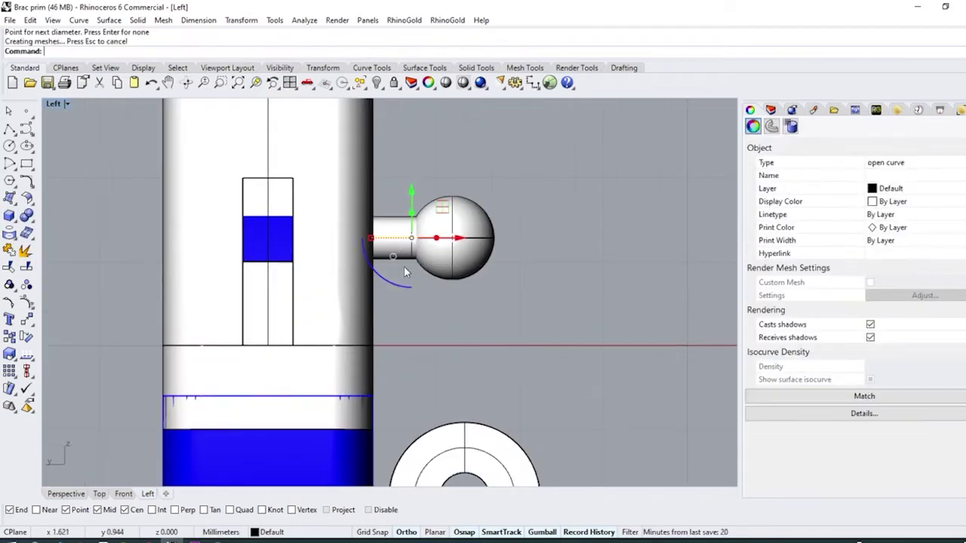
pyautogui.scroll(-3, 404, 266)
# Offset the flat ring surface by 0.7 mm as a solid.
pyautogui.press('Return')
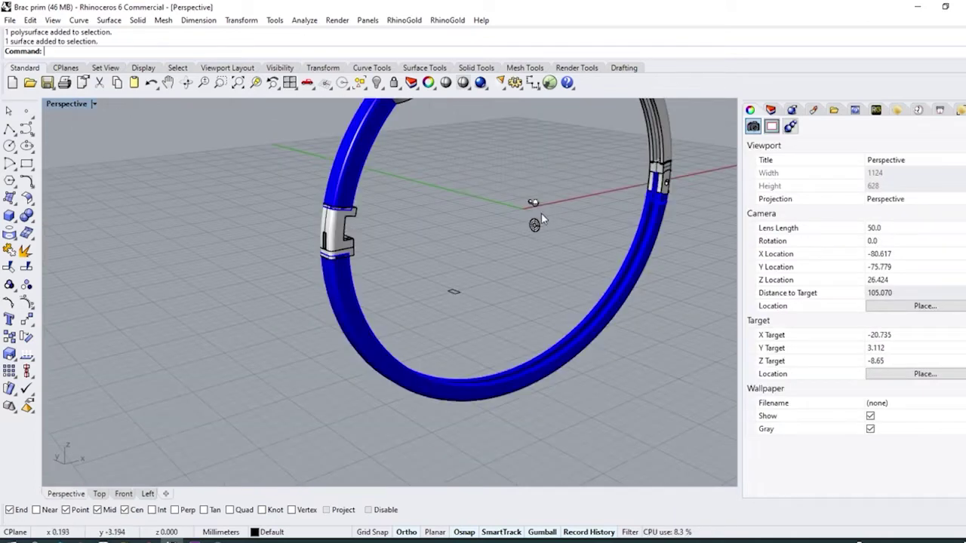
pyautogui.scroll(3, 538, 220)
pyautogui.scroll(2, 538, 219)
pyautogui.click(517, 259)
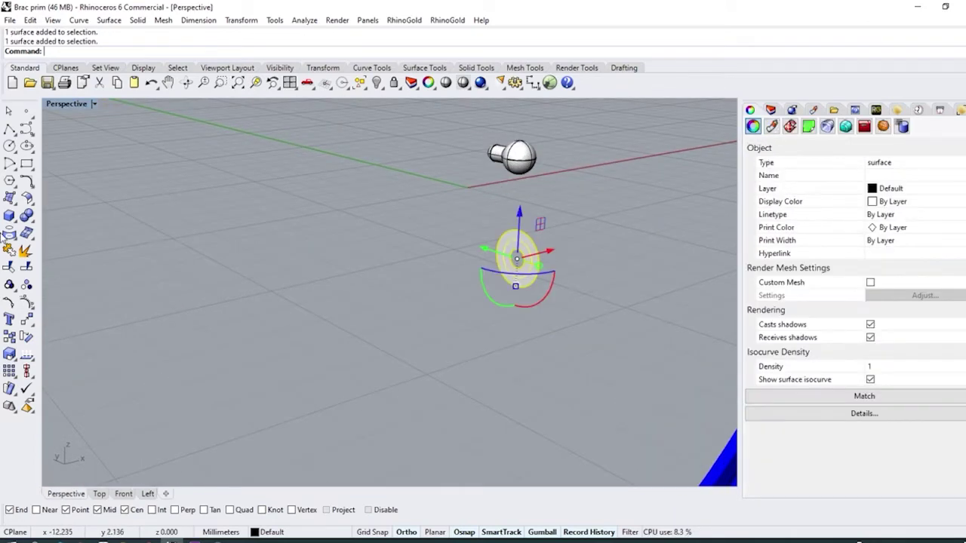
pyautogui.click(27, 198)
pyautogui.click(62, 224)
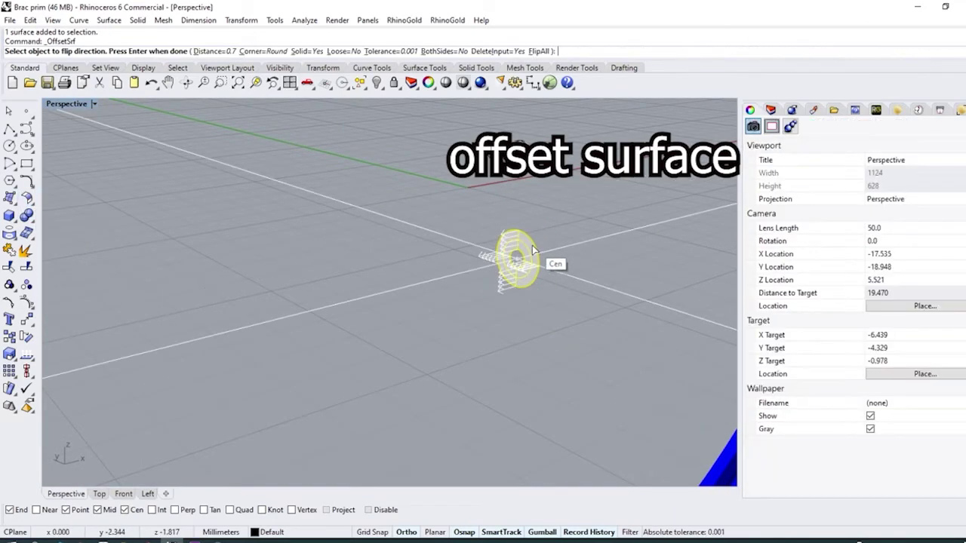
pyautogui.press('Return')
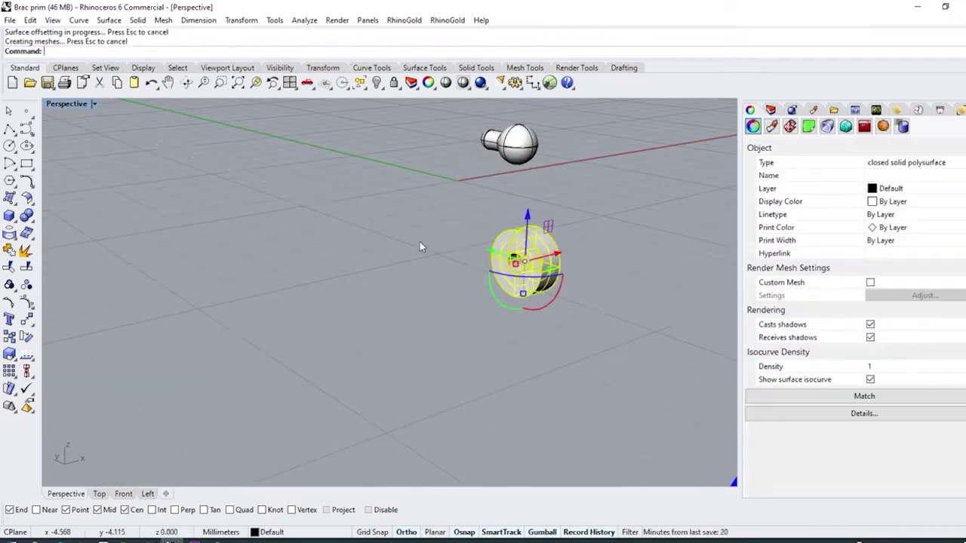
# Set the Front view to Wireframe and move the ball pin and ring together along X onto the hinge.
pyautogui.click(71, 103)
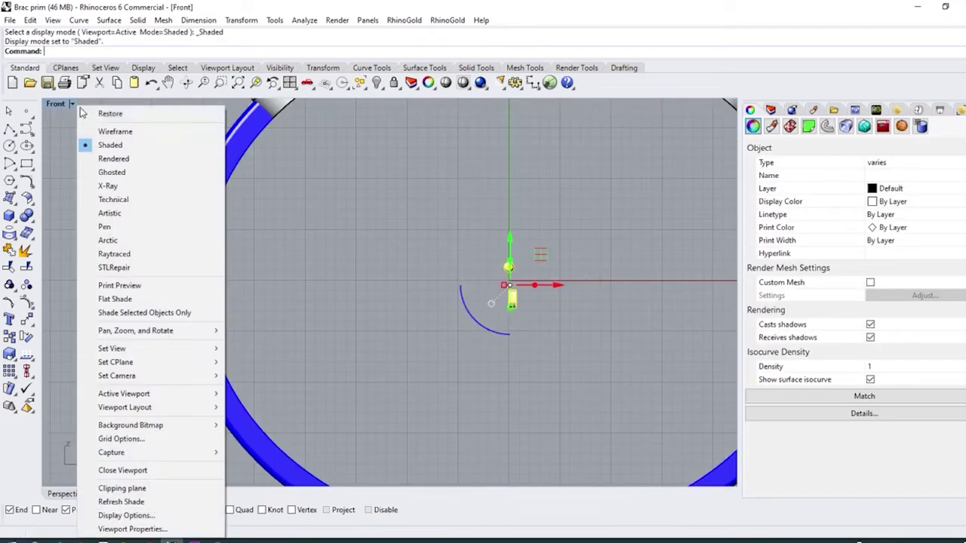
pyautogui.click(114, 138)
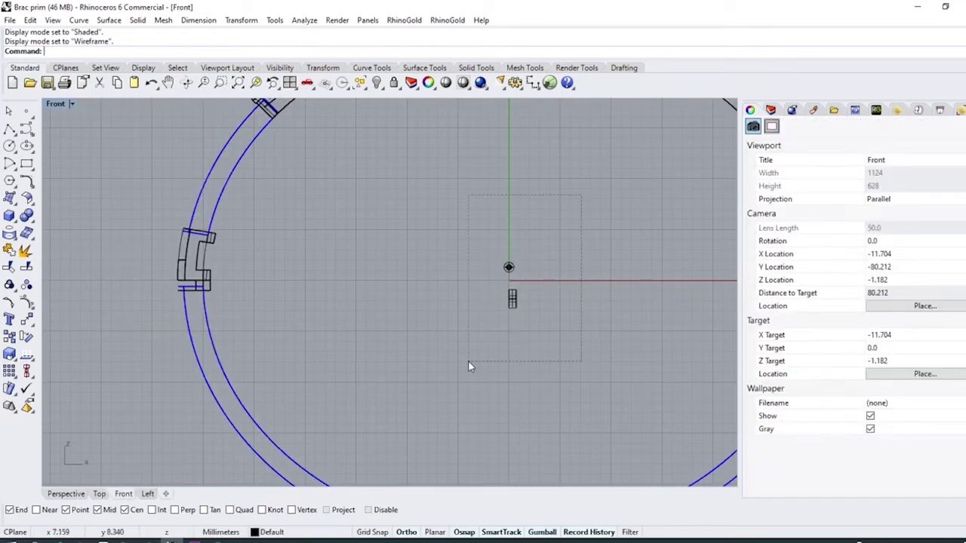
pyautogui.moveTo(468, 361); pyautogui.dragTo(555, 245)
pyautogui.moveTo(554, 285); pyautogui.dragTo(236, 288)
pyautogui.scroll(14, 188, 276)
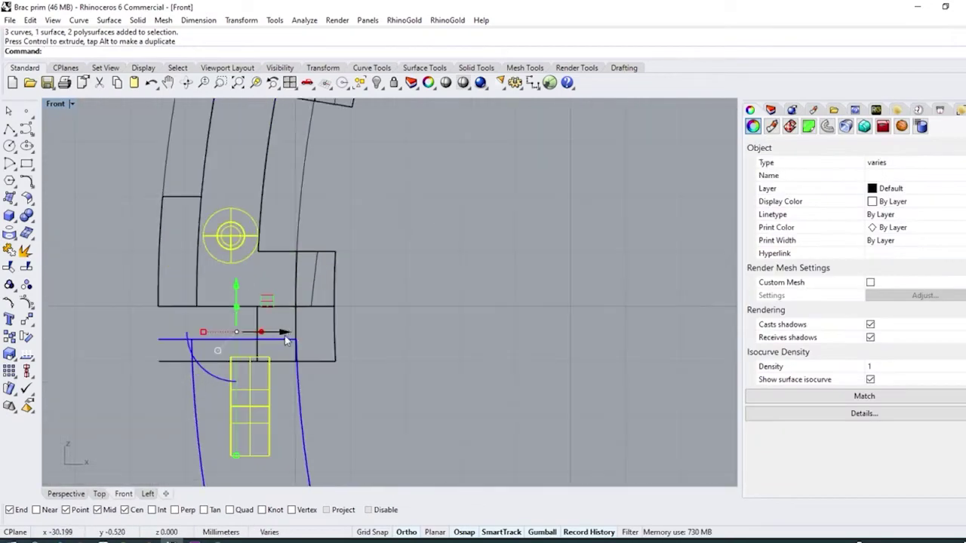
pyautogui.moveTo(281, 337); pyautogui.dragTo(280, 337)
# Shift only the ring with its circles slightly along X so it sits beneath the ball pin.
pyautogui.scroll(-6, 291, 226)
pyautogui.moveTo(182, 384); pyautogui.dragTo(302, 285)
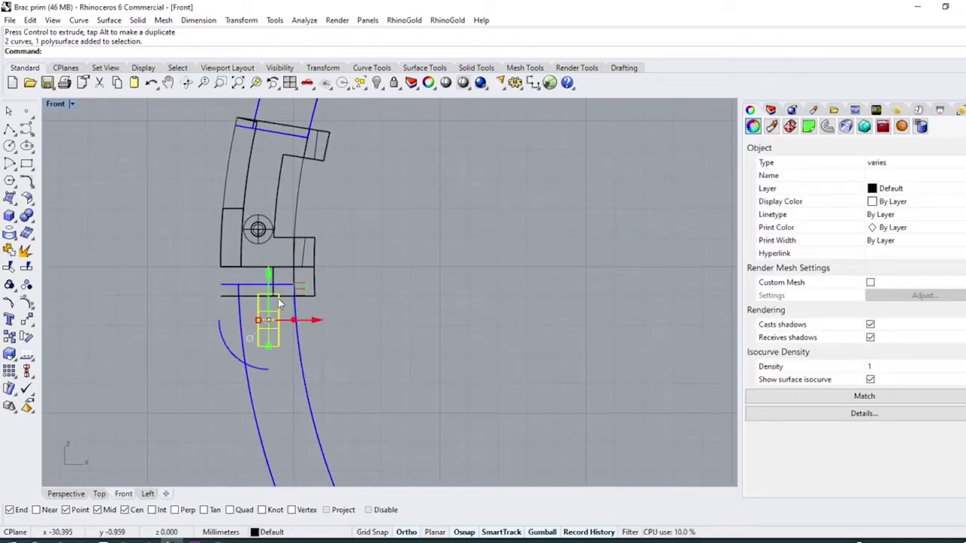
pyautogui.scroll(4, 278, 299)
pyautogui.moveTo(307, 330); pyautogui.dragTo(298, 332)
pyautogui.press('Escape')
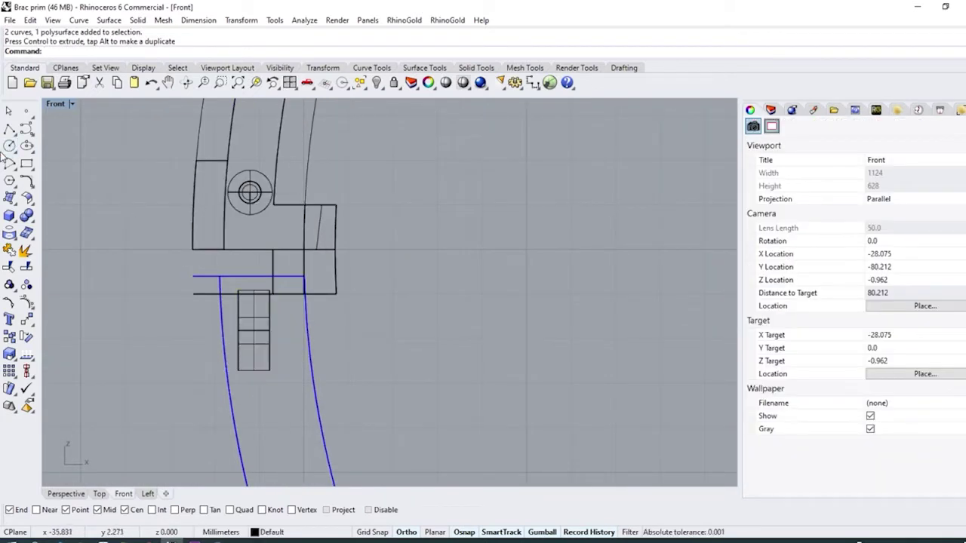
# Draw a vertical guide line in the Front view from the ball pin's centre down past the ring.
pyautogui.click(14, 136)
pyautogui.click(25, 137)
pyautogui.click(250, 193)
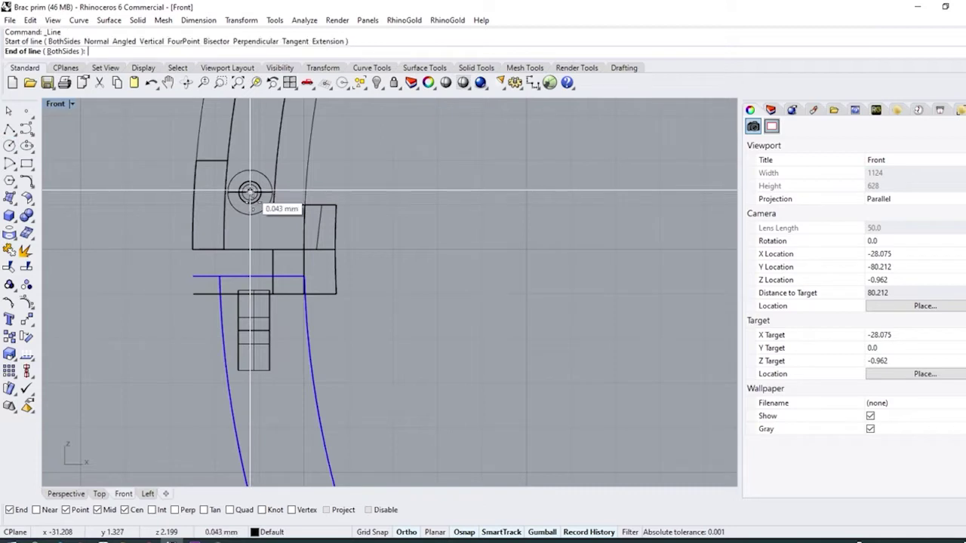
pyautogui.keyDown('shift'); pyautogui.click(262, 435); pyautogui.keyUp('shift')
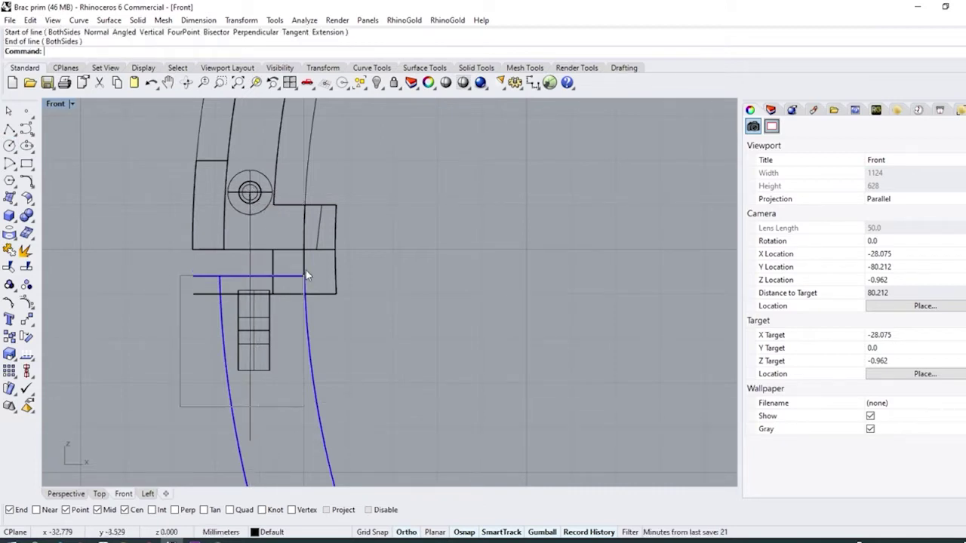
# Nudge the ring along X to centre it on the guide line, and move it along Y closer to the band.
pyautogui.moveTo(306, 275); pyautogui.dragTo(306, 275)
pyautogui.scroll(5, 271, 317)
pyautogui.moveTo(277, 353); pyautogui.dragTo(273, 352)
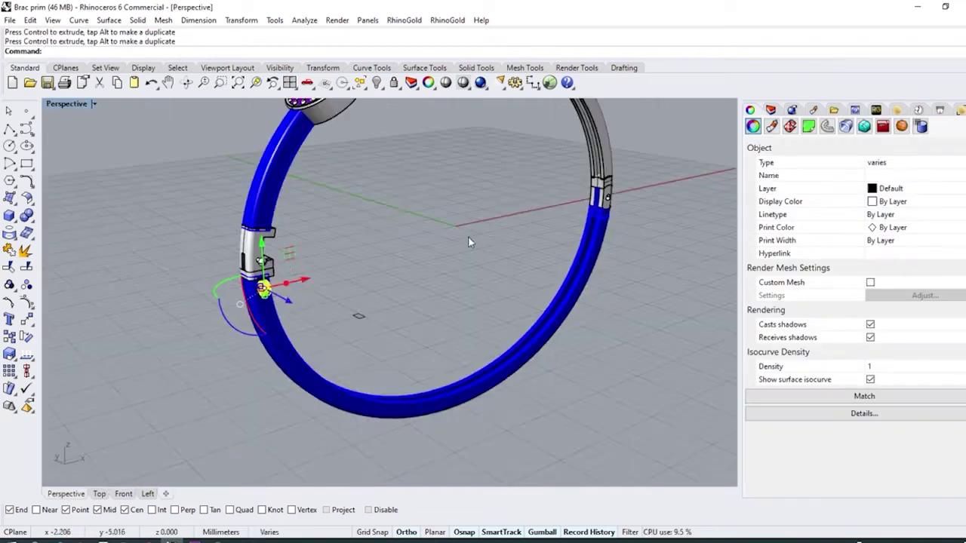
pyautogui.moveTo(468, 238); pyautogui.dragTo(401, 285, button='right')
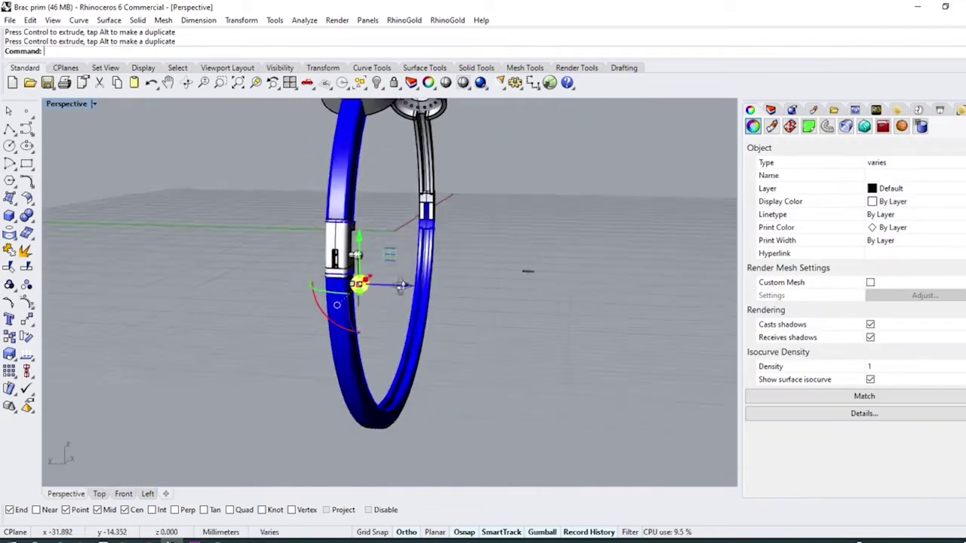
pyautogui.scroll(3, 373, 278)
pyautogui.moveTo(408, 259); pyautogui.dragTo(395, 259)
# Boolean union the sphere and the pipe into one solid ball pin.
pyautogui.click(408, 189)
pyautogui.moveTo(407, 190); pyautogui.dragTo(404, 199, button='right')
pyautogui.scroll(3, 405, 195)
pyautogui.click(400, 205)
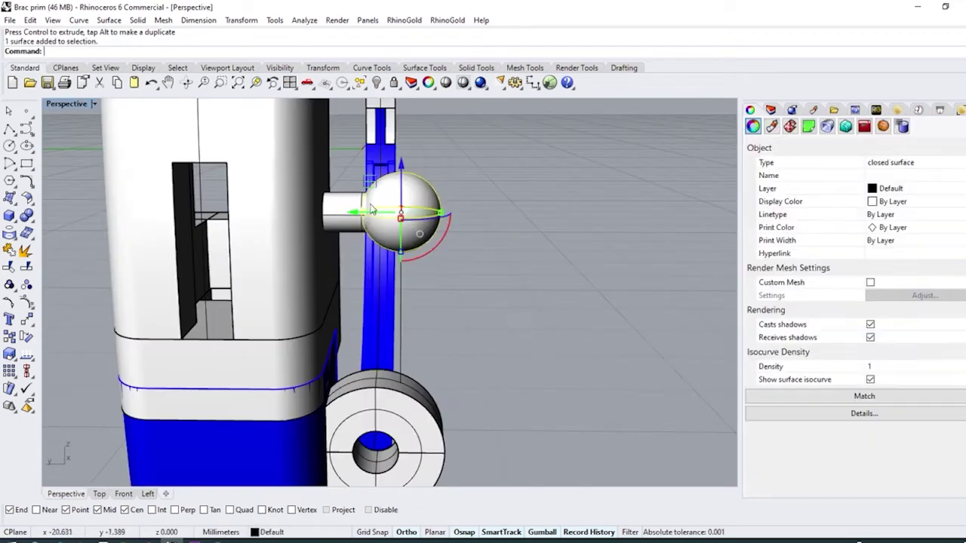
pyautogui.keyDown('shift'); pyautogui.click(332, 209); pyautogui.keyUp('shift')
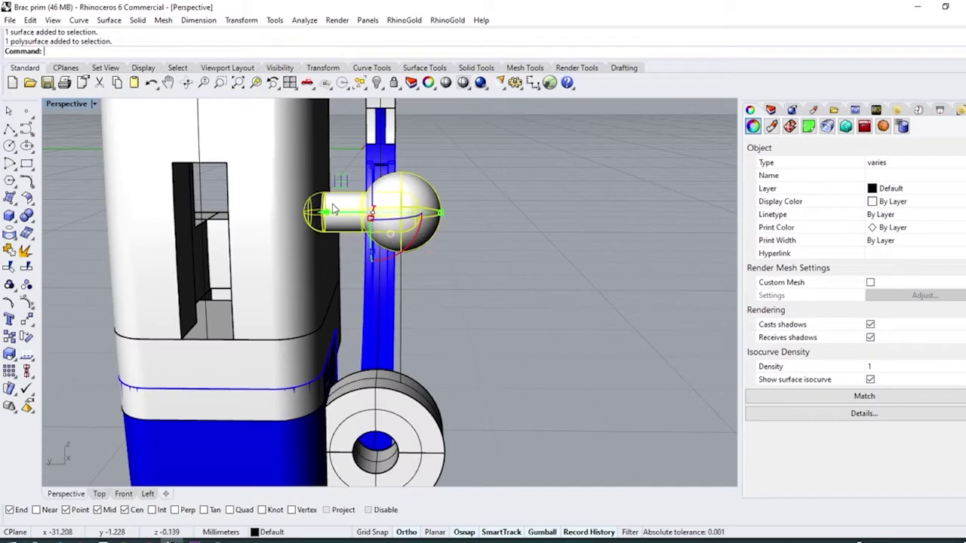
pyautogui.click(31, 216)
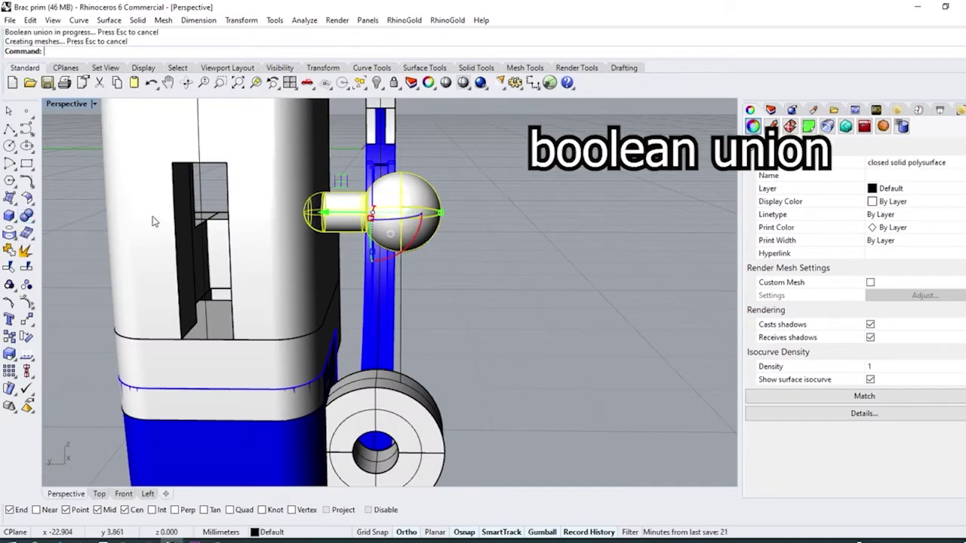
pyautogui.click(526, 201)
# Delete the vertical guide line between the ball pin and the ring.
pyautogui.scroll(-9, 337, 194)
pyautogui.moveTo(508, 282); pyautogui.dragTo(422, 290, button='right')
pyautogui.scroll(3, 254, 265)
pyautogui.click(221, 223)
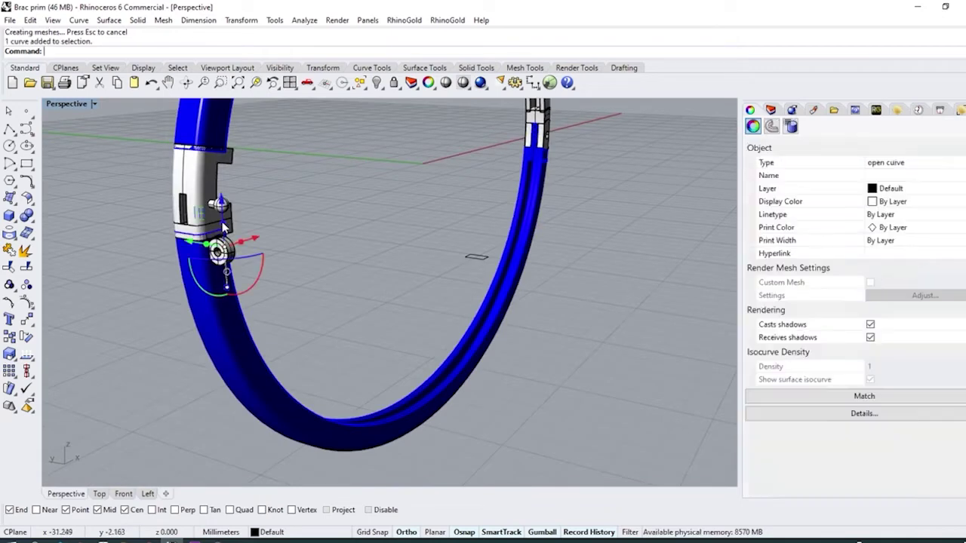
pyautogui.press('Delete')
# Select the ring together with the lower hinge block and examine them on the whole bracelet.
pyautogui.click(220, 251)
pyautogui.click(278, 289)
pyautogui.scroll(3, 219, 252)
pyautogui.keyDown('shift'); pyautogui.click(214, 228); pyautogui.keyUp('shift')
pyautogui.scroll(-7, 227, 295)
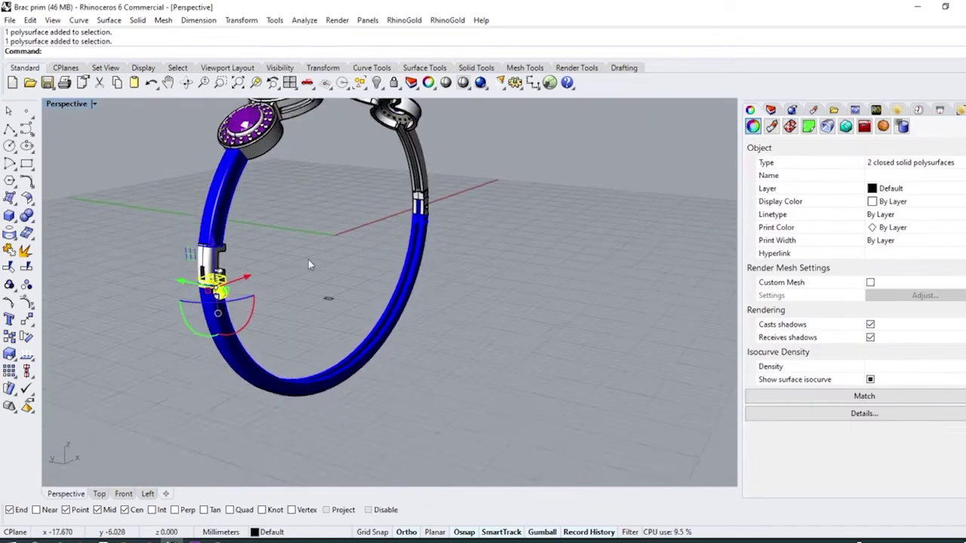
pyautogui.moveTo(308, 265); pyautogui.dragTo(511, 248, button='right')
pyautogui.click(442, 249)
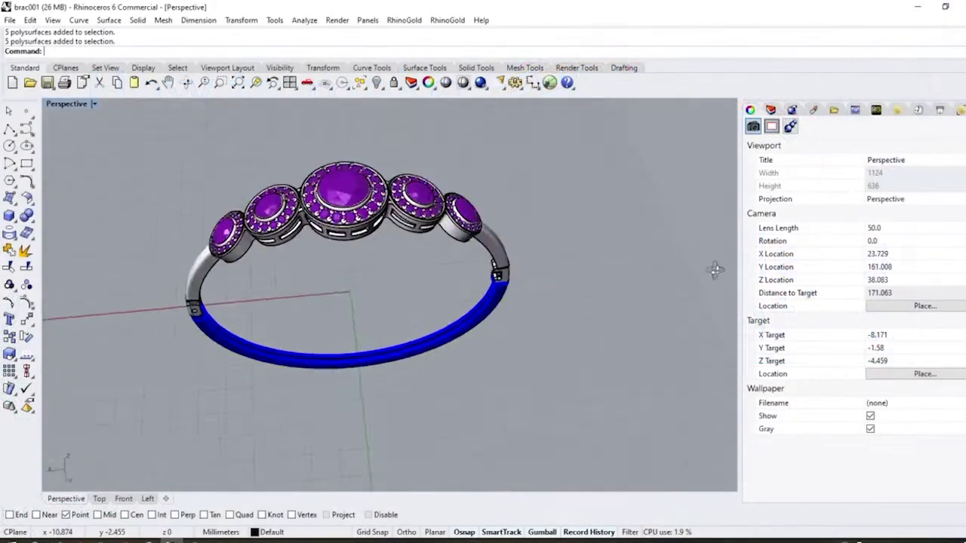
# Assign the grouped lower half of the bracelet to Layer 01 and deselect it.
pyautogui.moveTo(365, 242); pyautogui.dragTo(328, 235, button='right')
pyautogui.click(315, 346)
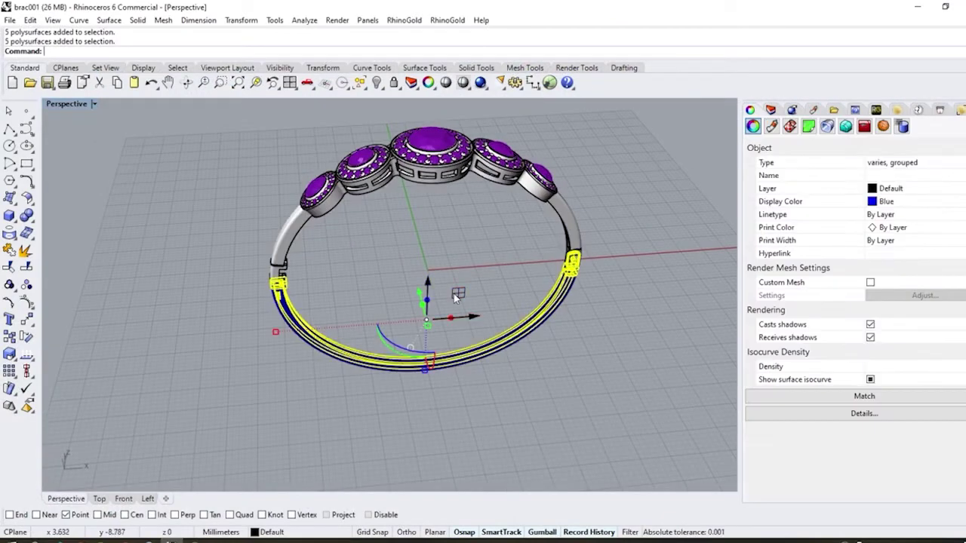
pyautogui.moveTo(315, 346); pyautogui.dragTo(349, 332, button='right')
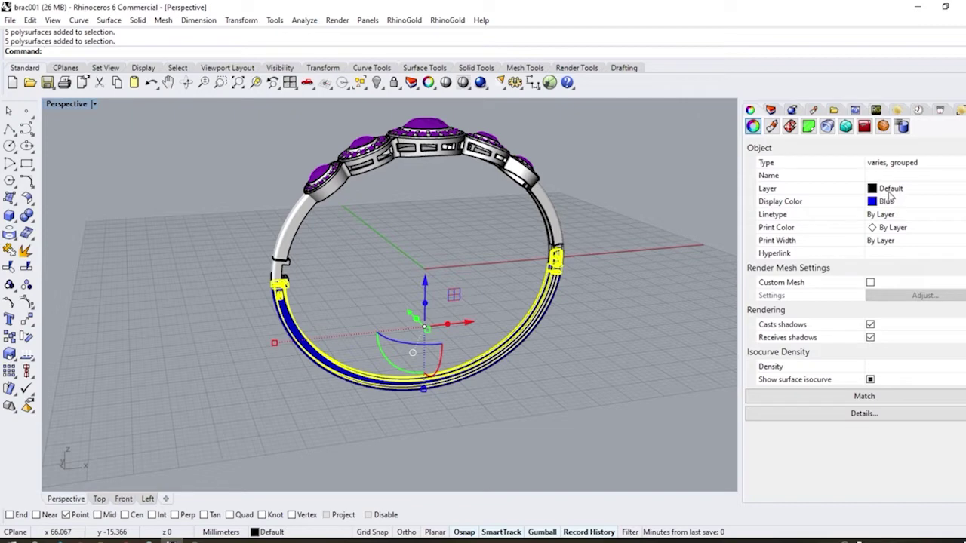
pyautogui.click(890, 189)
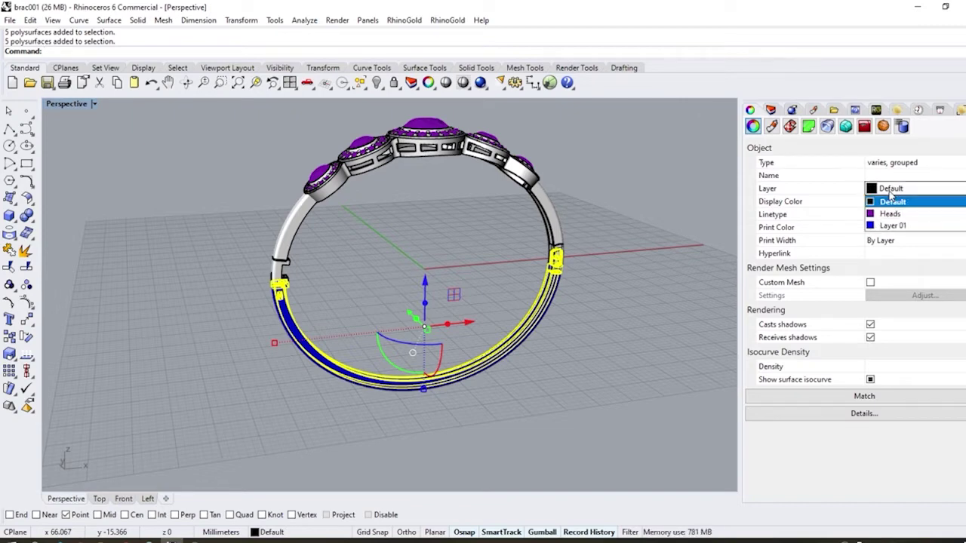
pyautogui.click(892, 227)
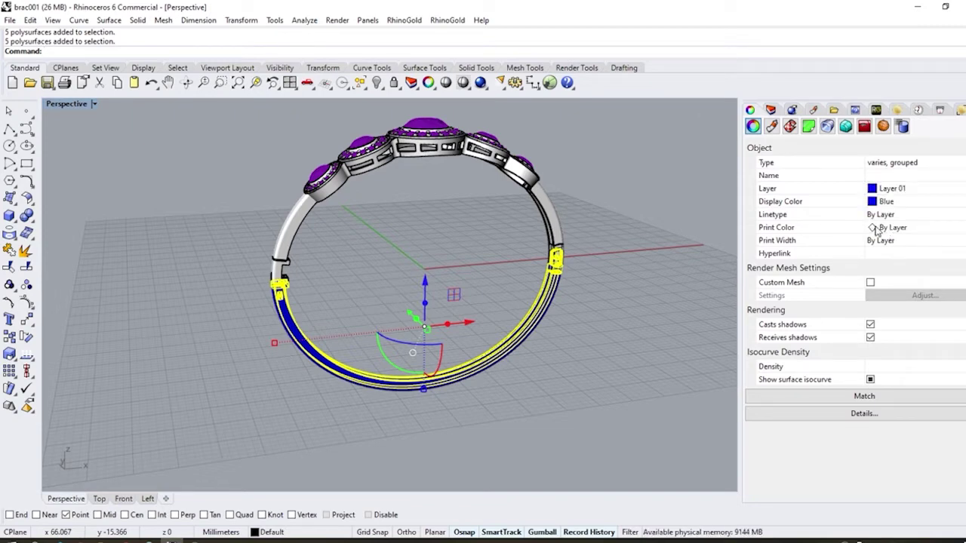
pyautogui.press('Escape')
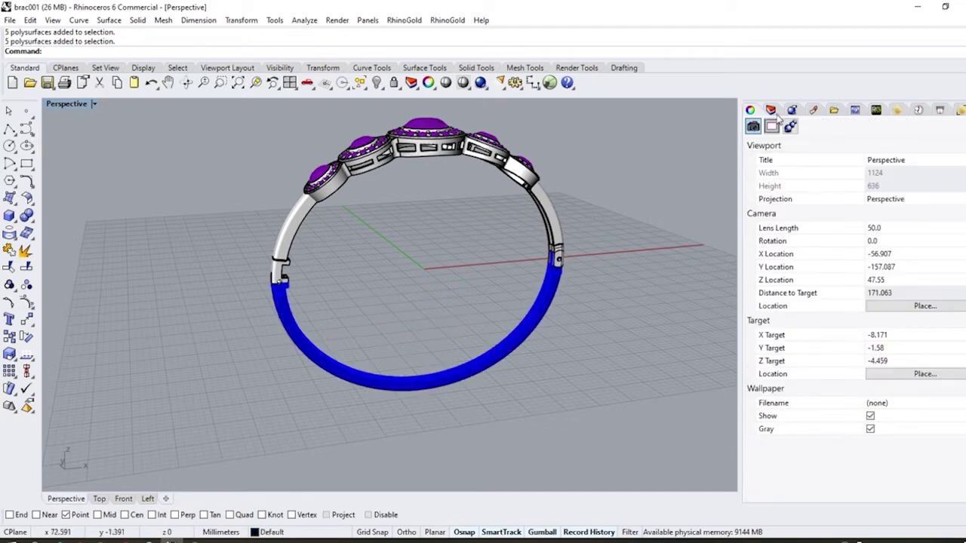
# Hide Layer 01 to check which bracelet parts it holds, show it again and look over the whole model.
pyautogui.click(772, 111)
pyautogui.click(807, 175)
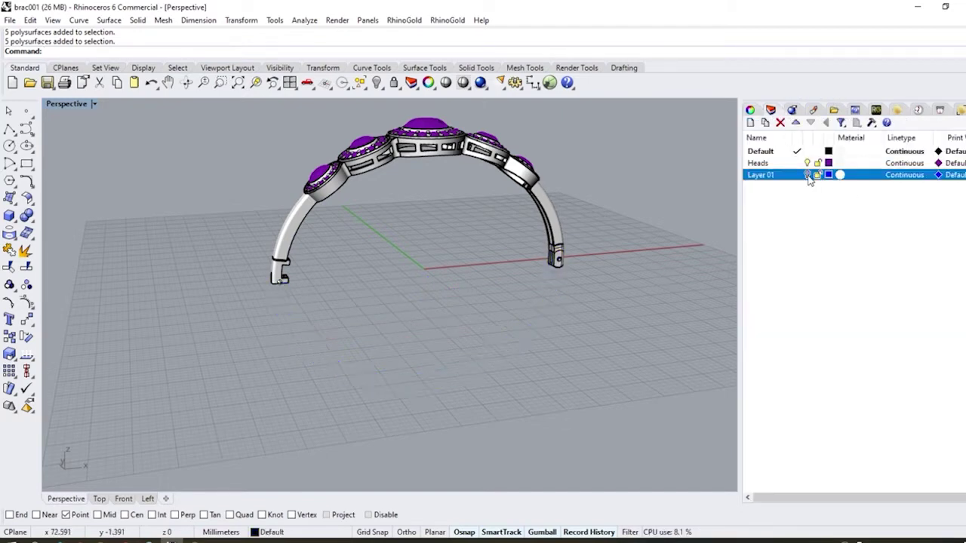
pyautogui.click(808, 175)
pyautogui.moveTo(535, 186); pyautogui.dragTo(234, 247, button='right')
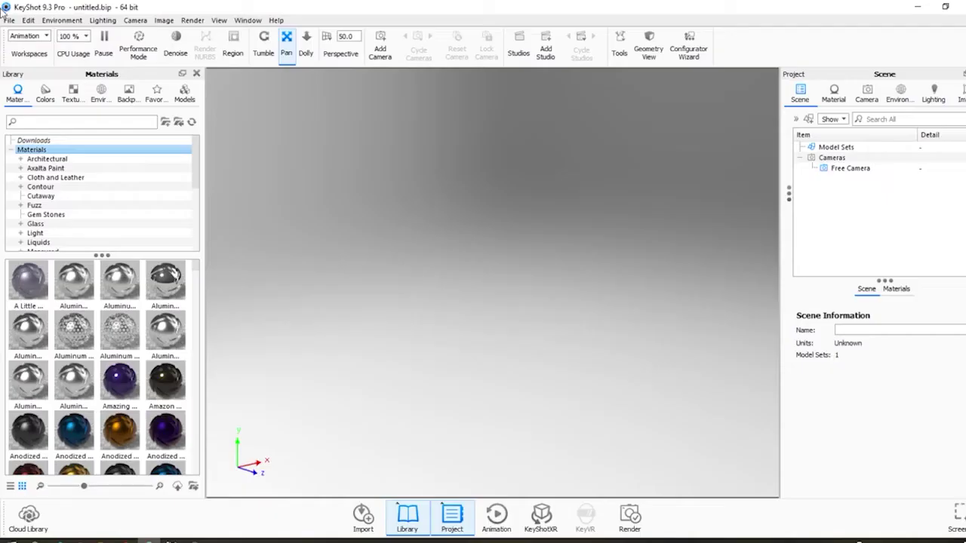
# Switch to KeyShot and import brac001.3dm into the Default model set with Z as the up orientation.
pyautogui.click(6, 20)
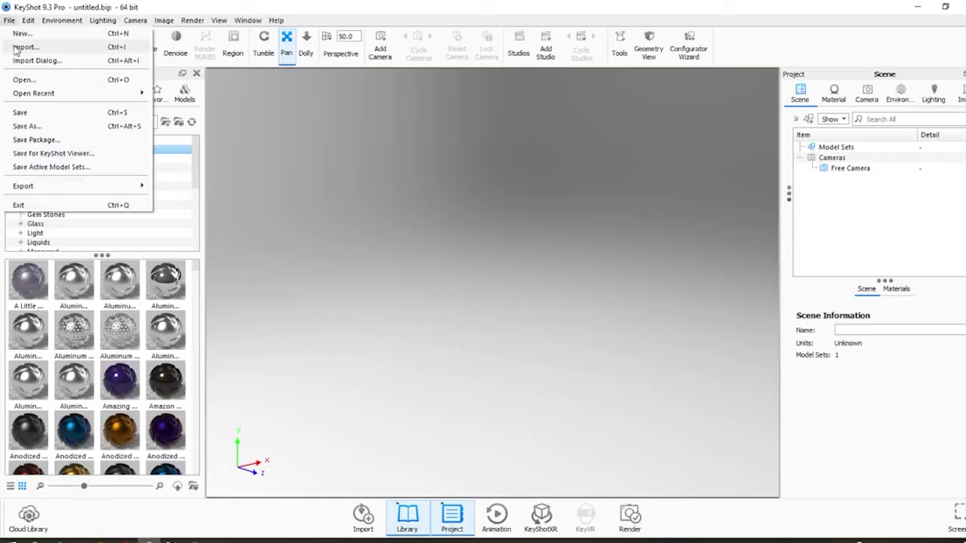
pyautogui.click(25, 46)
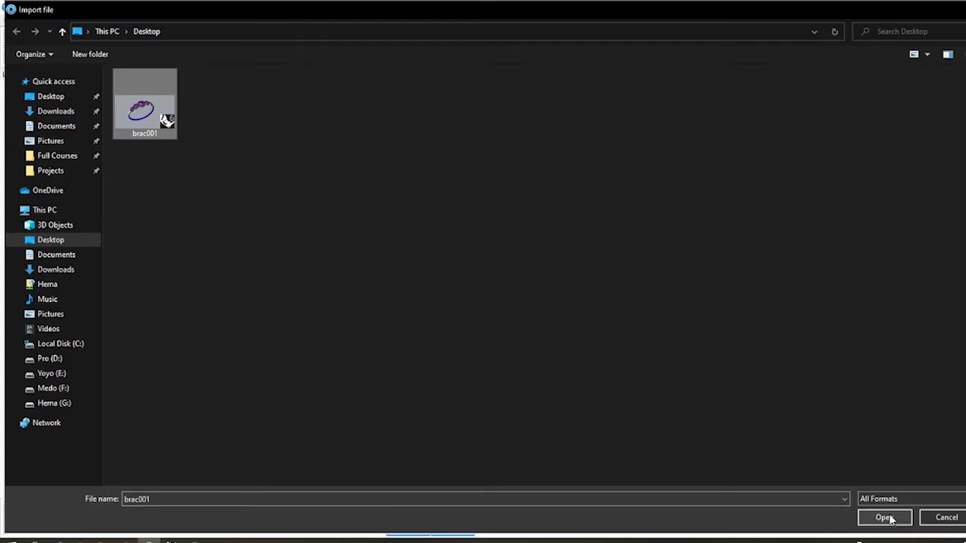
pyautogui.click(885, 518)
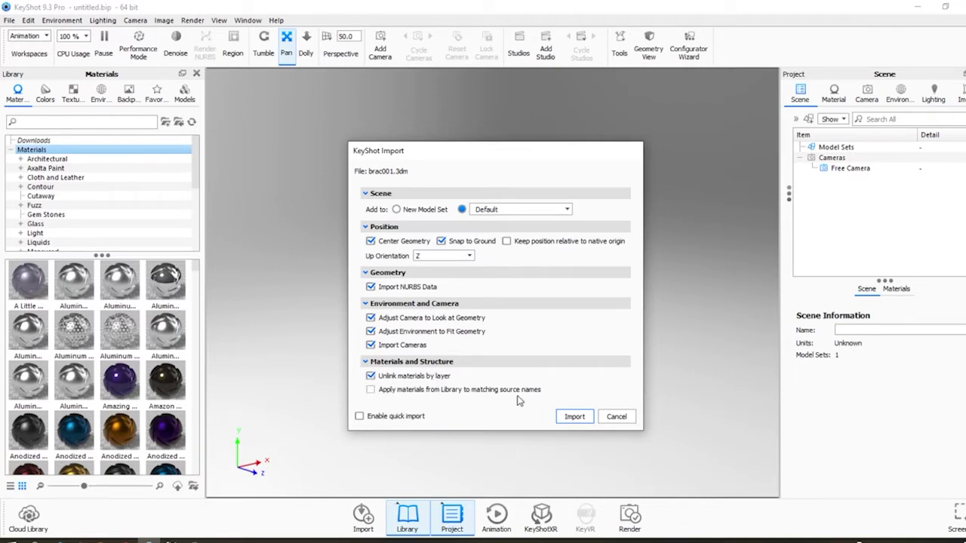
pyautogui.click(574, 417)
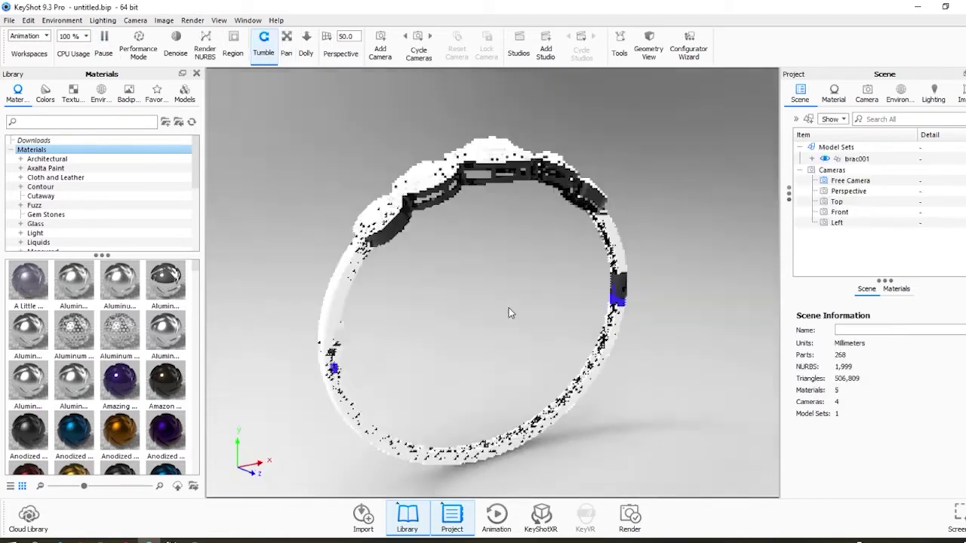
pyautogui.moveTo(509, 308); pyautogui.dragTo(497, 343)
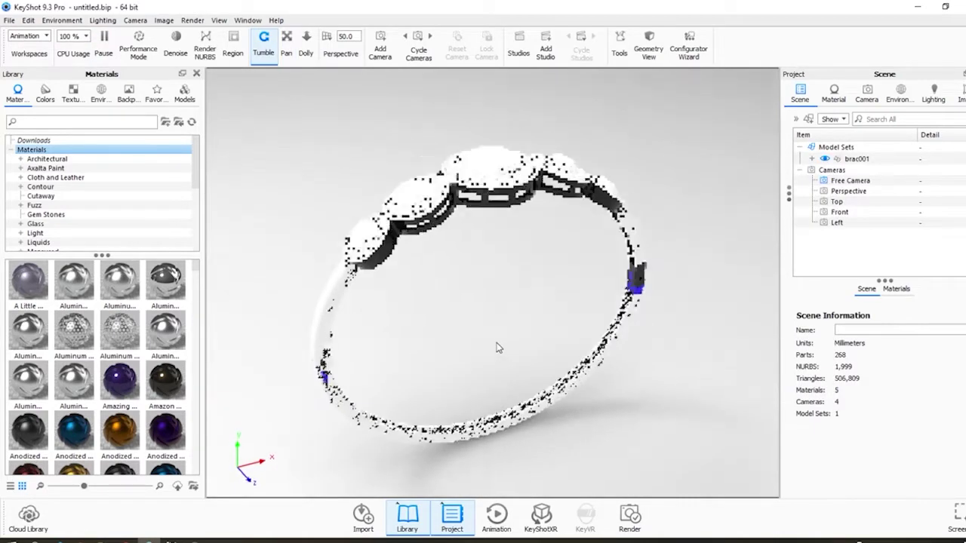
# Apply a gold material from the Metal library to the bracelet's upper half and its stone settings.
pyautogui.scroll(-2, 62, 198)
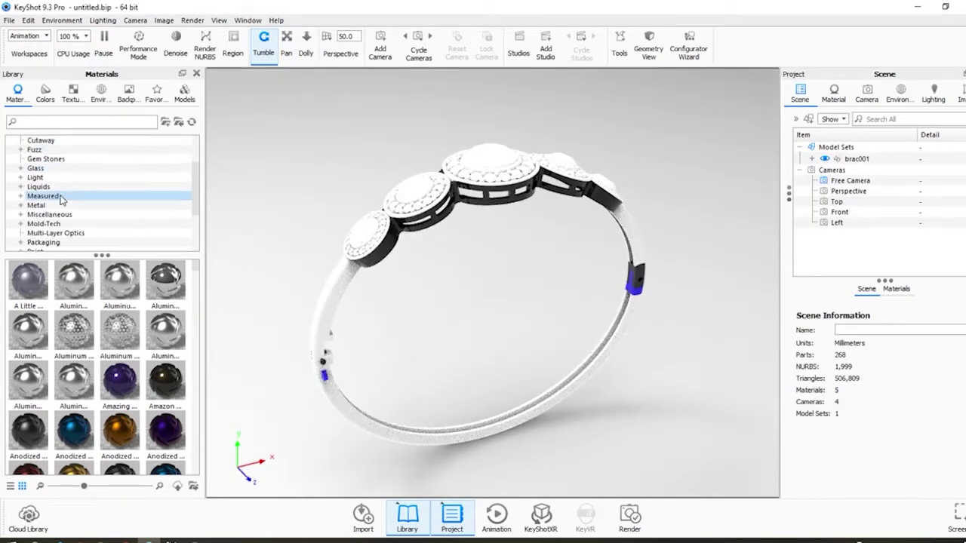
pyautogui.click(30, 205)
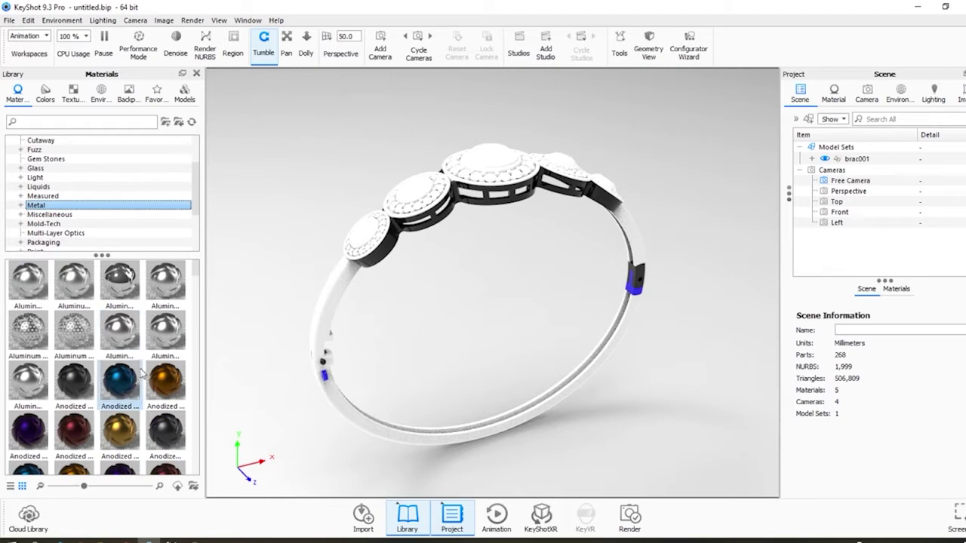
pyautogui.scroll(-10, 141, 373)
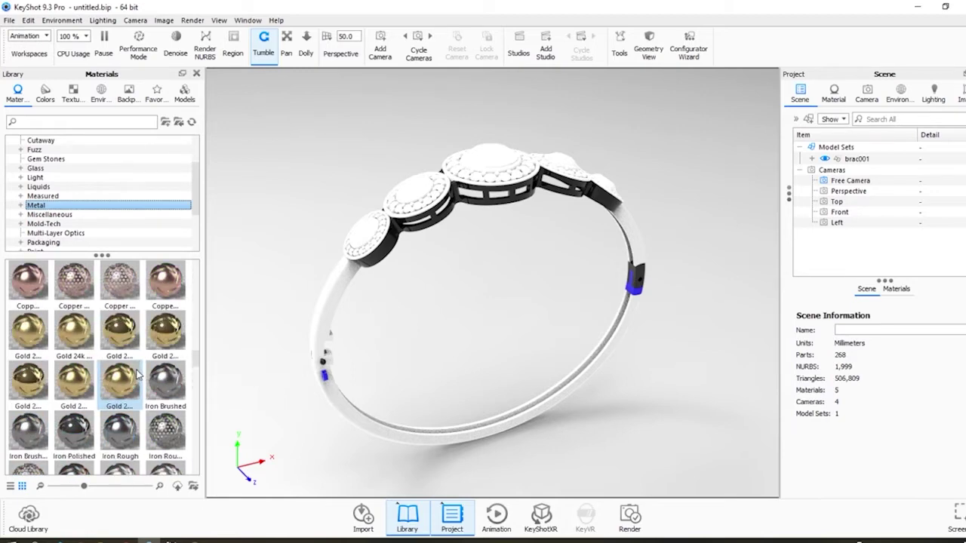
pyautogui.moveTo(121, 332); pyautogui.dragTo(388, 261)
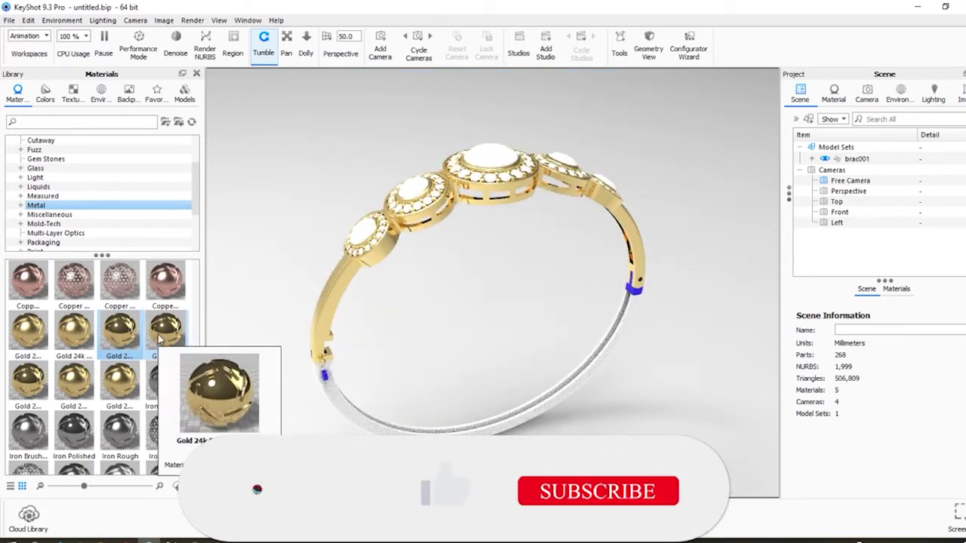
# Apply gold metal materials to the lower band and to the blue hinge and clasp parts.
pyautogui.rightClick(457, 283)
pyautogui.moveTo(396, 345)
pyautogui.mouseDown()
pyautogui.moveTo(659, 269)
pyautogui.moveTo(386, 350)
pyautogui.mouseUp()
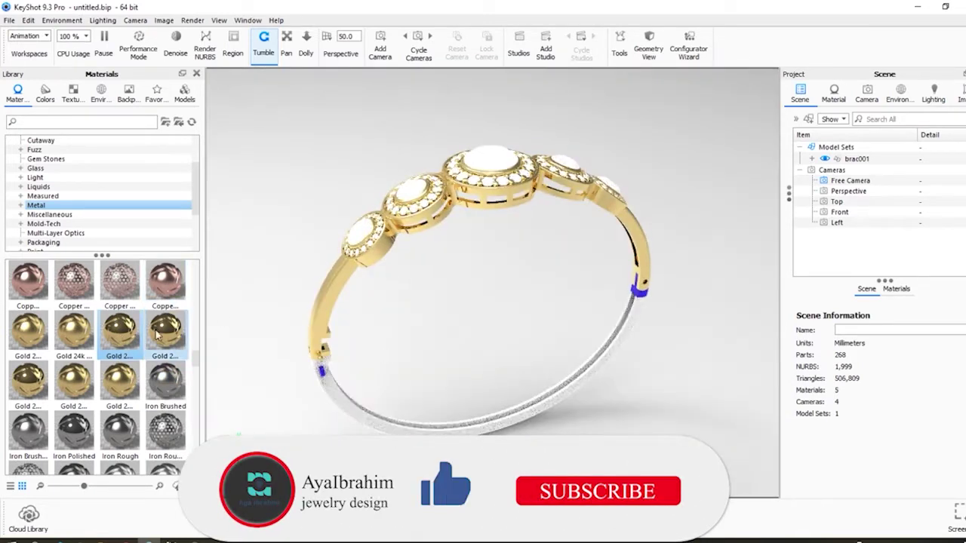
pyautogui.moveTo(165, 332); pyautogui.dragTo(330, 394)
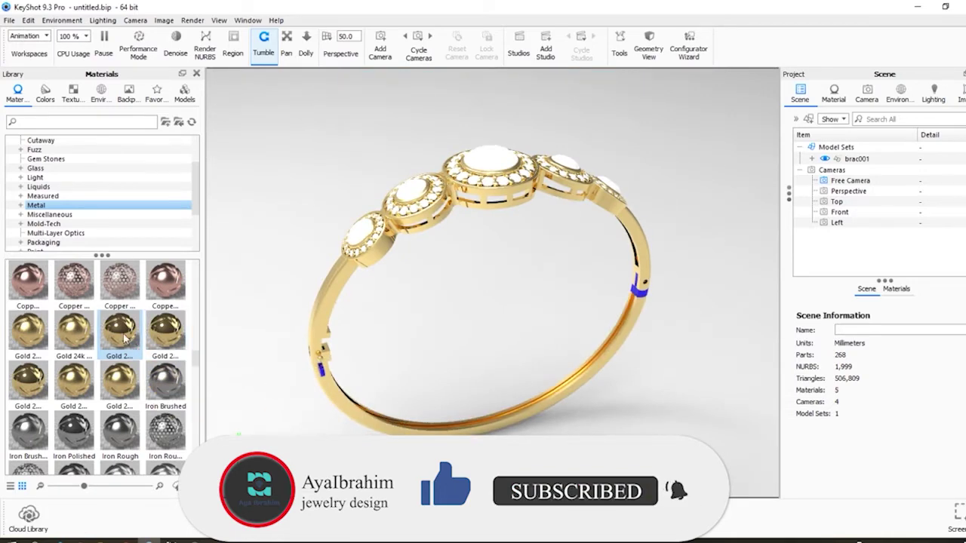
pyautogui.moveTo(124, 339); pyautogui.dragTo(322, 369)
# Apply a red Gem Stones material to the five large stones and a pink one to the small surrounding stones.
pyautogui.moveTo(423, 257); pyautogui.dragTo(445, 308)
pyautogui.scroll(1, 108, 212)
pyautogui.scroll(1, 108, 212)
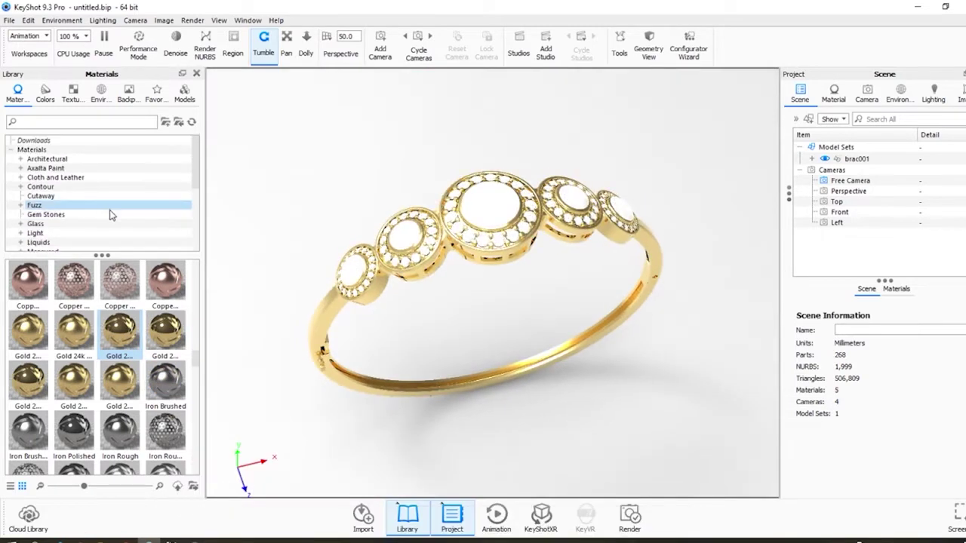
pyautogui.click(109, 214)
pyautogui.moveTo(171, 331); pyautogui.dragTo(414, 243)
pyautogui.moveTo(539, 308); pyautogui.dragTo(538, 340)
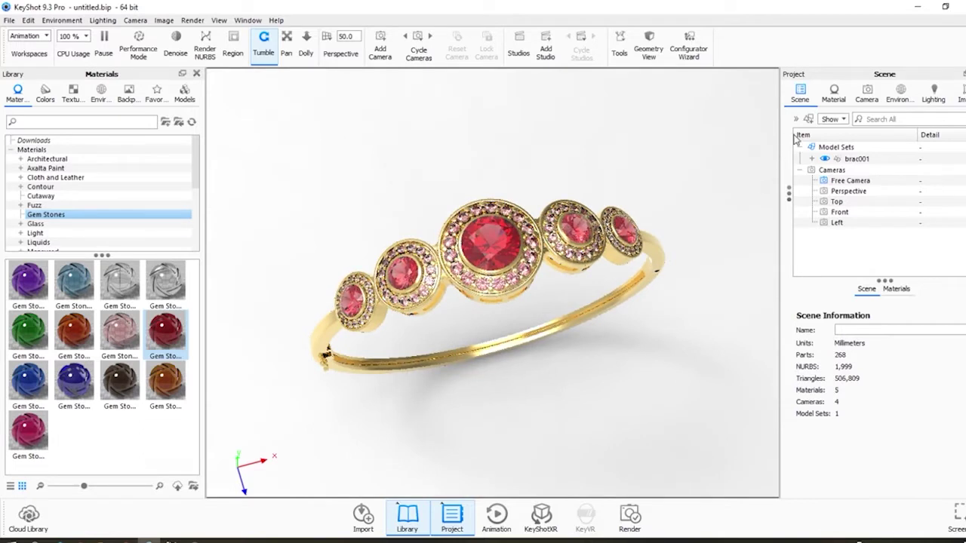
# Add the interior environments Aversis_Office-hallway-white_3k and Dosch-Stairwell_2k to the scene, leaving Dosch-Stairwell_2k active.
pyautogui.click(892, 95)
pyautogui.click(101, 94)
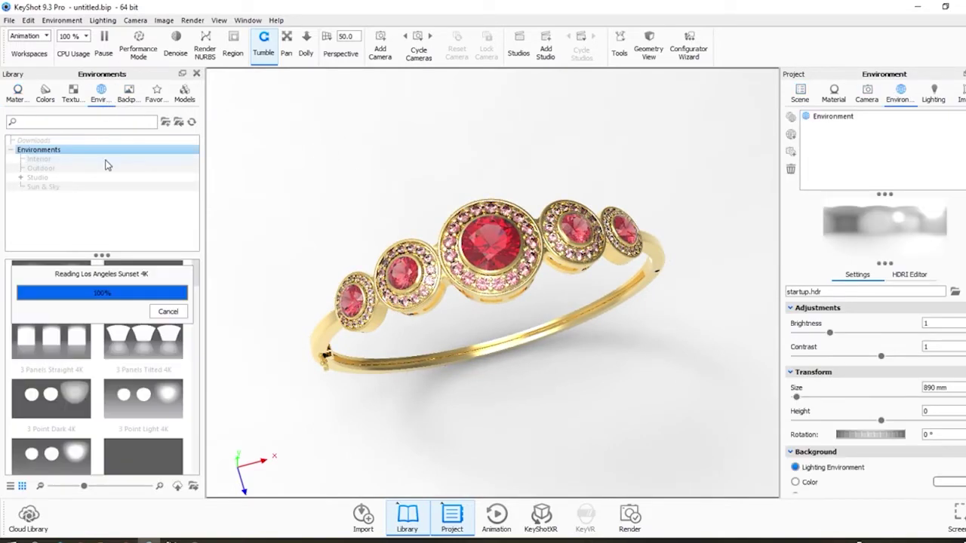
pyautogui.click(42, 159)
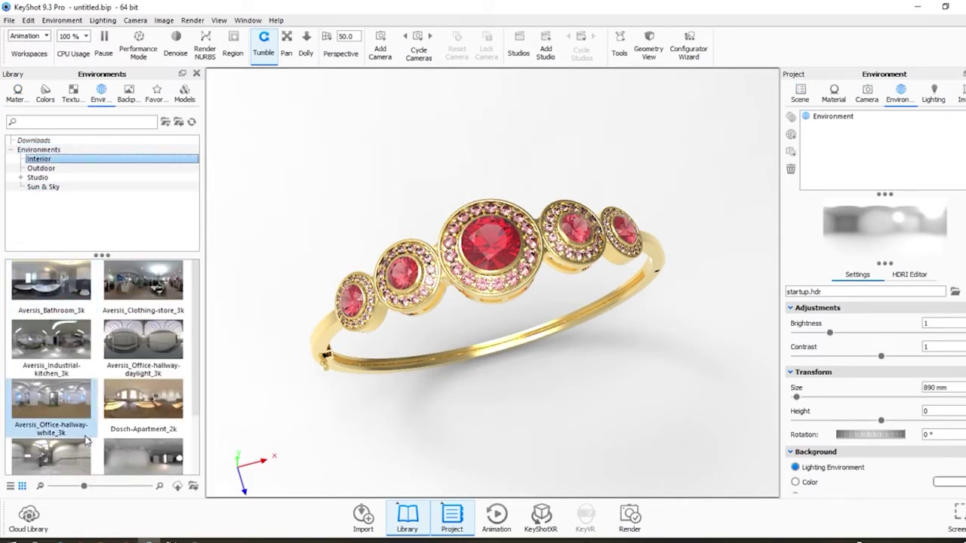
pyautogui.scroll(-1, 86, 438)
pyautogui.moveTo(57, 314); pyautogui.dragTo(833, 173)
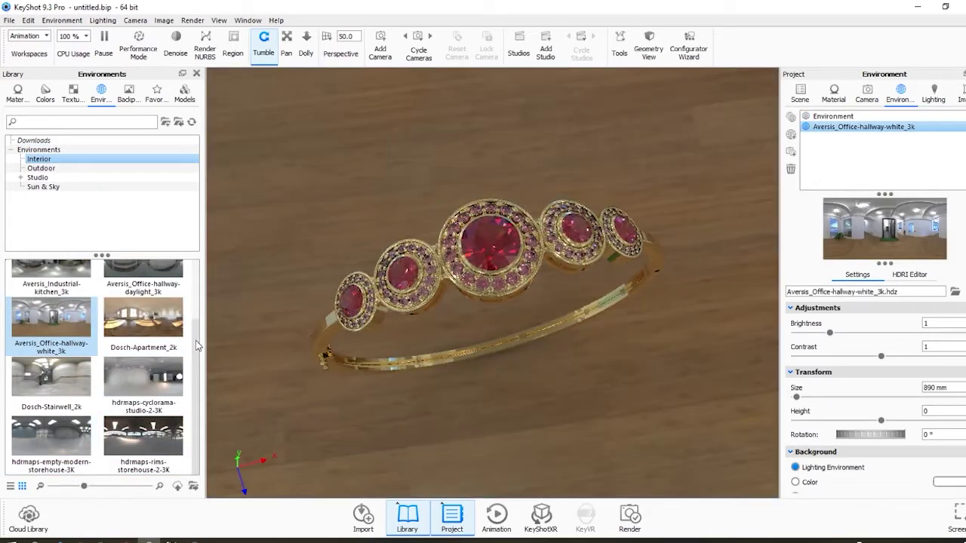
pyautogui.moveTo(50, 377); pyautogui.dragTo(830, 170)
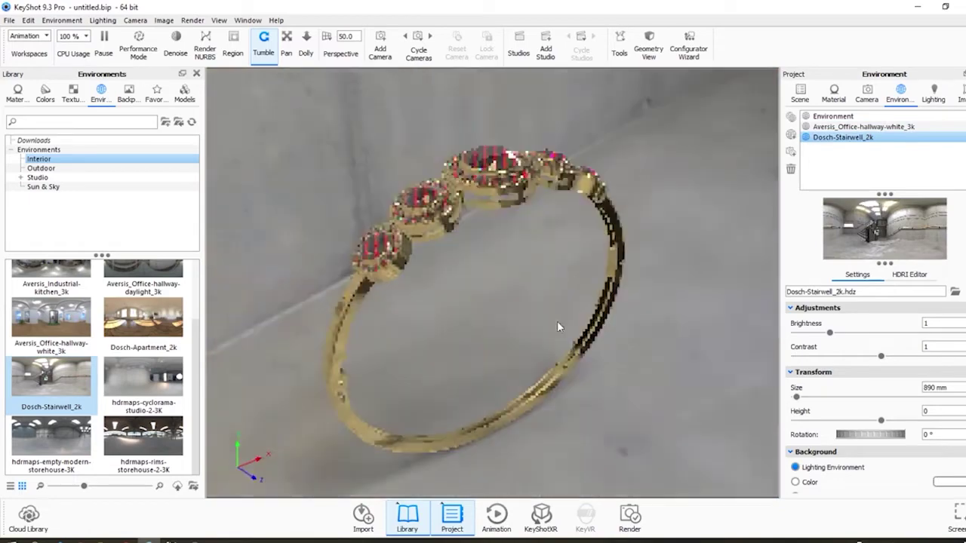
pyautogui.moveTo(557, 321); pyautogui.dragTo(569, 292)
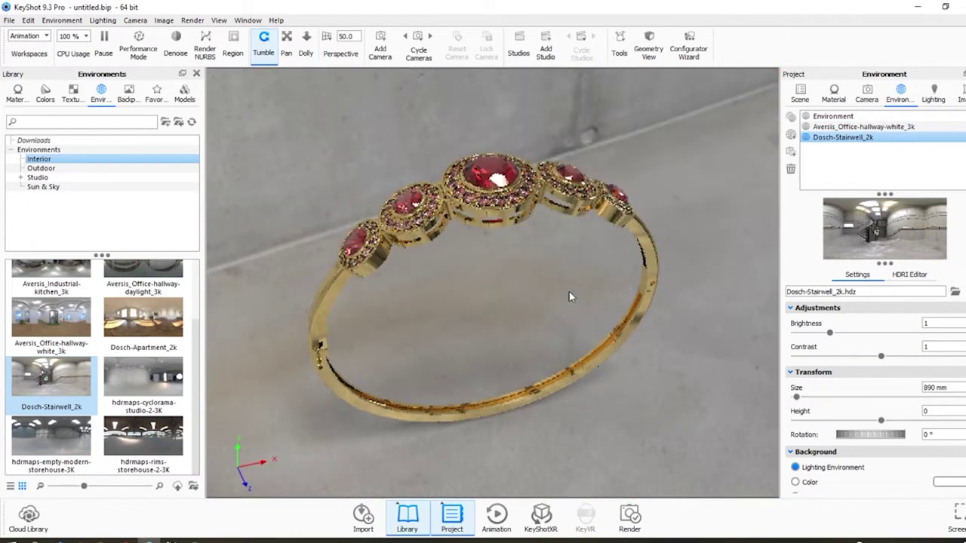
# Switch the environment background to a plain color and set the environment brightness to 1.565.
pyautogui.scroll(-3, 906, 326)
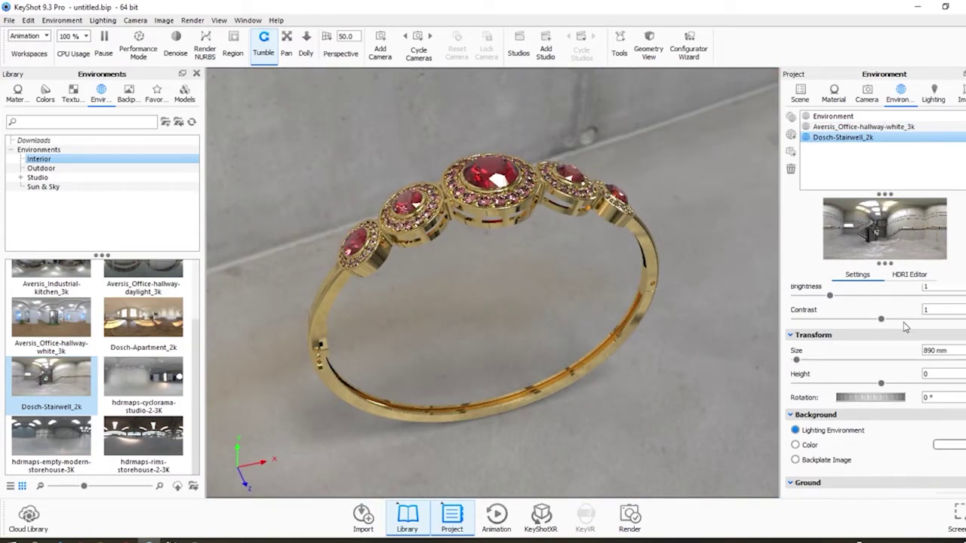
pyautogui.click(811, 409)
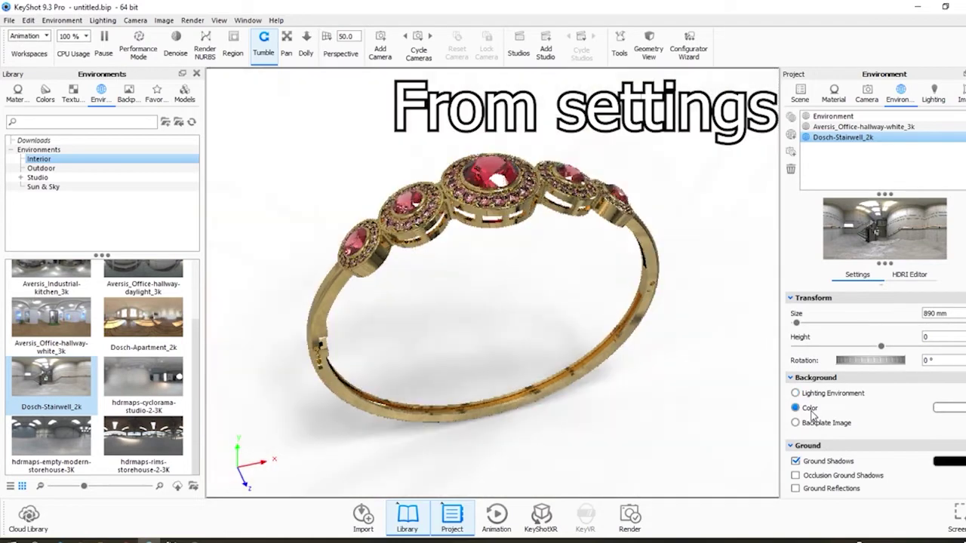
pyautogui.scroll(3, 853, 393)
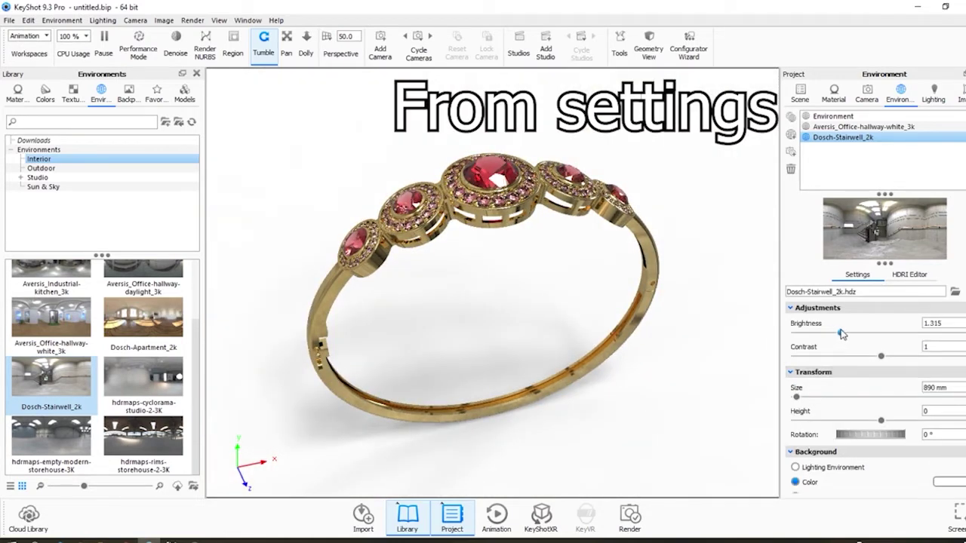
pyautogui.moveTo(842, 334); pyautogui.dragTo(851, 334)
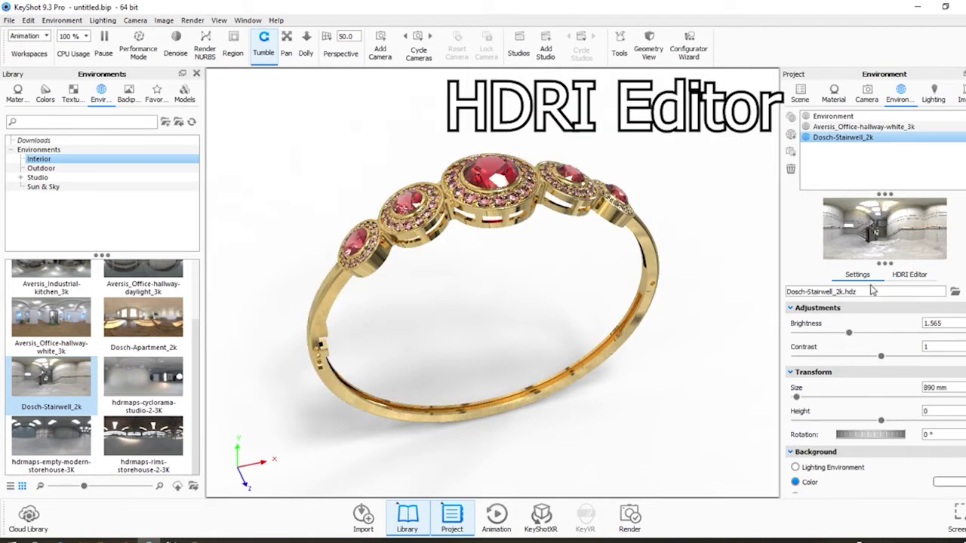
# In the HDRI Editor, set the Dosch-Stairwell_2k image's brightness to 1.56 and its blur to 1.
pyautogui.click(913, 276)
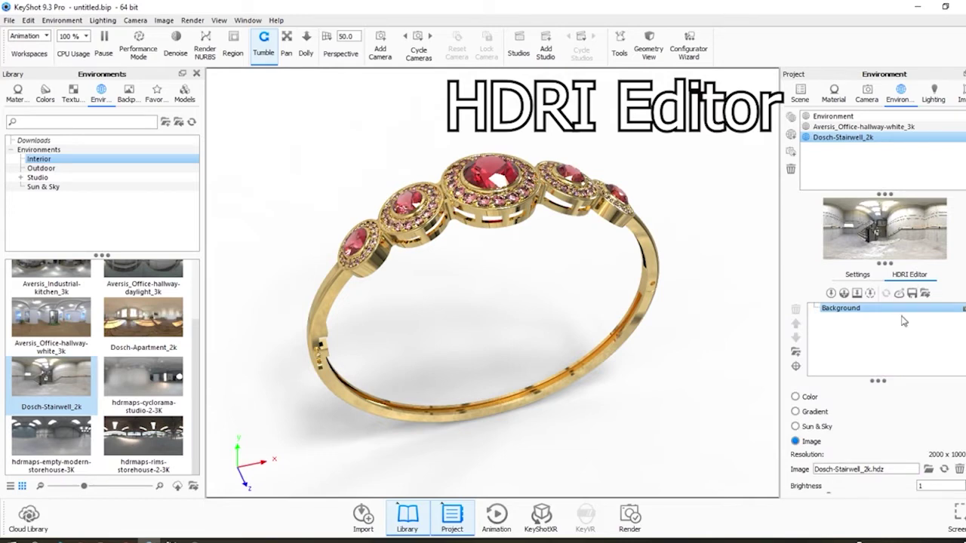
pyautogui.scroll(-2, 885, 380)
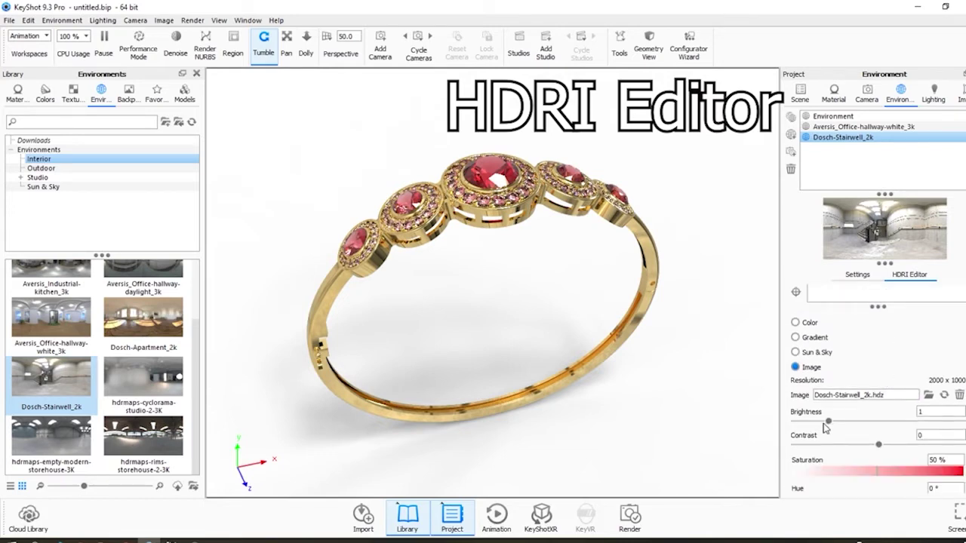
pyautogui.moveTo(829, 423); pyautogui.dragTo(847, 422)
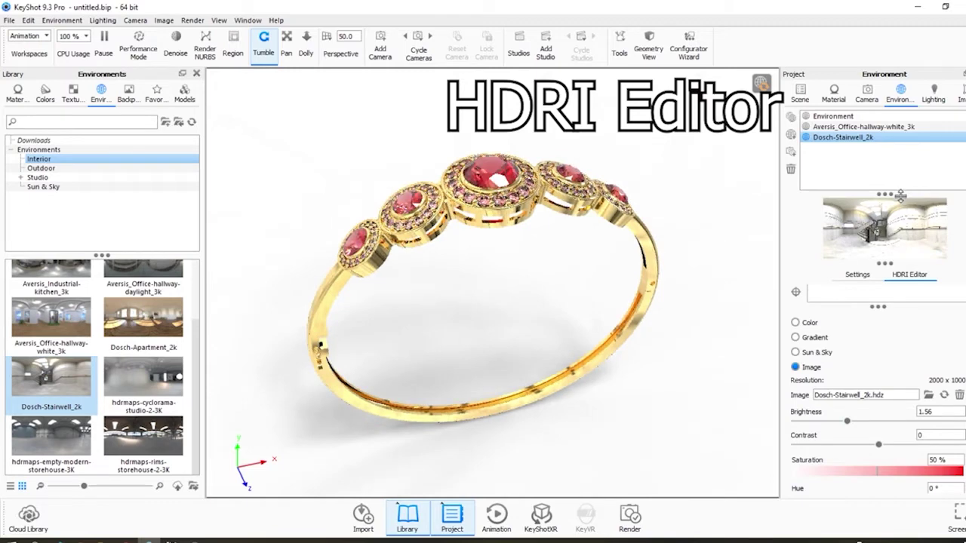
pyautogui.scroll(-5, 880, 420)
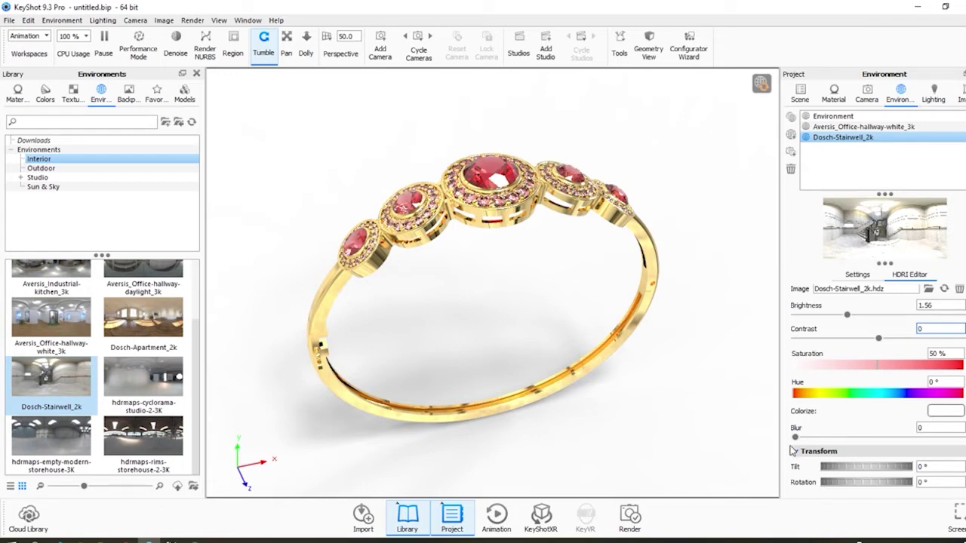
pyautogui.moveTo(796, 438); pyautogui.dragTo(960, 438)
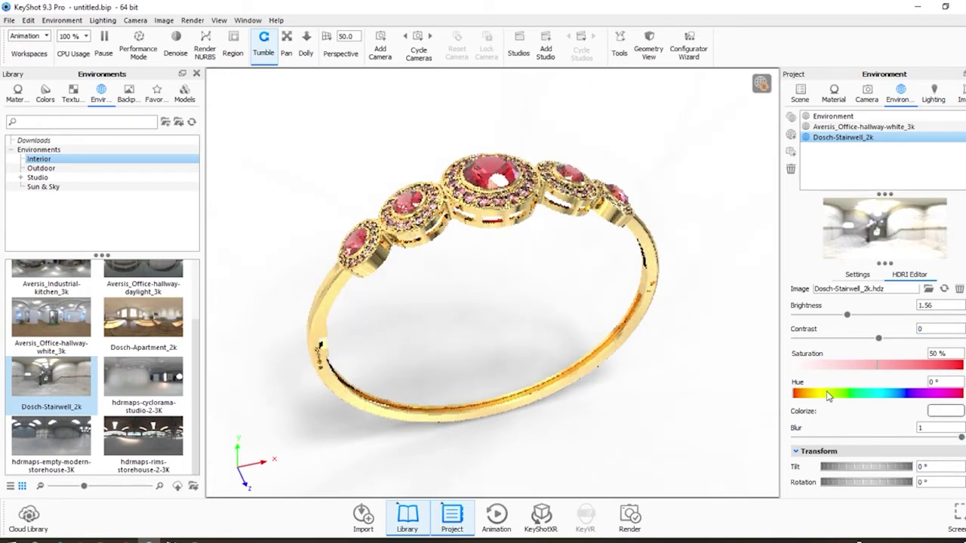
pyautogui.moveTo(673, 340); pyautogui.dragTo(662, 231)
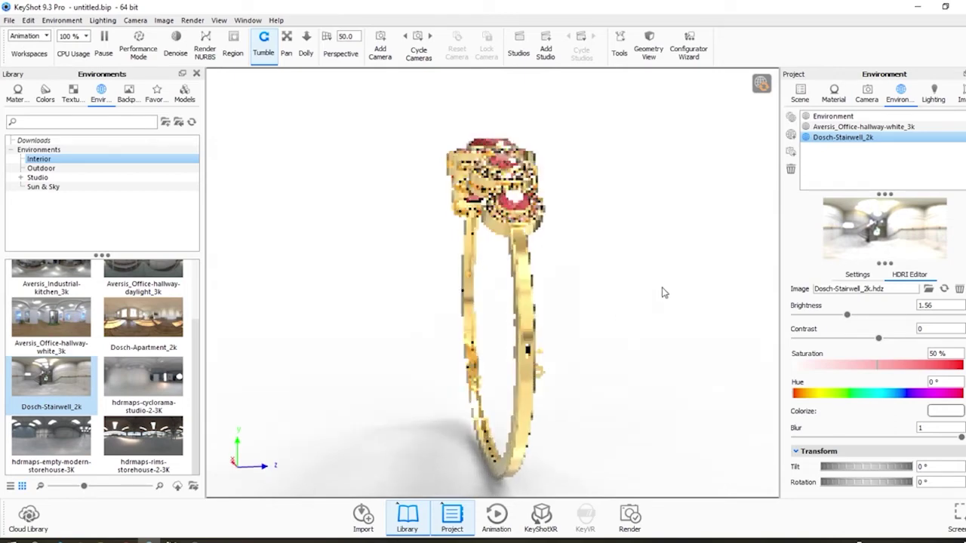
# Try a brightness of 1.005 and a contrast of 0.16 for the Dosch-Stairwell_2k image and review the lighting from several angles.
pyautogui.moveTo(842, 316); pyautogui.dragTo(828, 315)
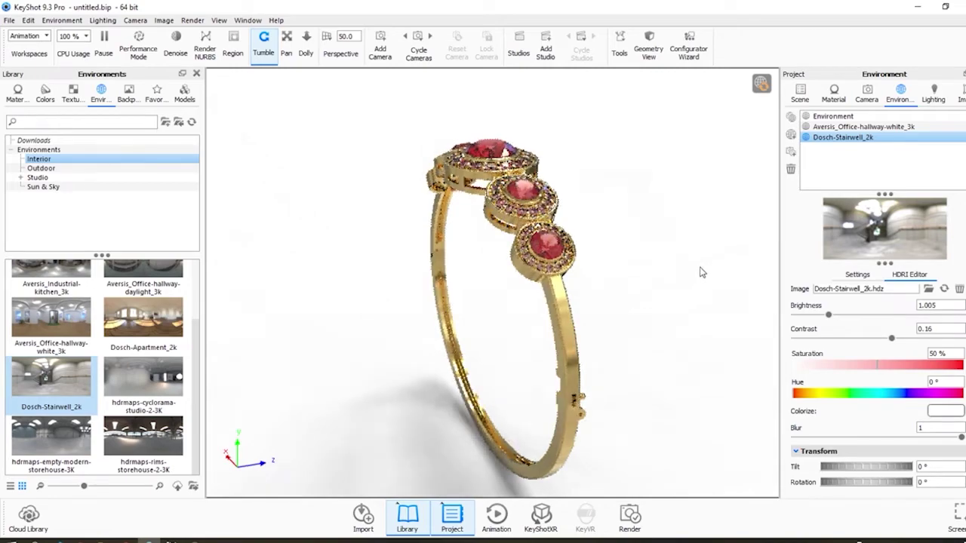
pyautogui.moveTo(698, 272); pyautogui.dragTo(426, 289)
pyautogui.click(857, 277)
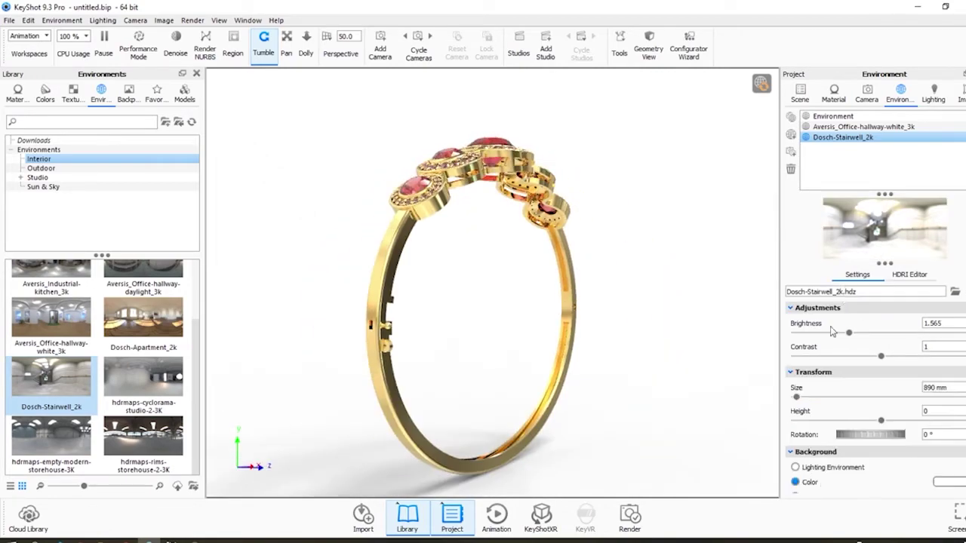
pyautogui.scroll(-4, 833, 327)
pyautogui.moveTo(547, 274); pyautogui.dragTo(362, 348)
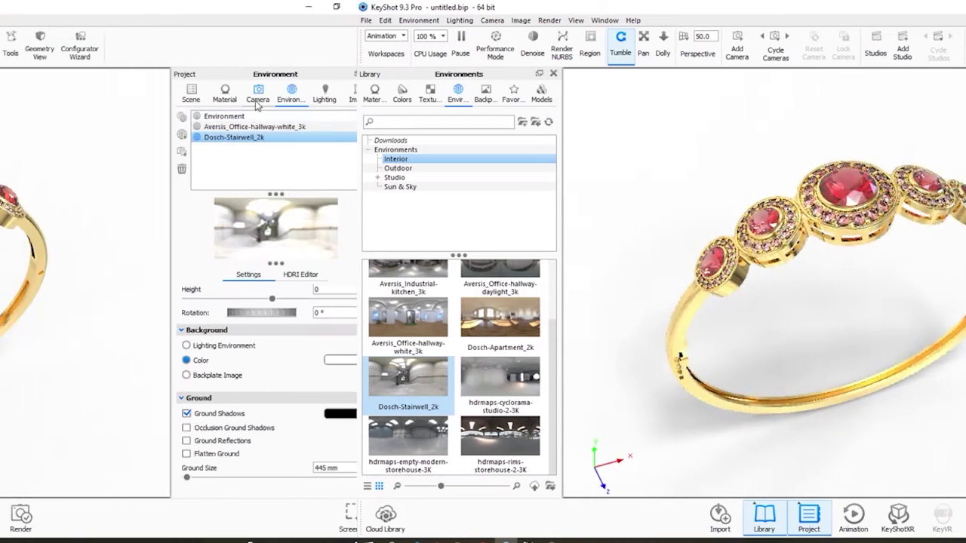
# Switch to the Front camera with the whole bracelet centred and set the environment rotation to 16.5°.
pyautogui.click(865, 100)
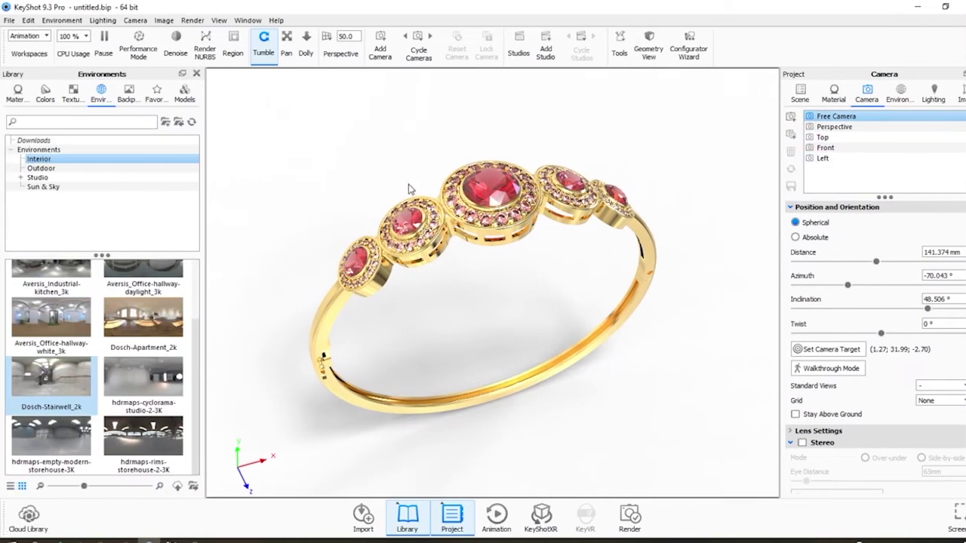
pyautogui.click(826, 148)
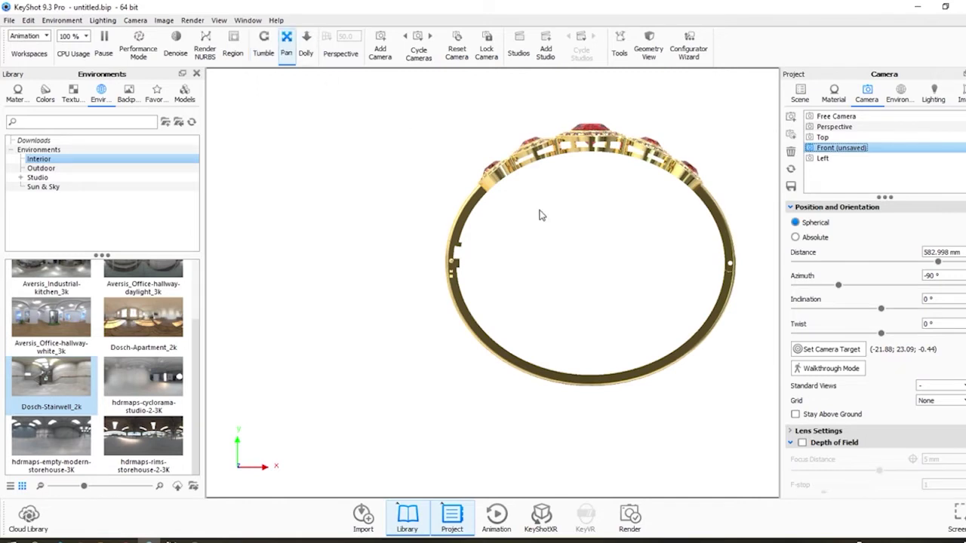
pyautogui.moveTo(569, 221); pyautogui.dragTo(412, 229)
pyautogui.scroll(1, 528, 200)
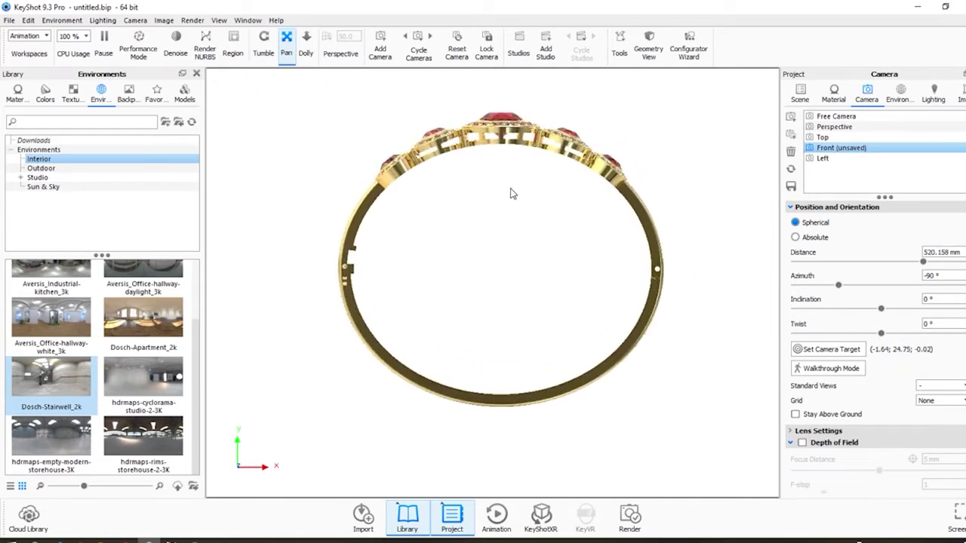
pyautogui.scroll(1, 492, 219)
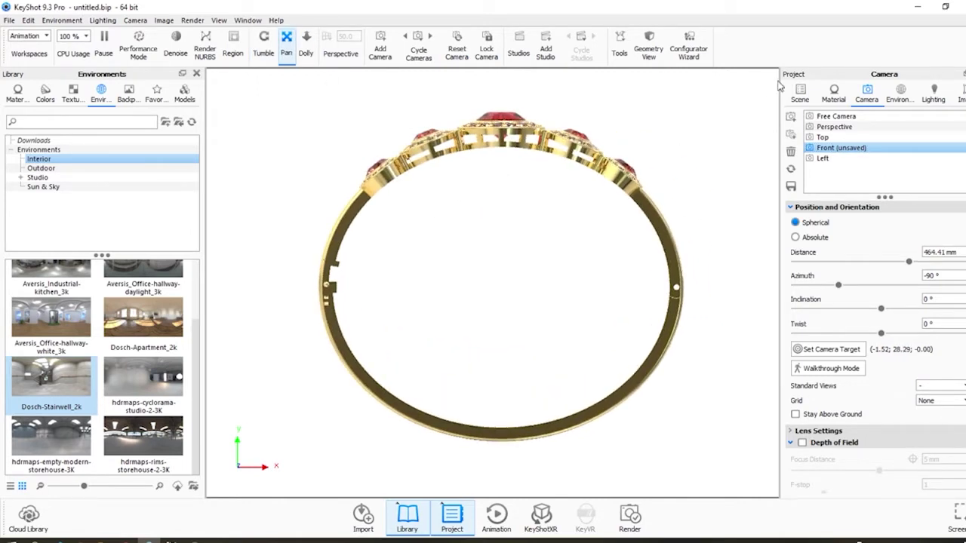
pyautogui.click(893, 95)
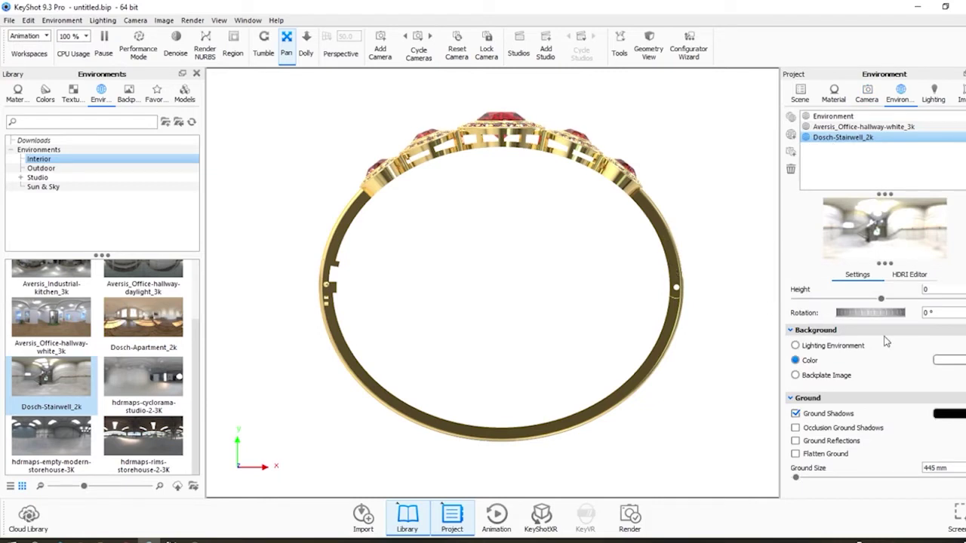
pyautogui.moveTo(852, 314)
pyautogui.mouseDown()
pyautogui.moveTo(880, 315)
pyautogui.moveTo(870, 317)
pyautogui.mouseUp()
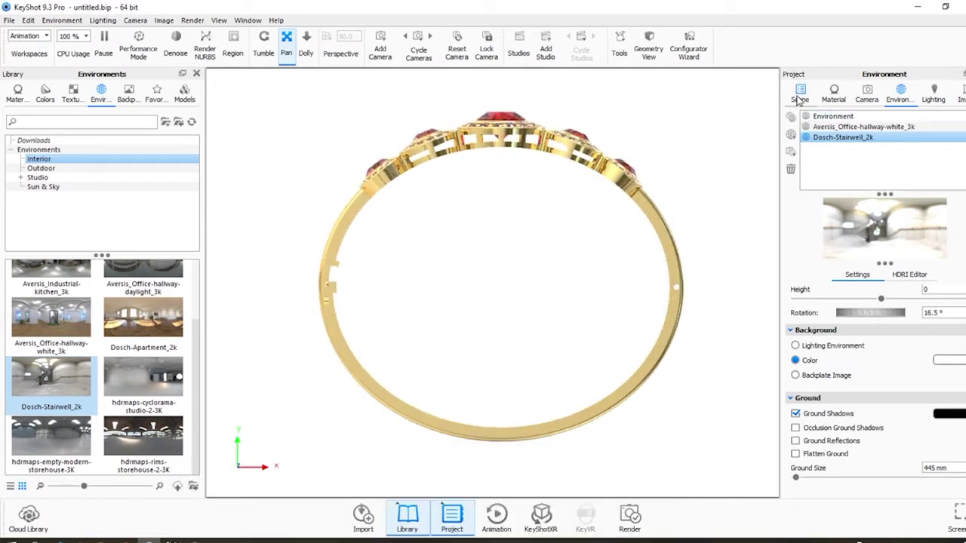
# Expand the brac001 model set and toggle Layer 01's visibility to check which bracelet part it contains.
pyautogui.click(799, 98)
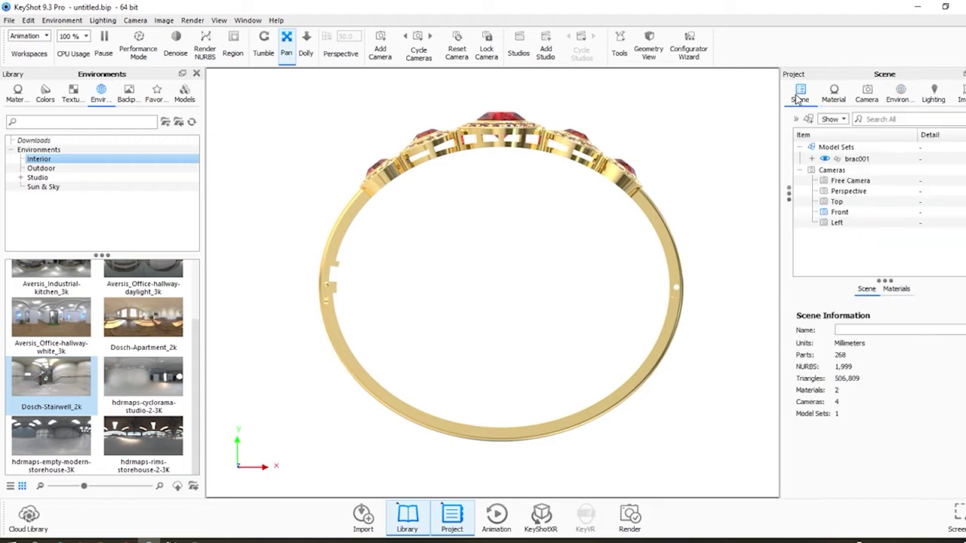
pyautogui.click(812, 160)
pyautogui.click(859, 196)
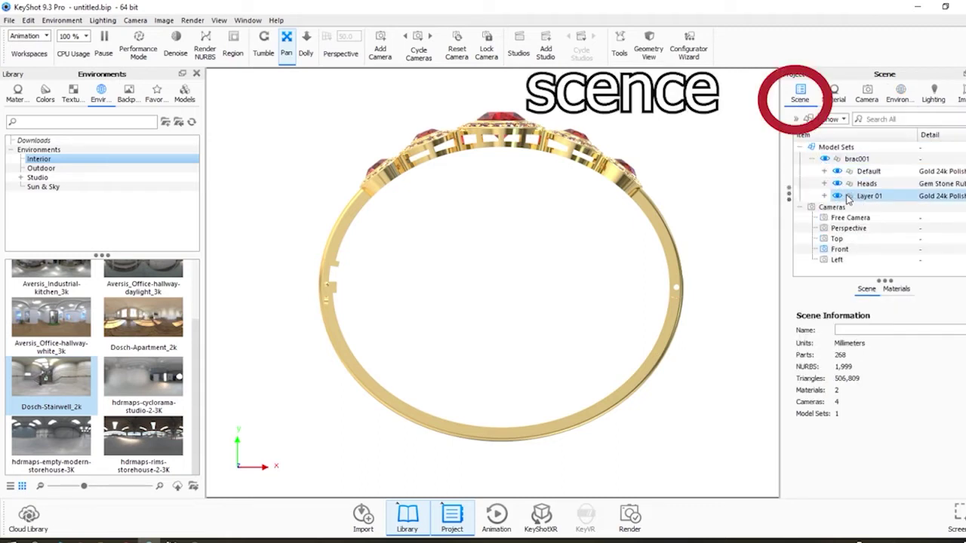
pyautogui.click(837, 196)
pyautogui.click(837, 195)
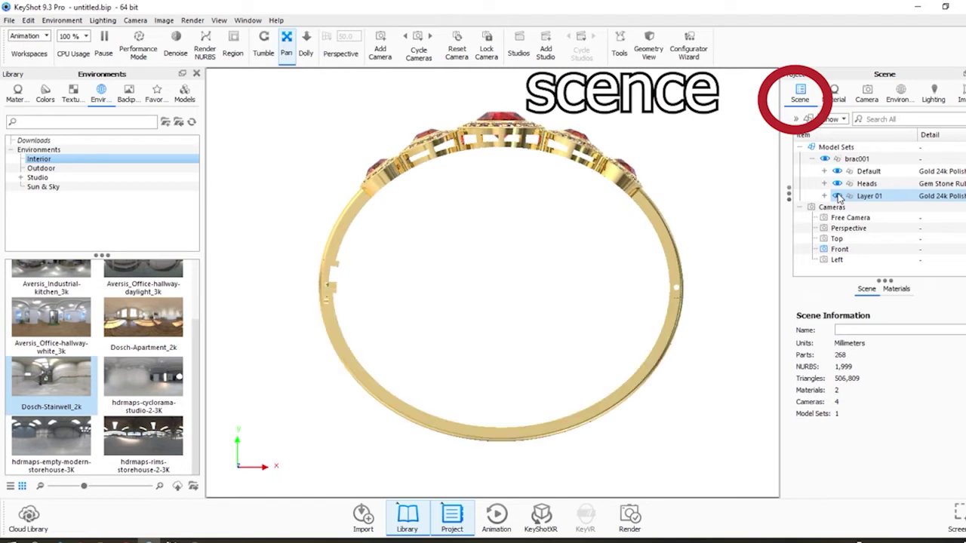
# Add a rotation animation to Layer 01 and set its rotation axis to Z.
pyautogui.rightClick(872, 198)
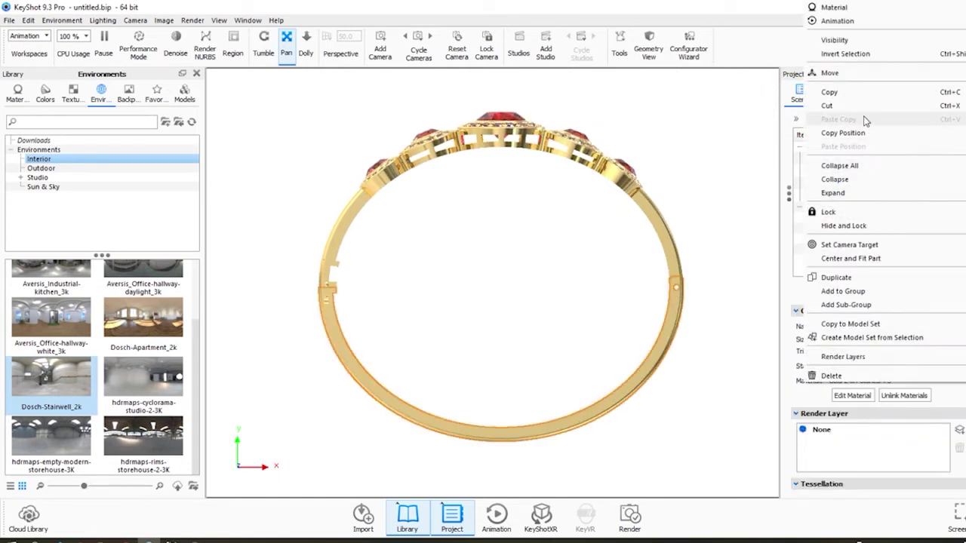
pyautogui.moveTo(837, 25)
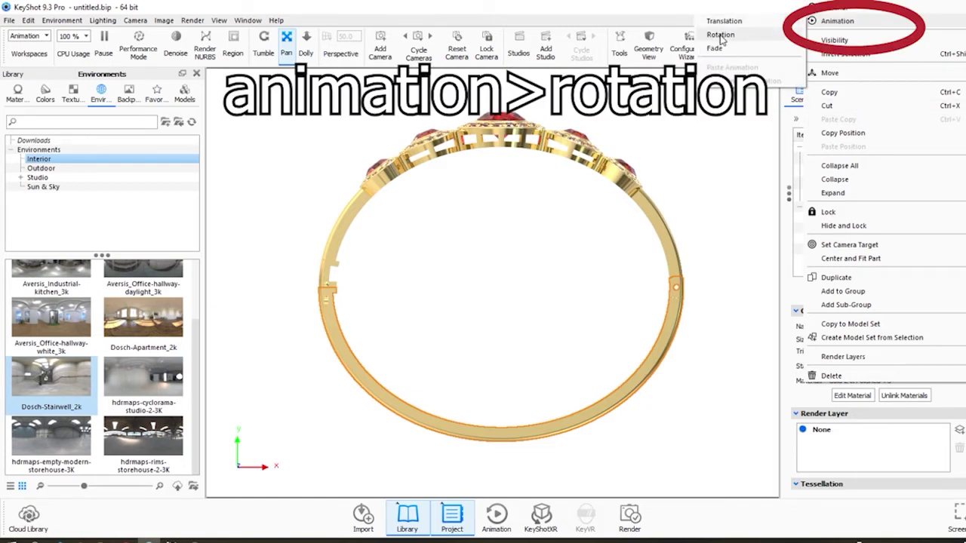
pyautogui.click(721, 36)
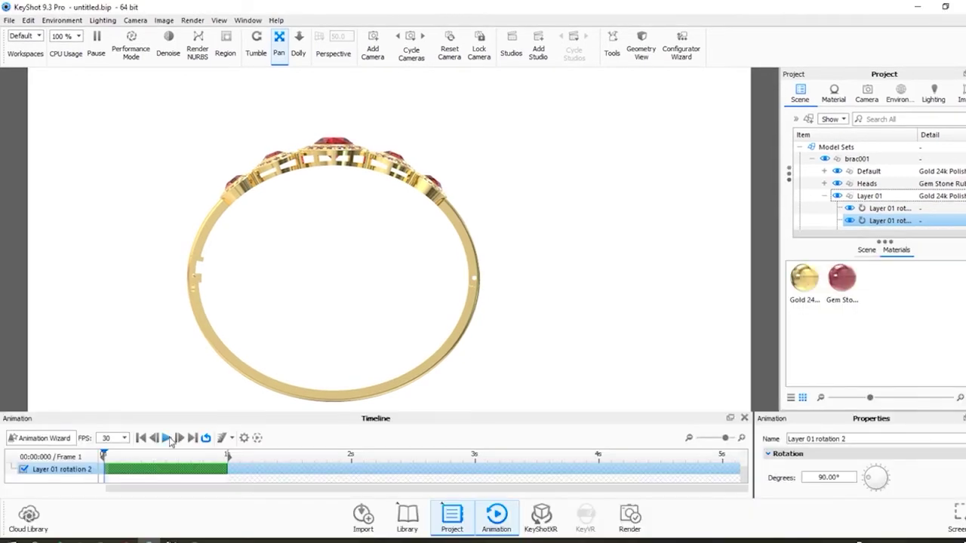
pyautogui.click(168, 438)
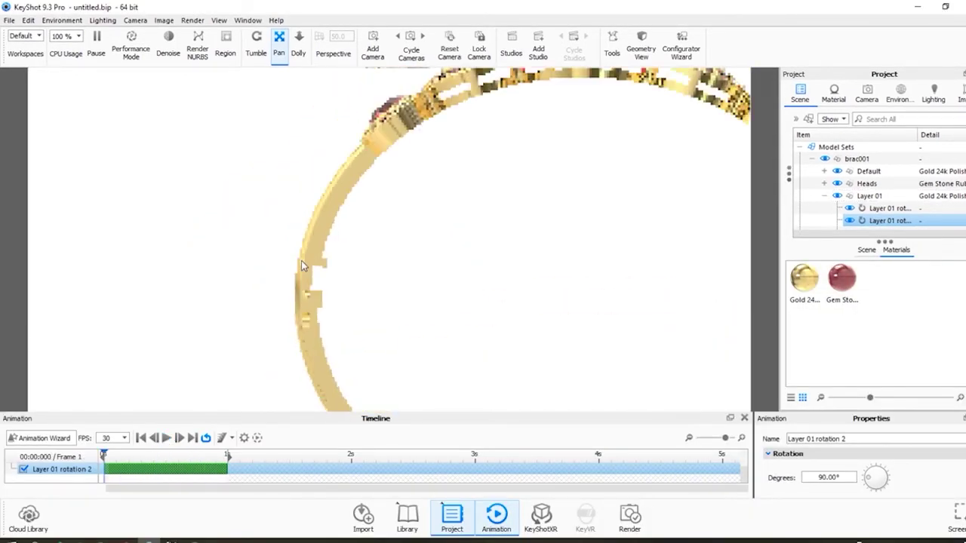
pyautogui.moveTo(805, 418); pyautogui.dragTo(52, 104)
pyautogui.moveTo(81, 183); pyautogui.dragTo(76, 414)
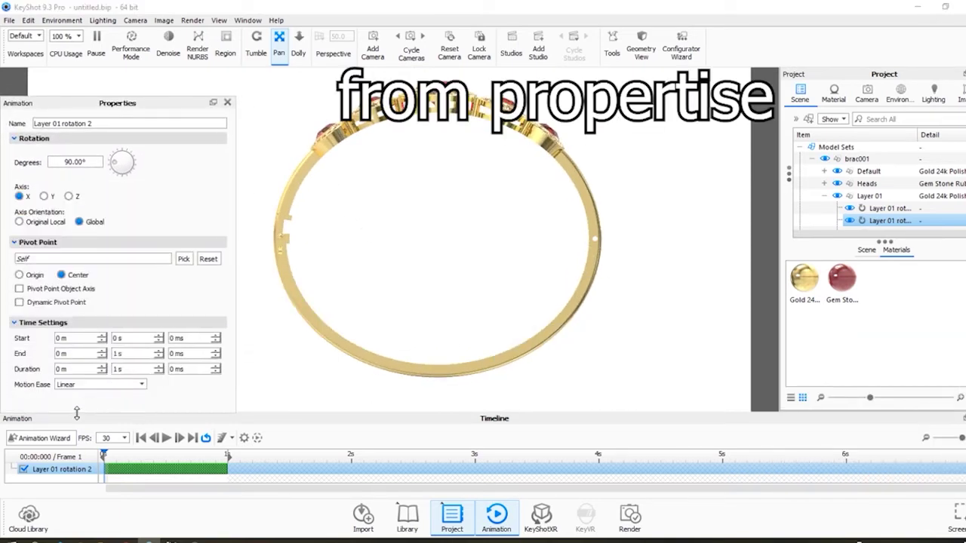
pyautogui.click(47, 196)
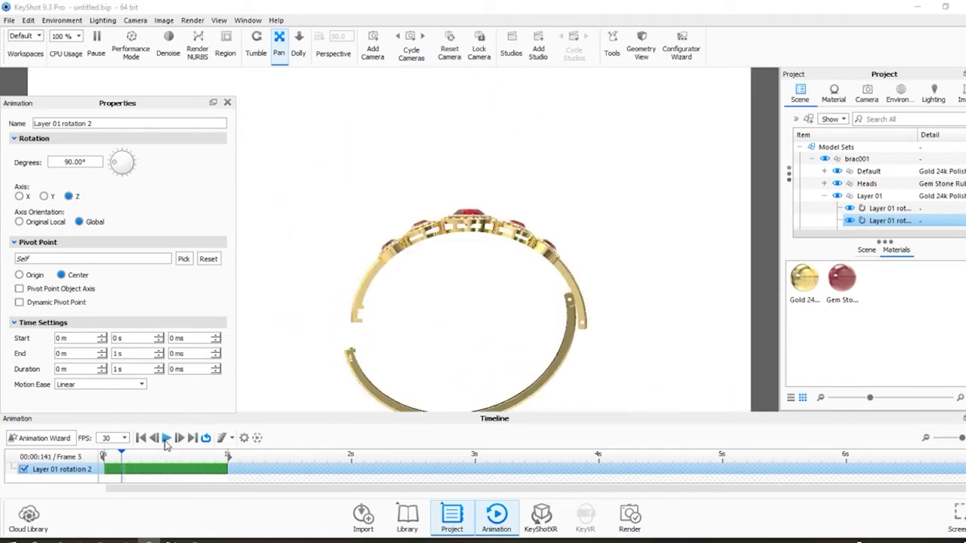
# Choose the hinge part from the Default group as the pivot object of the Layer 01 rotation.
pyautogui.click(183, 259)
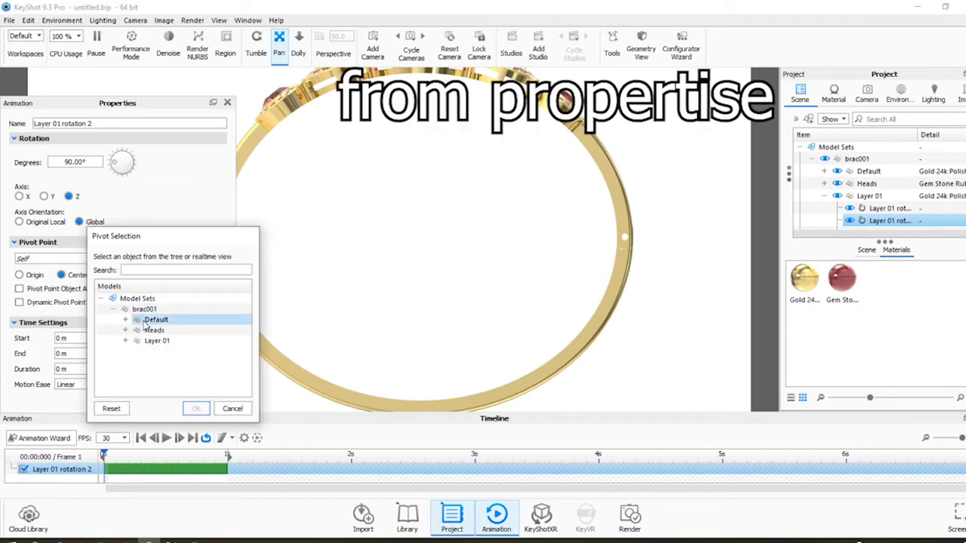
pyautogui.click(125, 320)
pyautogui.click(185, 361)
pyautogui.scroll(-3, 485, 181)
pyautogui.scroll(-5, 186, 345)
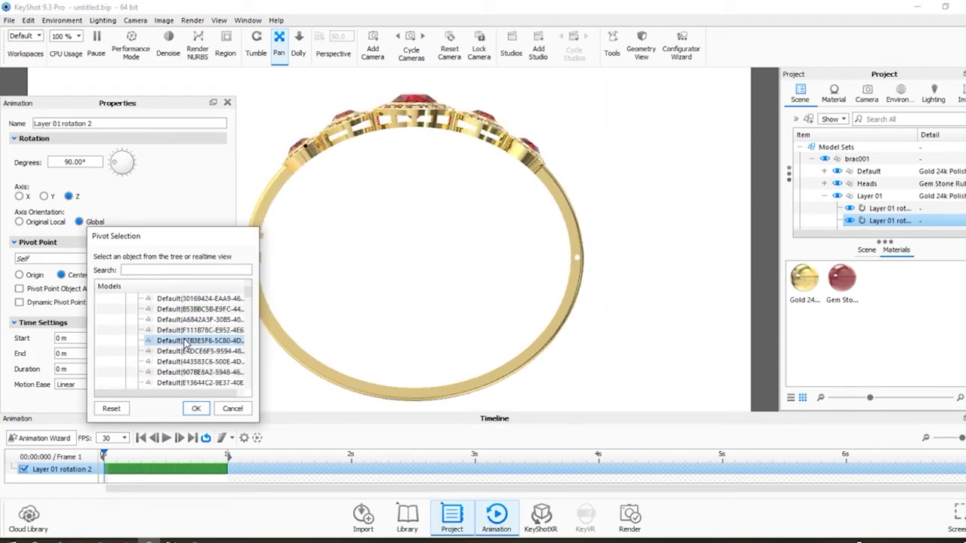
pyautogui.scroll(3, 186, 345)
pyautogui.moveTo(200, 227); pyautogui.dragTo(200, 134)
pyautogui.press('Down')
pyautogui.press('Down')
pyautogui.press('Down')
pyautogui.press('Down')
pyautogui.press('Down')
pyautogui.press('Down')
pyautogui.press('Down')
pyautogui.press('Down')
pyautogui.press('Down')
pyautogui.press('Down')
pyautogui.press('Down')
pyautogui.press('Down')
pyautogui.press('Down')
pyautogui.press('Down')
pyautogui.press('Down')
pyautogui.press('Down')
pyautogui.press('Down')
pyautogui.press('Down')
pyautogui.press('Down')
pyautogui.press('Down')
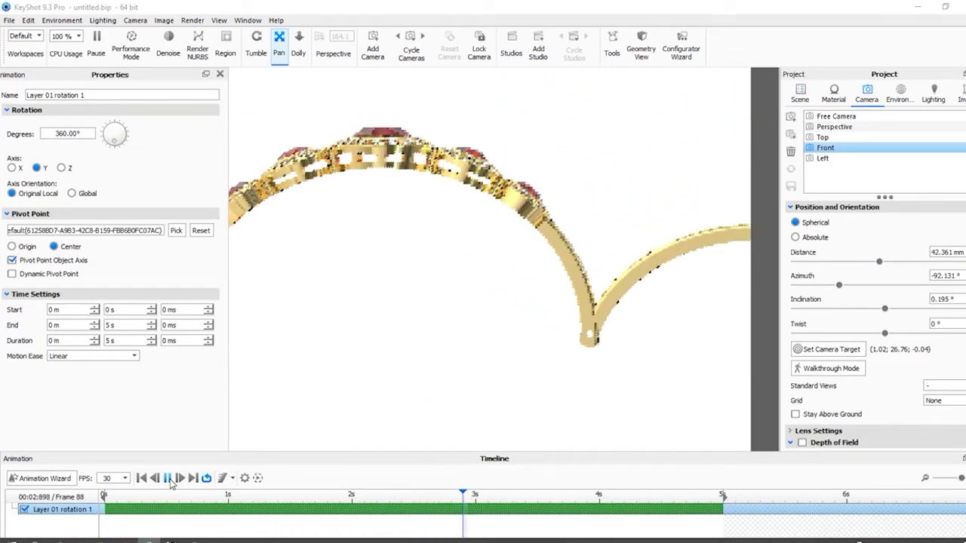
# Stop the playback and set the Layer 01 rotation angle to -60°.
pyautogui.click(170, 480)
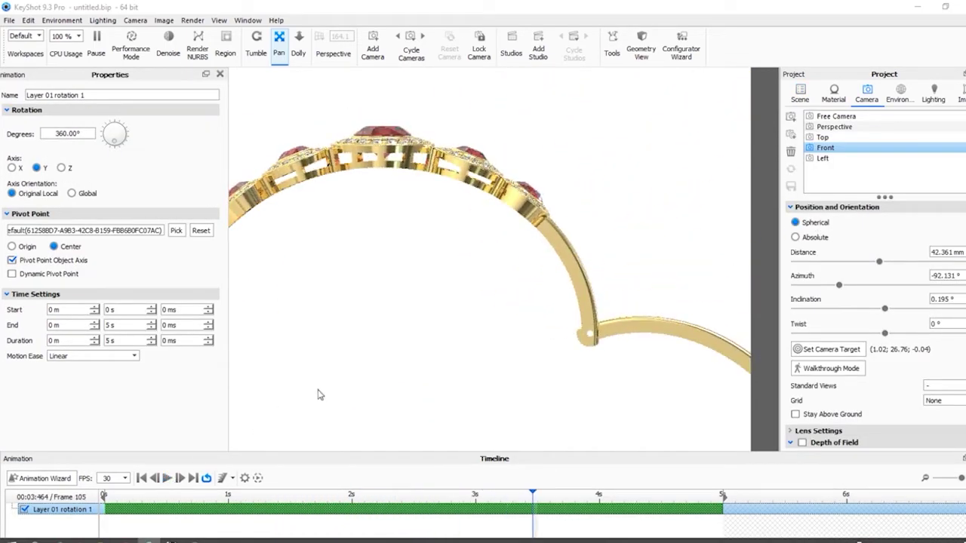
pyautogui.scroll(-6, 567, 274)
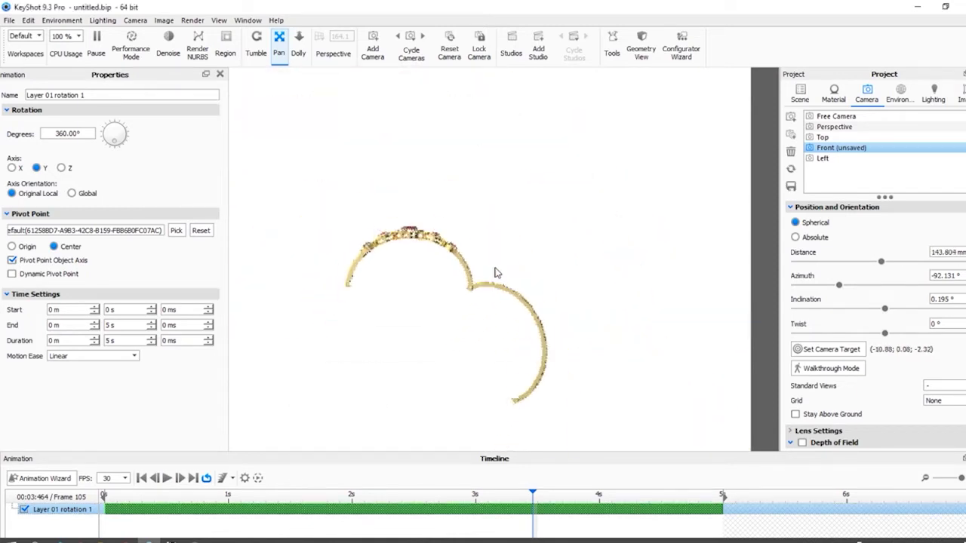
pyautogui.scroll(1, 496, 273)
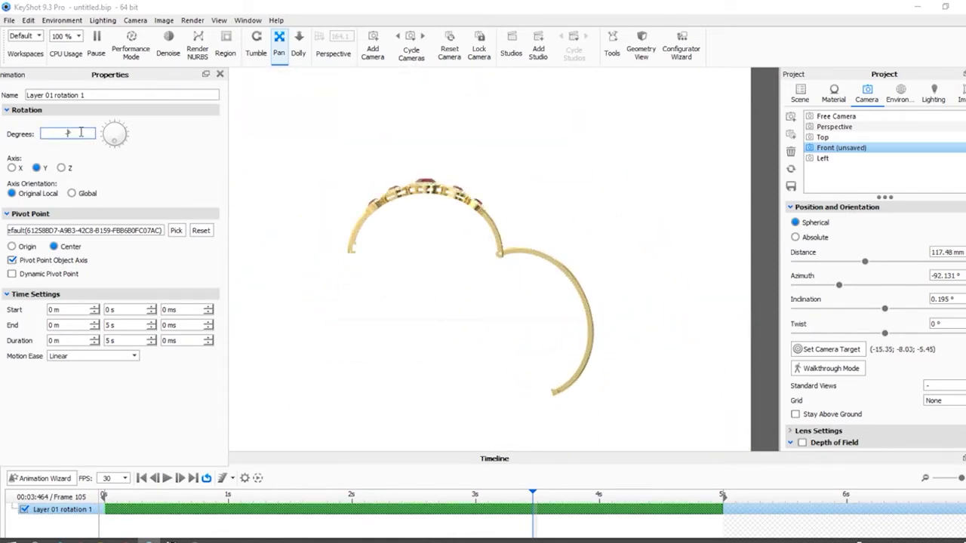
pyautogui.press('Return')
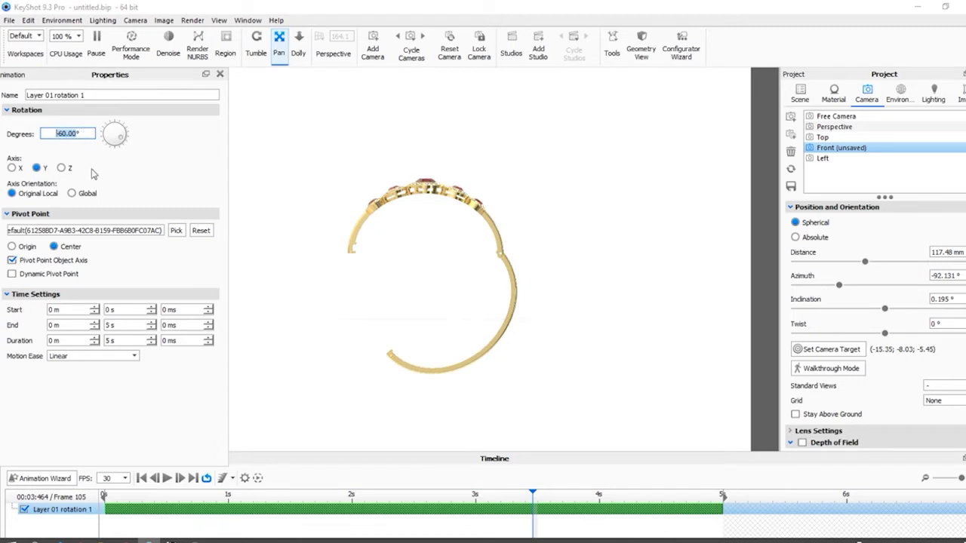
# Preview the opening movement of the bracelet and set the Layer 01 rotation angle to -45°.
pyautogui.click(167, 481)
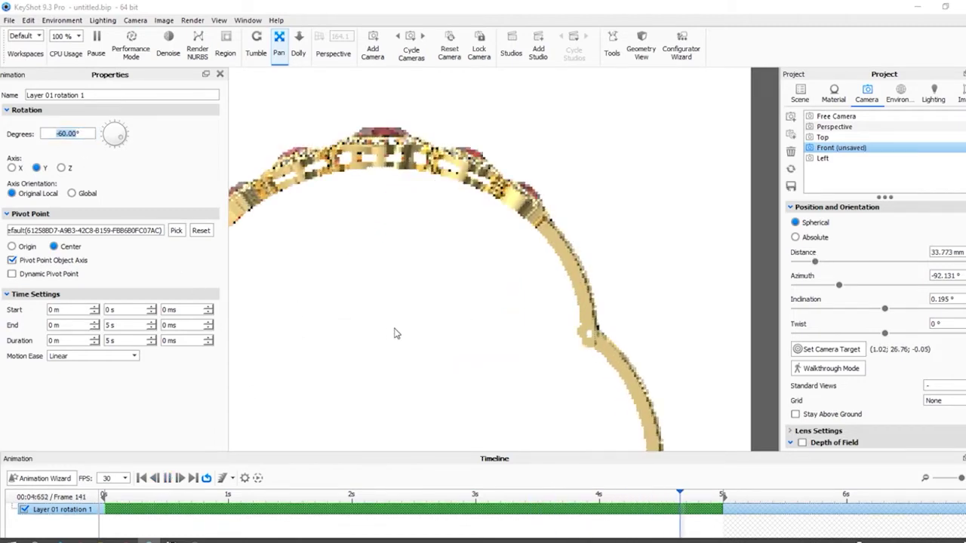
pyautogui.scroll(-3, 430, 317)
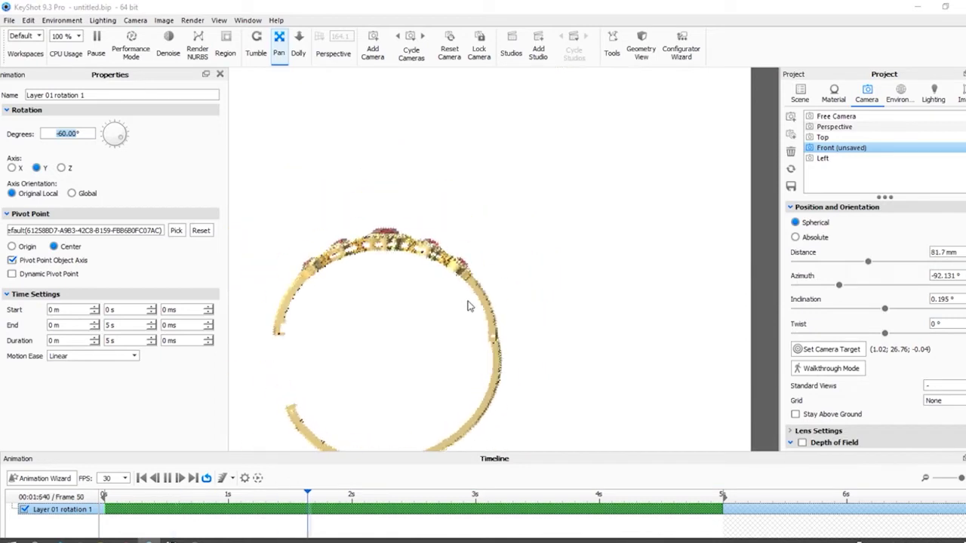
pyautogui.scroll(-2, 471, 306)
pyautogui.moveTo(471, 307); pyautogui.dragTo(519, 205)
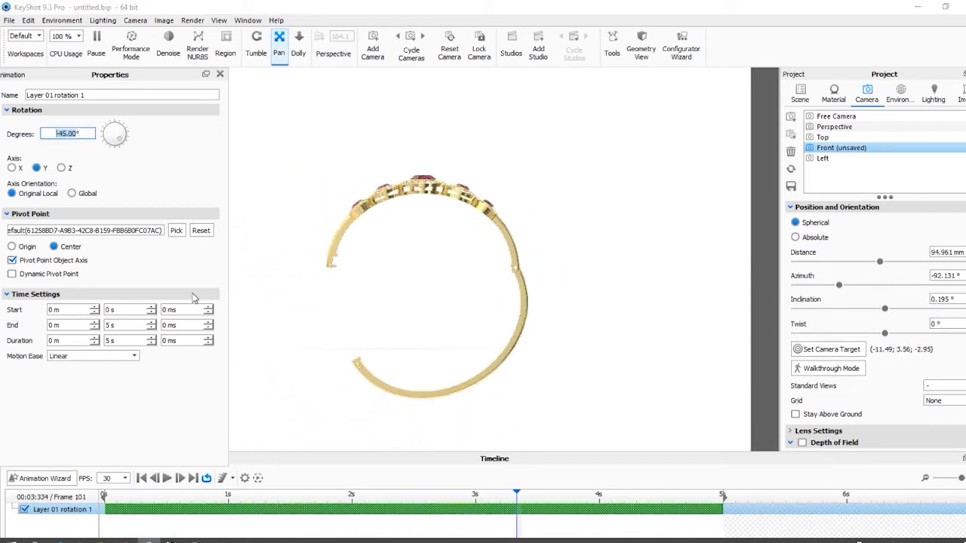
# Play the Layer 01 rotation and scrub through the timeline to examine how the bracelet opens.
pyautogui.click(168, 479)
pyautogui.scroll(-3, 460, 258)
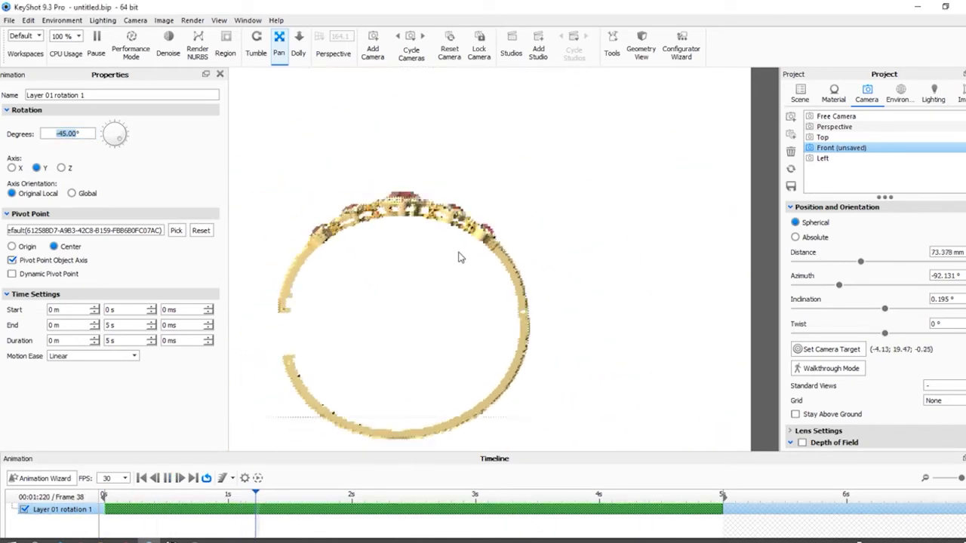
pyautogui.scroll(-1, 458, 253)
pyautogui.moveTo(459, 253); pyautogui.dragTo(477, 219)
pyautogui.moveTo(454, 264); pyautogui.dragTo(490, 247)
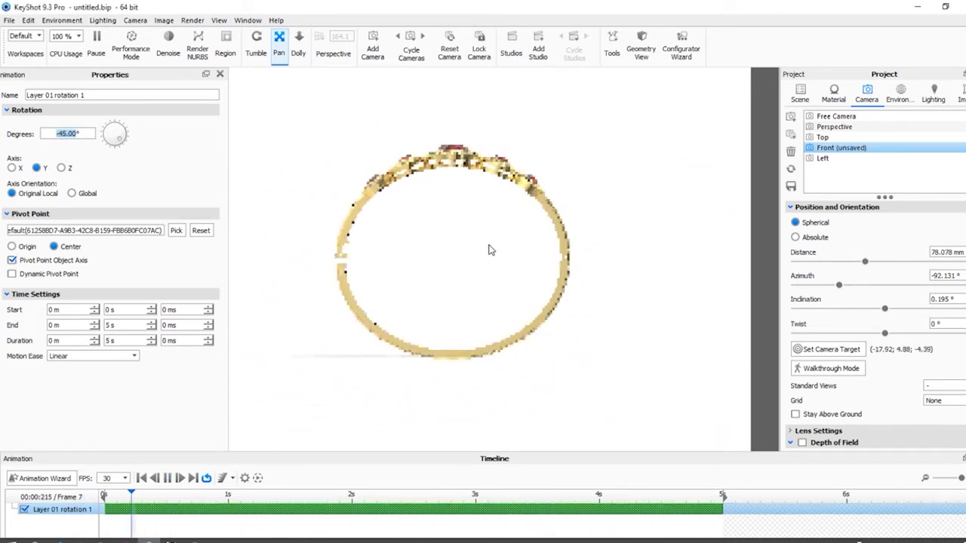
pyautogui.click(383, 498)
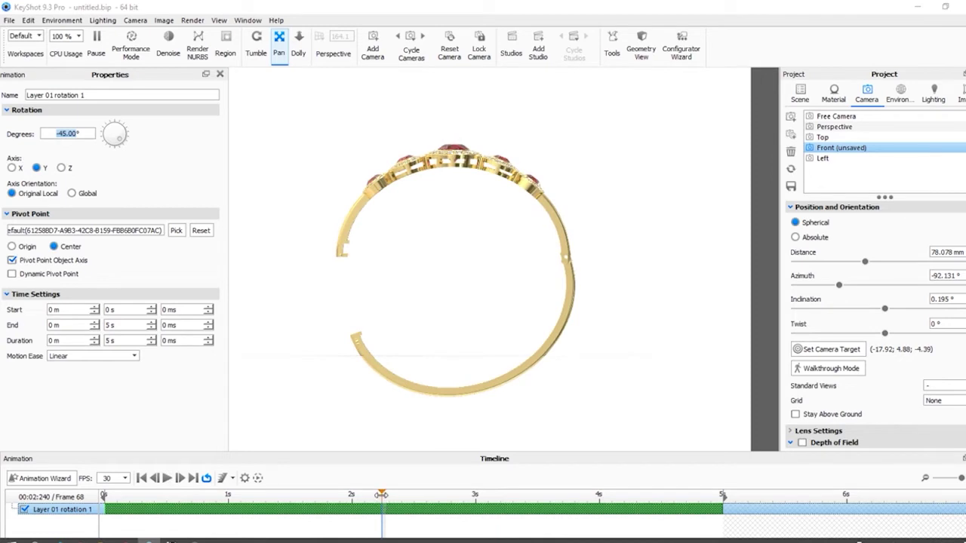
pyautogui.moveTo(382, 496); pyautogui.dragTo(513, 496)
# Mirror the Layer 01 rotation animation so the reverse movement follows it on the timeline.
pyautogui.moveTo(468, 452); pyautogui.dragTo(468, 405)
pyautogui.rightClick(569, 464)
pyautogui.click(604, 325)
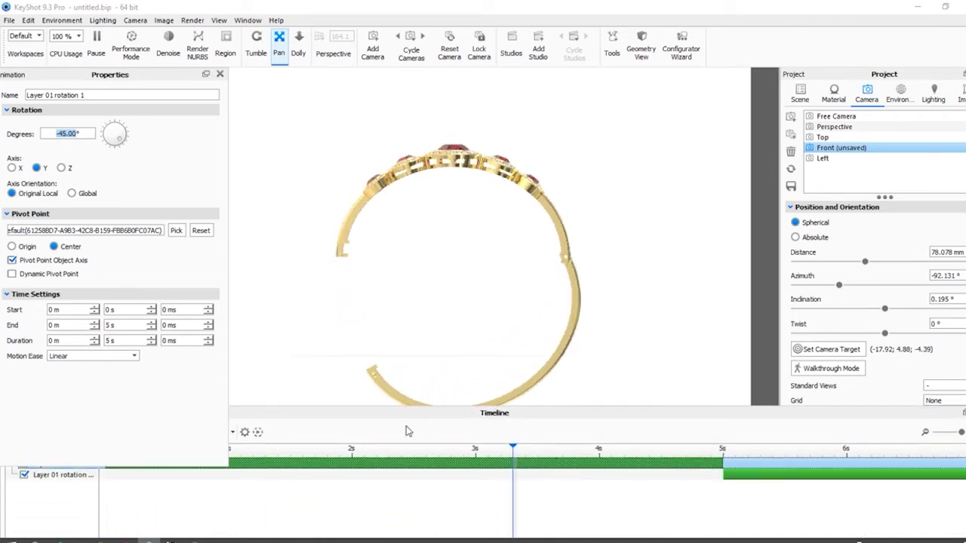
pyautogui.moveTo(381, 407); pyautogui.dragTo(311, 468)
# Play the original and mirrored rotations together to check the bracelet's opening and closing, and stop the playback.
pyautogui.click(169, 494)
pyautogui.scroll(-7, 524, 272)
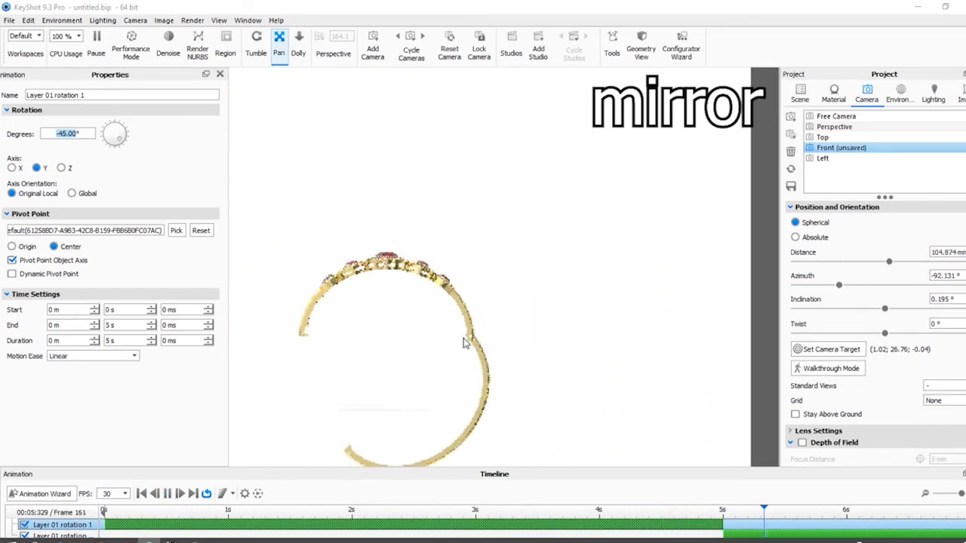
pyautogui.moveTo(396, 409); pyautogui.dragTo(422, 360)
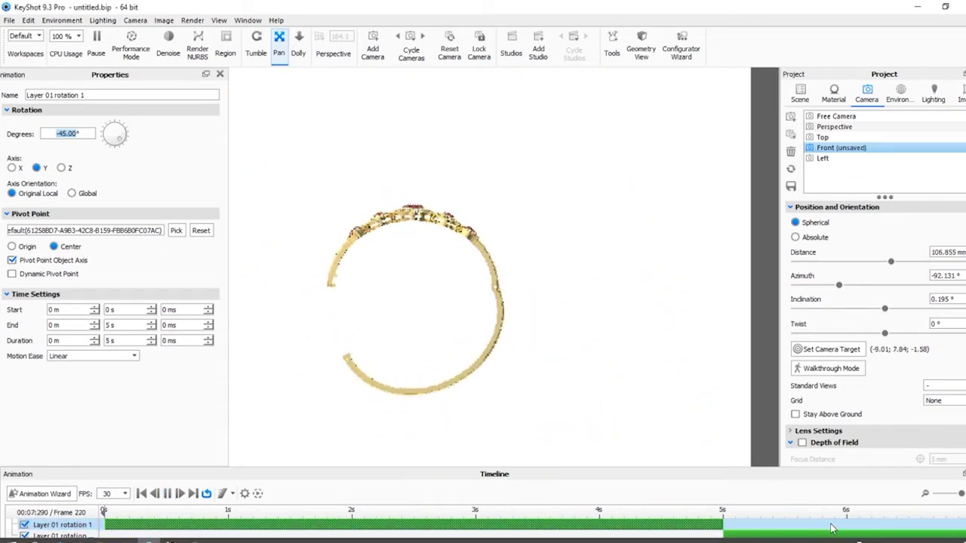
pyautogui.click(167, 494)
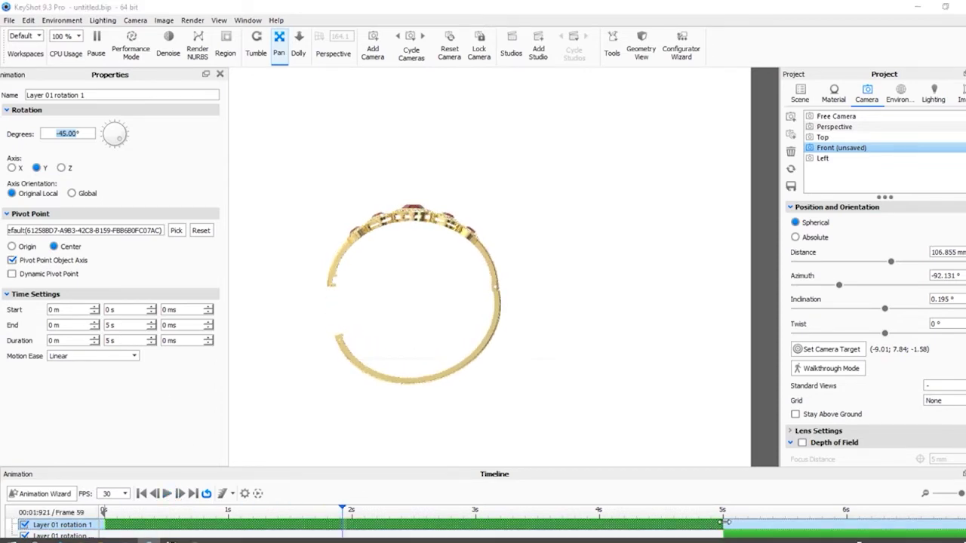
# Shorten the Layer 01 rotation to 3 s and make its mirrored rotation run from 3 s to 6 s.
pyautogui.moveTo(640, 528); pyautogui.dragTo(483, 516)
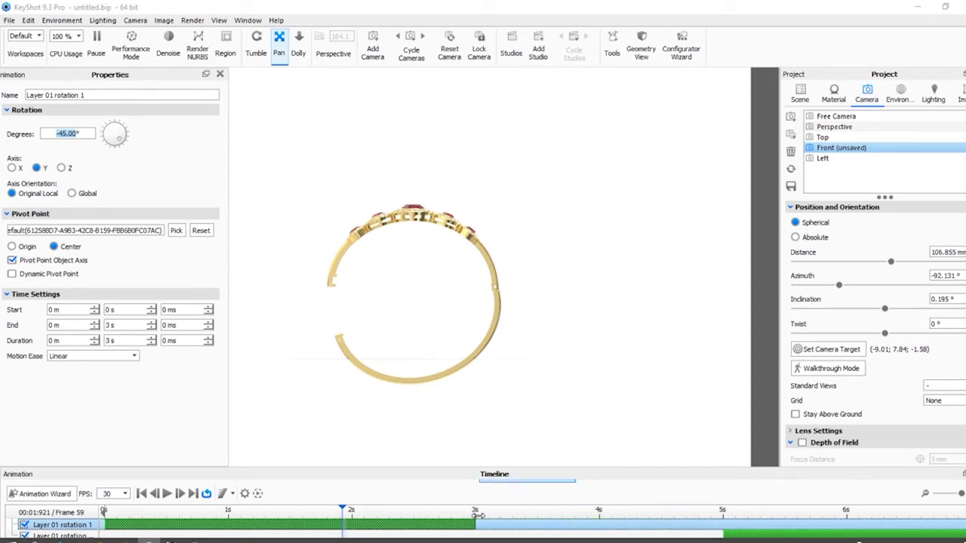
pyautogui.moveTo(774, 534); pyautogui.dragTo(525, 533)
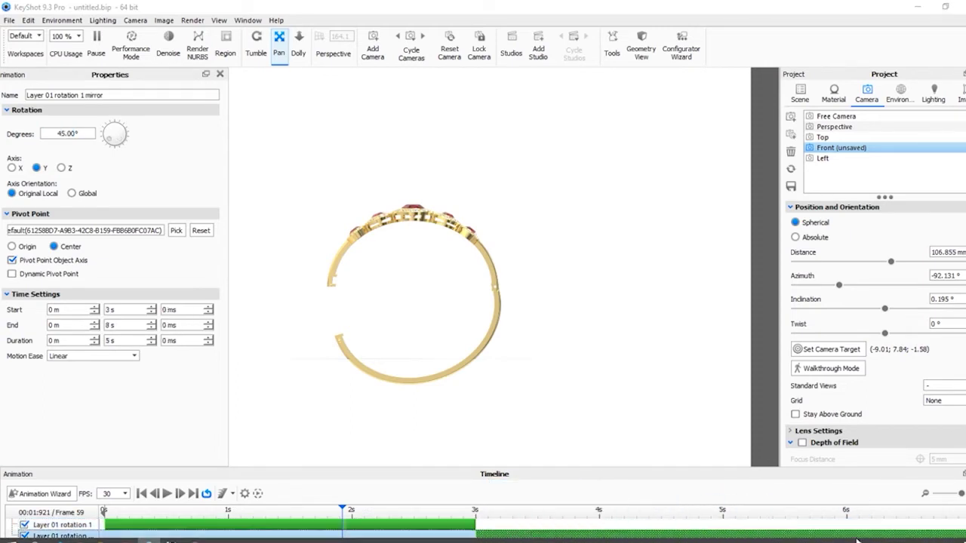
pyautogui.moveTo(777, 466); pyautogui.dragTo(677, 330)
pyautogui.click(925, 345)
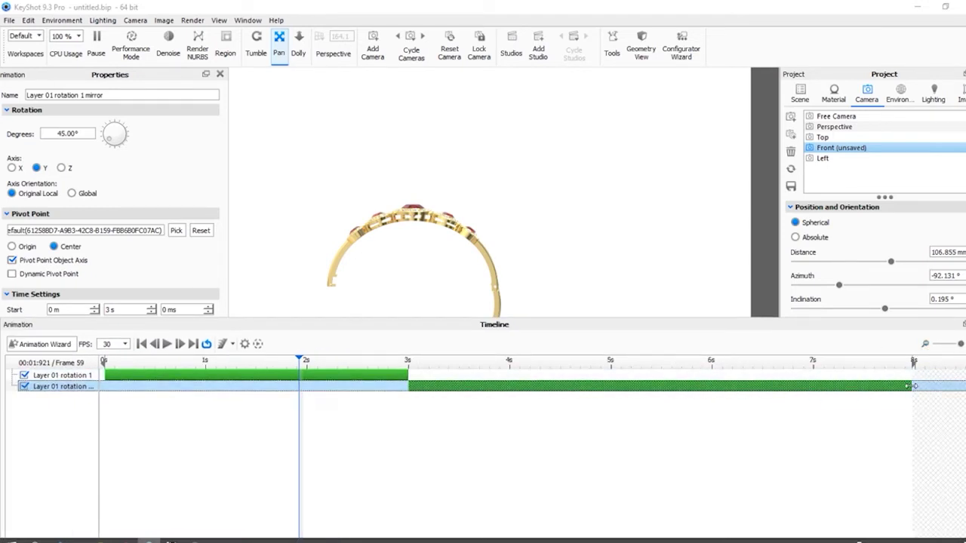
pyautogui.moveTo(913, 386); pyautogui.dragTo(719, 380)
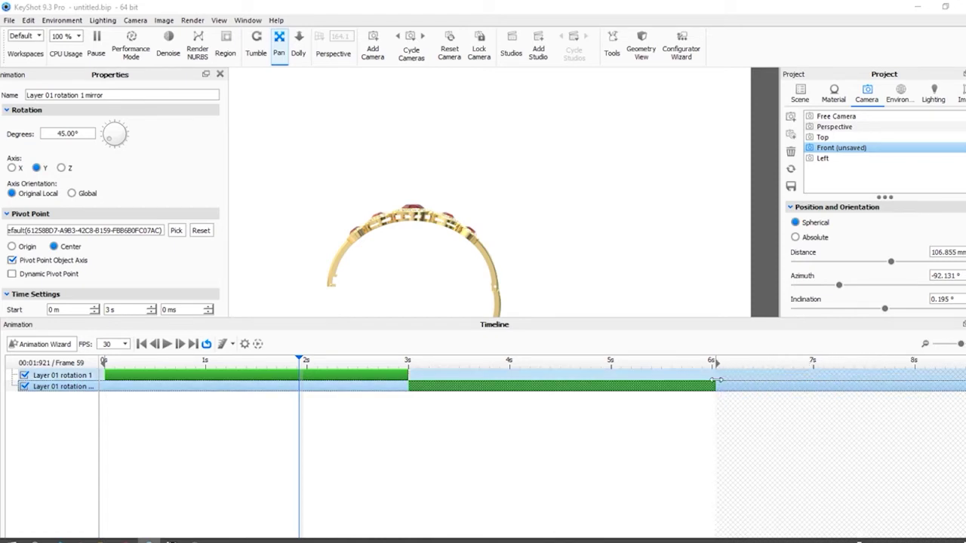
# Reframe the whole bracelet and save the view to the Front camera, and play the shortened opening and closing animation.
pyautogui.moveTo(526, 319); pyautogui.dragTo(524, 399)
pyautogui.scroll(-1, 599, 267)
pyautogui.moveTo(599, 267); pyautogui.dragTo(624, 242, button='middle')
pyautogui.moveTo(402, 246); pyautogui.dragTo(424, 243, button='middle')
pyautogui.scroll(1, 424, 245)
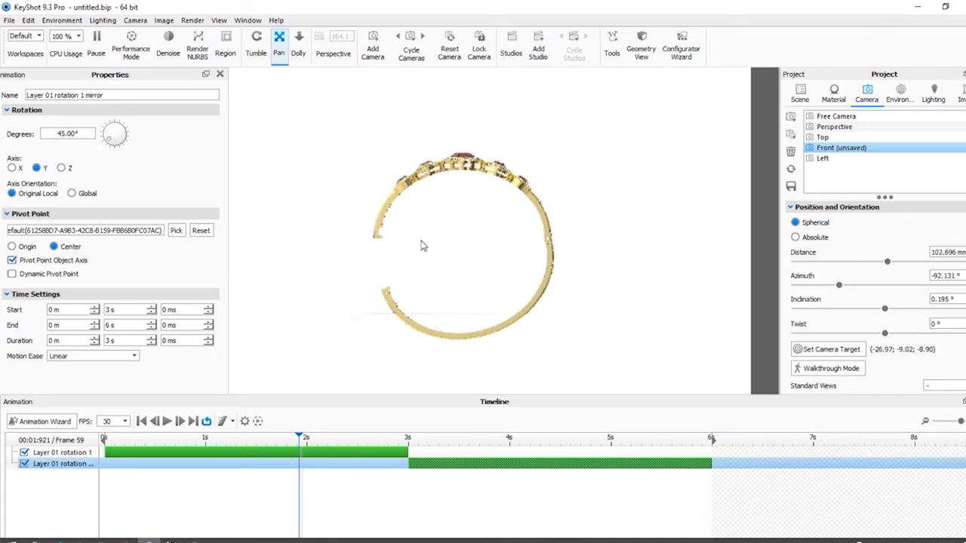
pyautogui.click(792, 186)
pyautogui.click(167, 423)
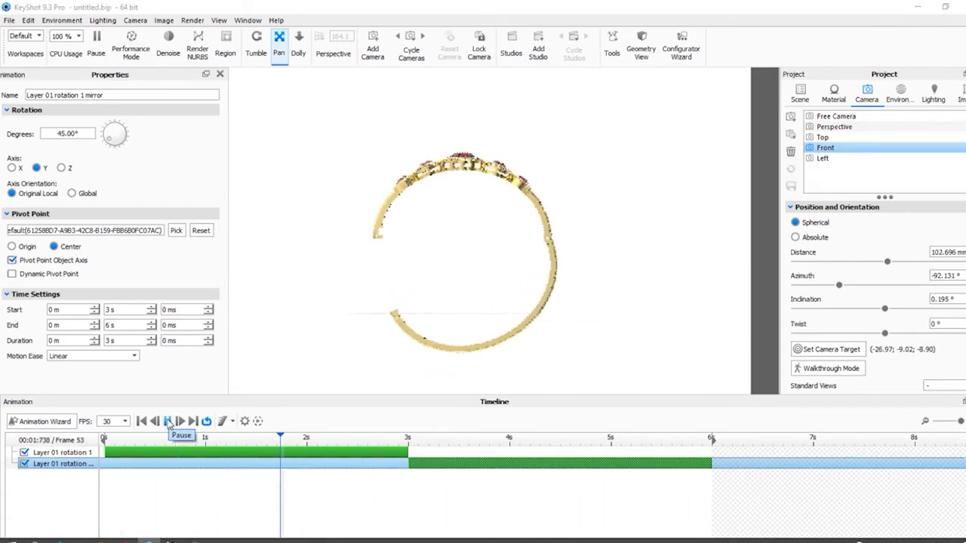
pyautogui.click(167, 422)
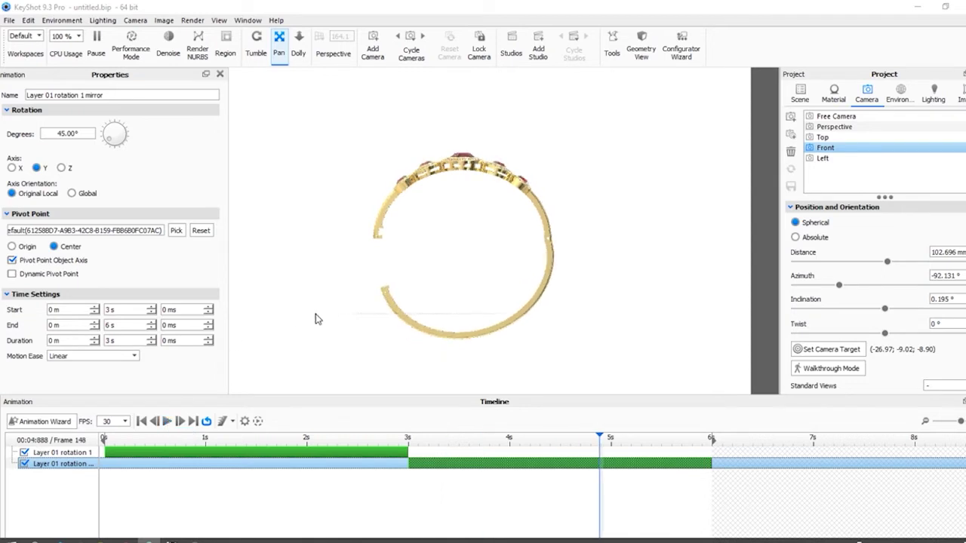
# Turn off ground shadows in the ground settings of the Dosch-Stairwell_2k environment.
pyautogui.click(900, 90)
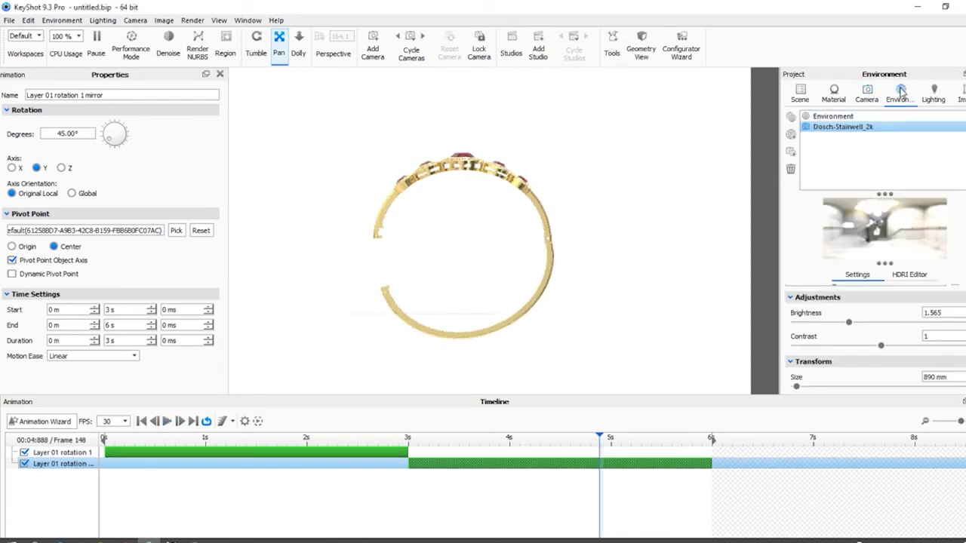
pyautogui.moveTo(804, 395); pyautogui.dragTo(826, 515)
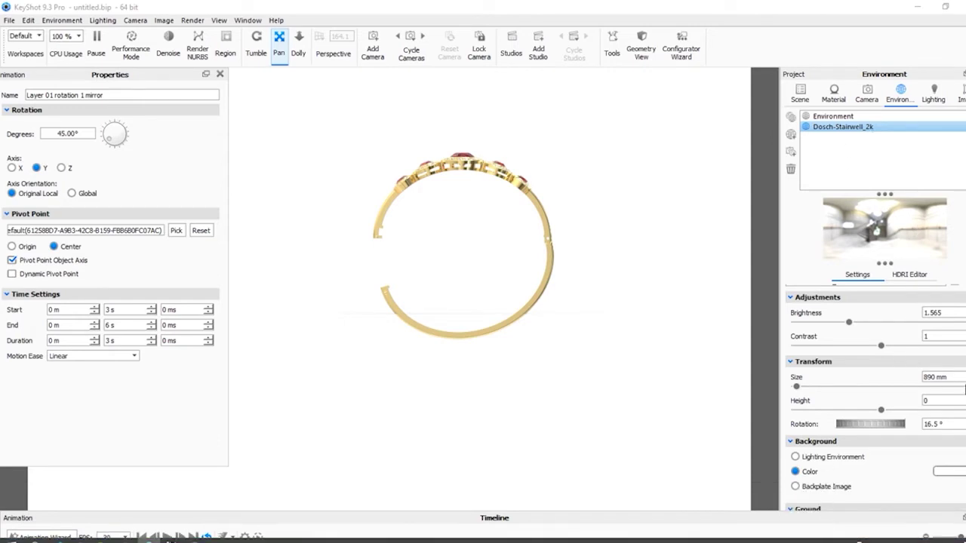
pyautogui.click(911, 275)
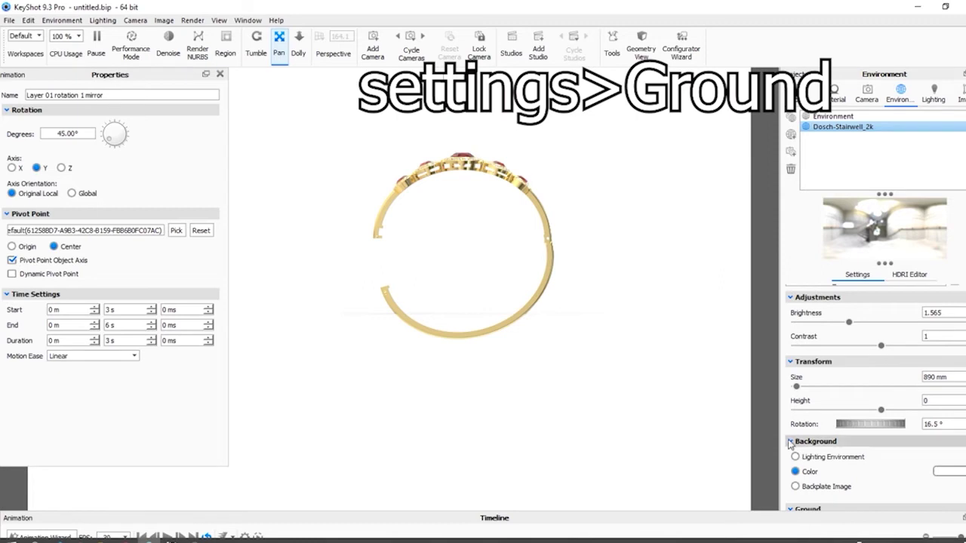
pyautogui.click(790, 443)
pyautogui.click(791, 372)
pyautogui.click(795, 412)
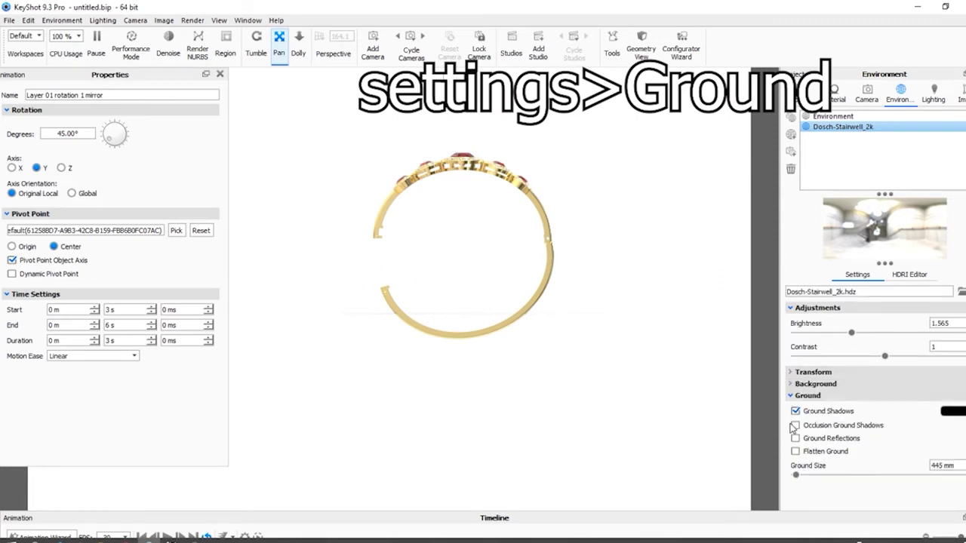
pyautogui.click(549, 518)
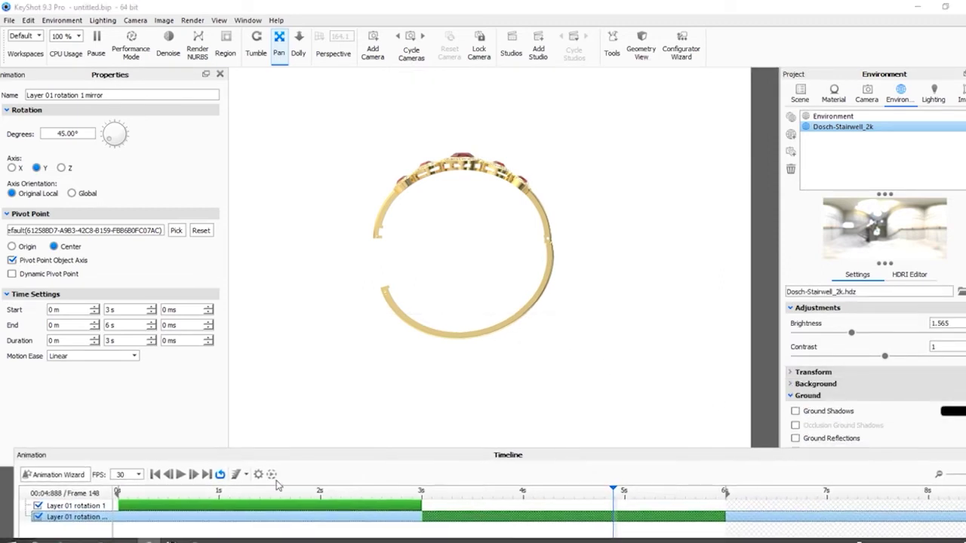
# Play the animation to check it without ground shadows, and place the playhead at 6 s.
pyautogui.click(182, 474)
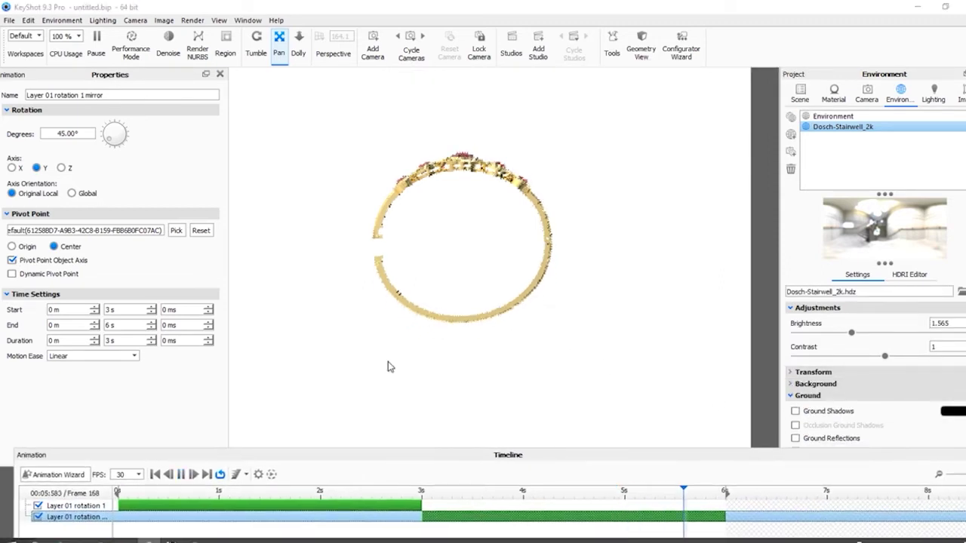
pyautogui.click(182, 474)
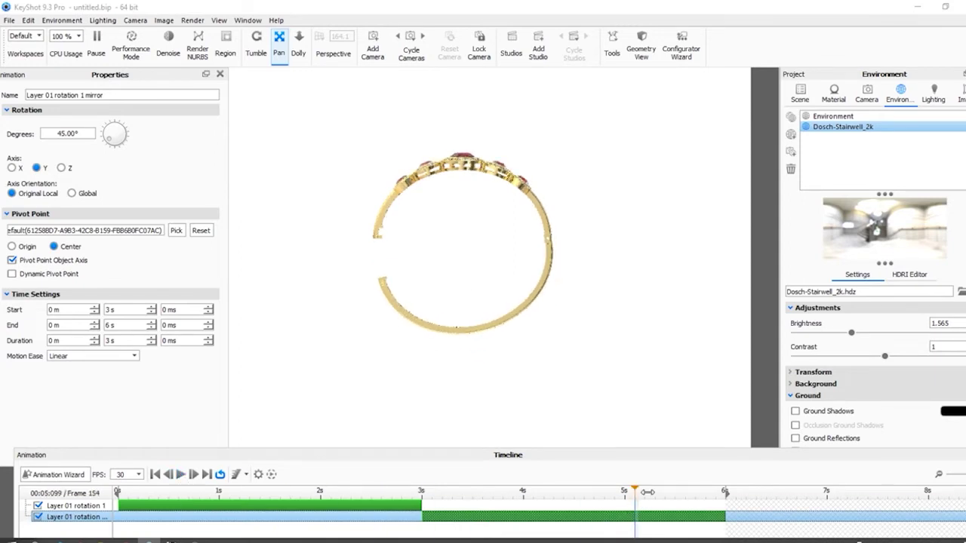
pyautogui.moveTo(648, 492); pyautogui.dragTo(726, 489)
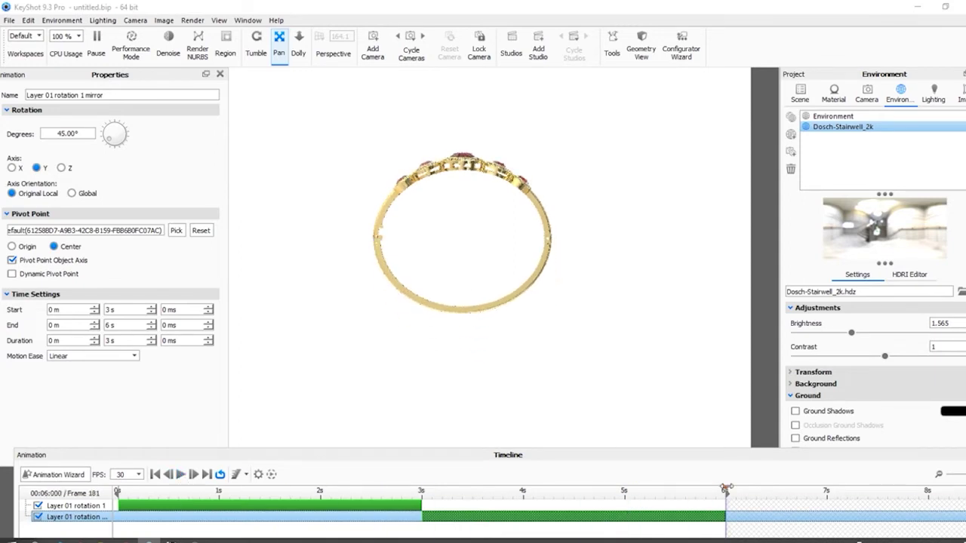
# Start a new animation, preview the model animation types, and choose Rotation.
pyautogui.click(54, 474)
pyautogui.moveTo(454, 95); pyautogui.dragTo(173, 97)
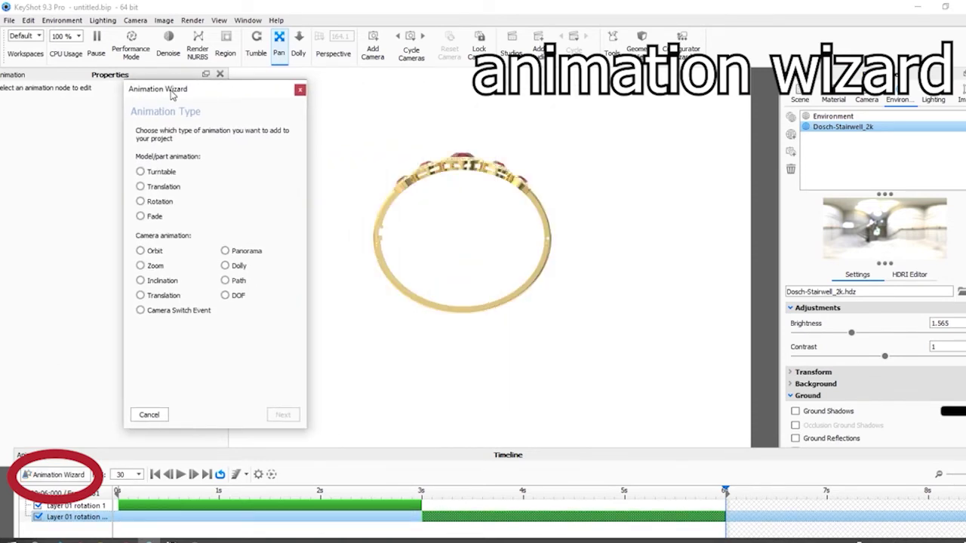
pyautogui.click(157, 170)
pyautogui.click(155, 187)
pyautogui.click(157, 202)
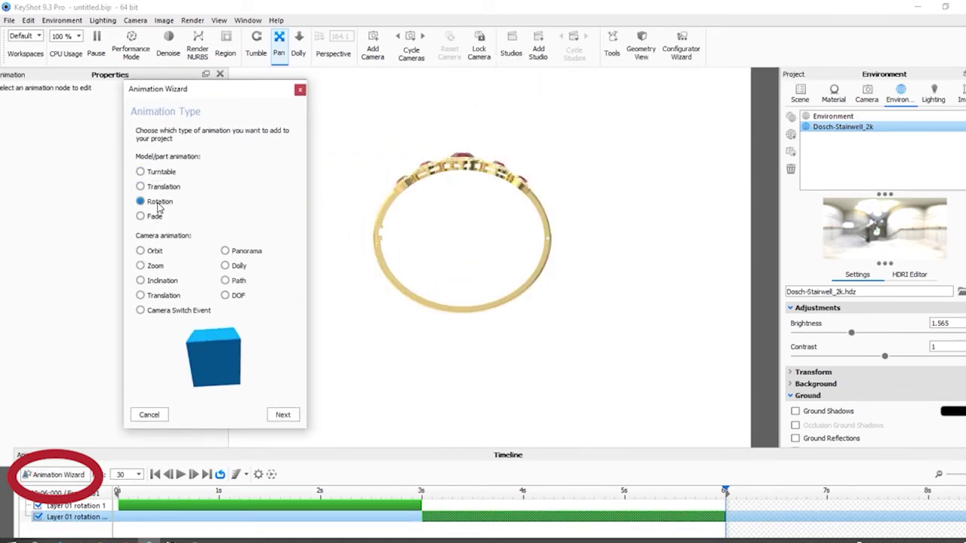
pyautogui.click(155, 217)
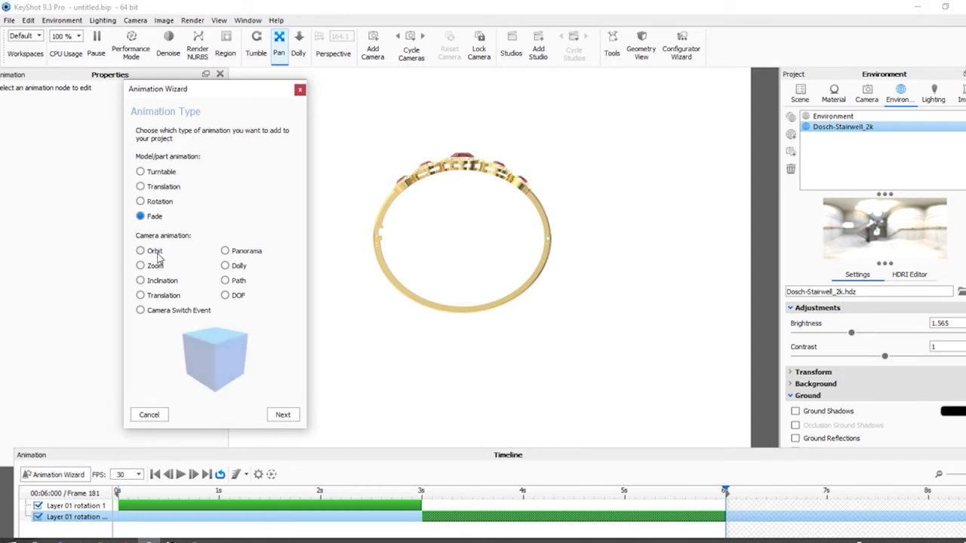
pyautogui.click(160, 204)
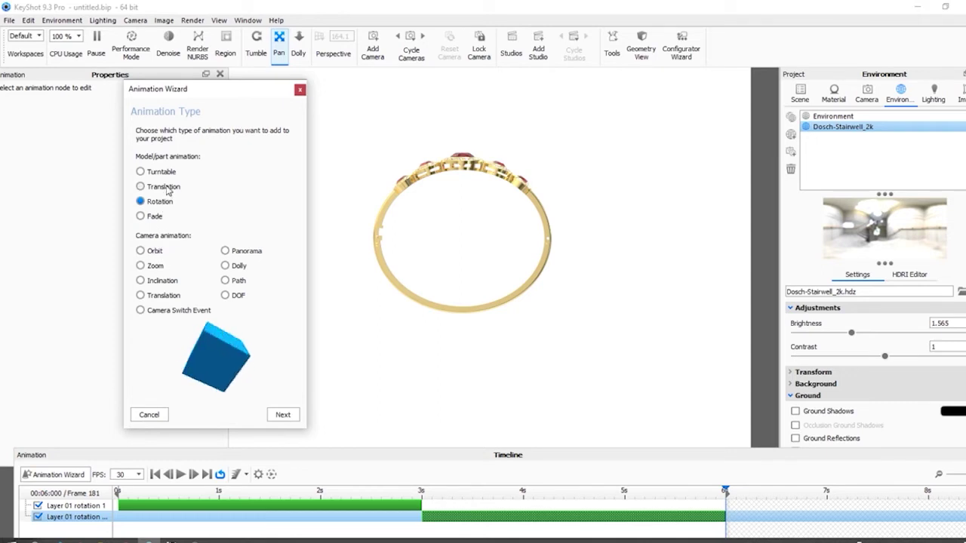
# Apply a 90° rotation about the global X axis to the brac001 model from 6 s to 7 s, and preview it.
pyautogui.click(283, 415)
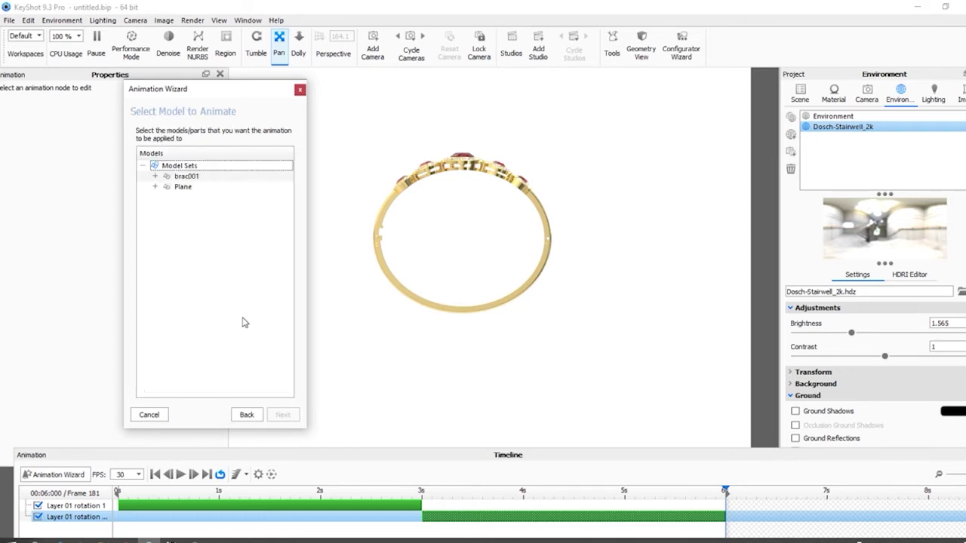
pyautogui.click(186, 177)
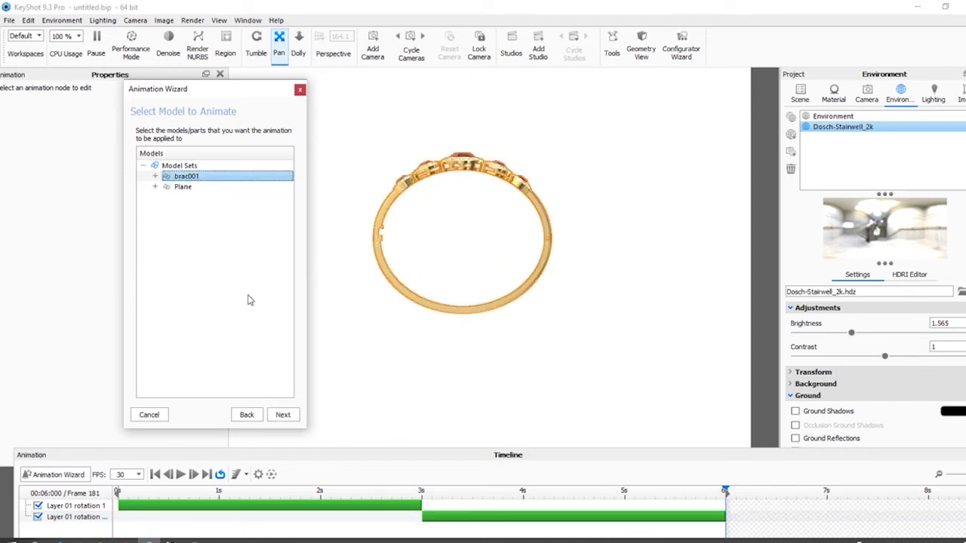
pyautogui.click(282, 415)
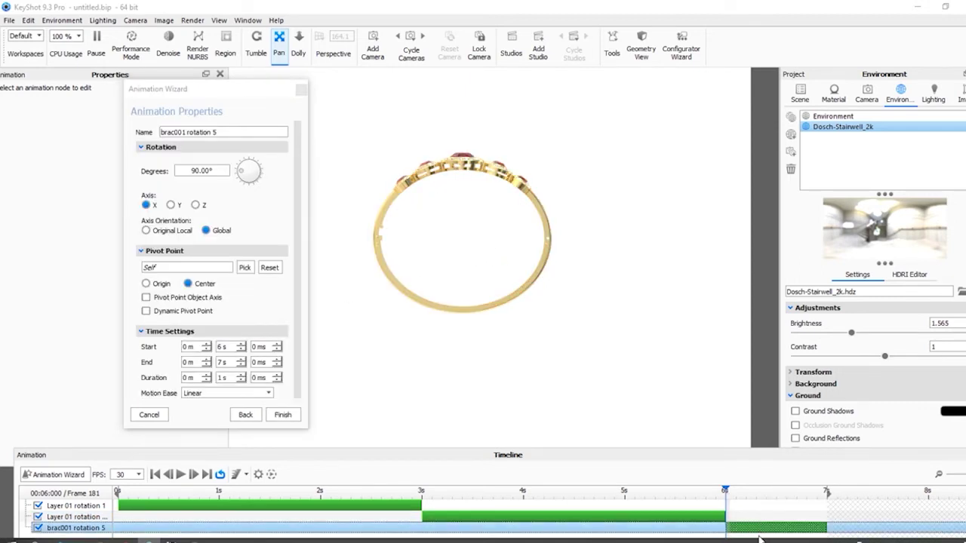
pyautogui.moveTo(246, 89); pyautogui.dragTo(174, 75)
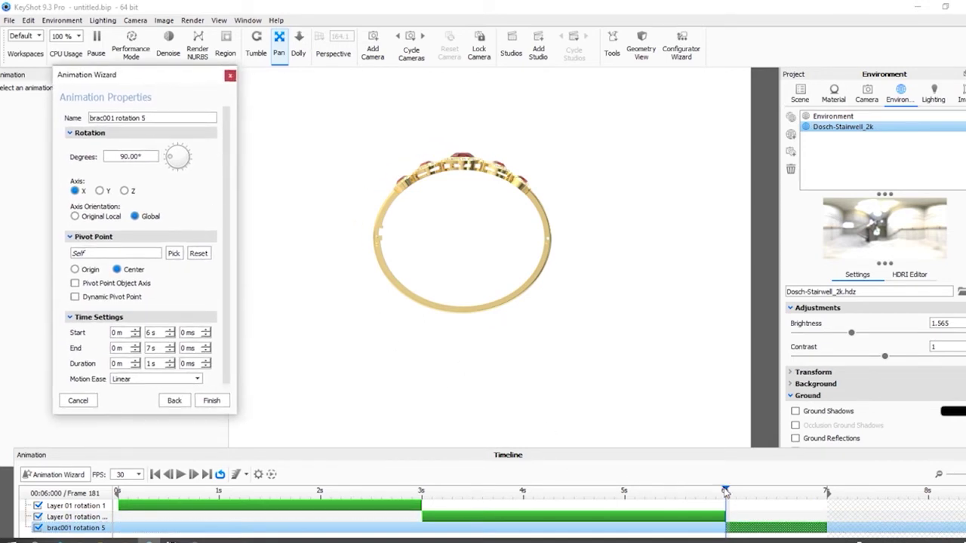
pyautogui.moveTo(725, 492); pyautogui.dragTo(626, 519)
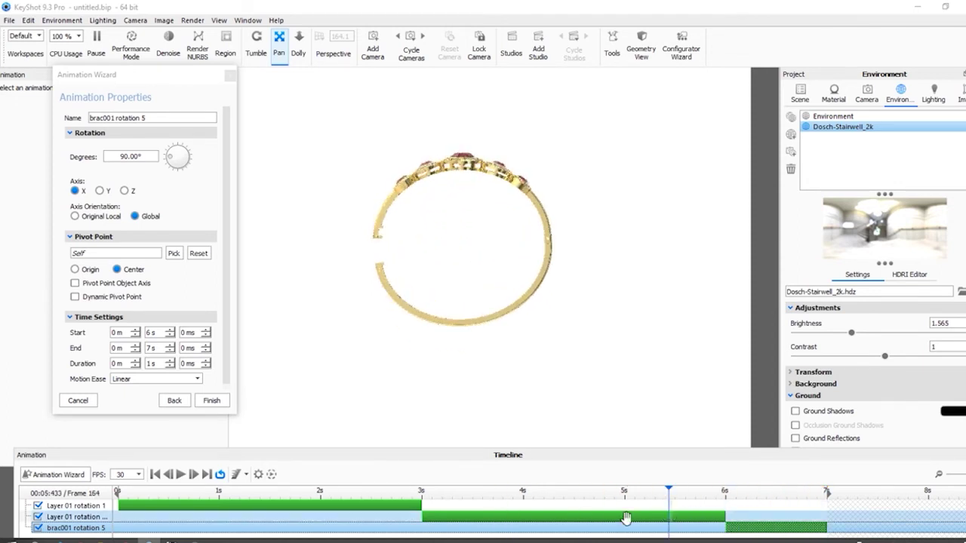
pyautogui.click(183, 477)
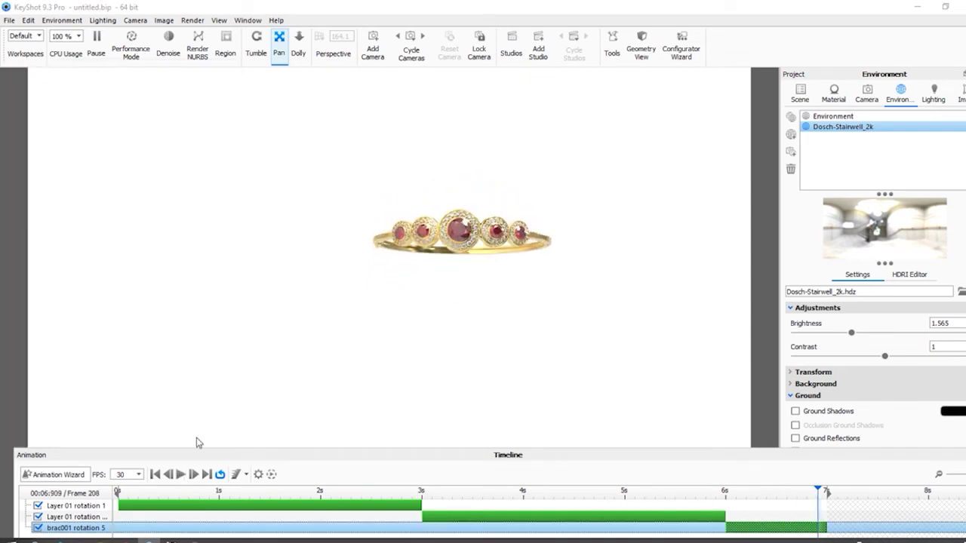
# Start a Turntable animation for the brac001 model with a 360° clockwise rotation.
pyautogui.click(57, 474)
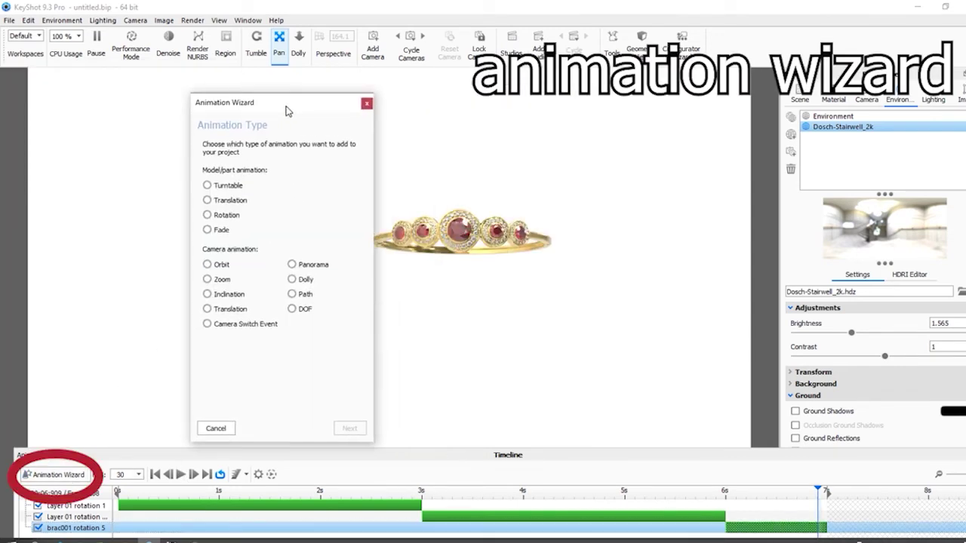
pyautogui.click(186, 222)
pyautogui.click(189, 192)
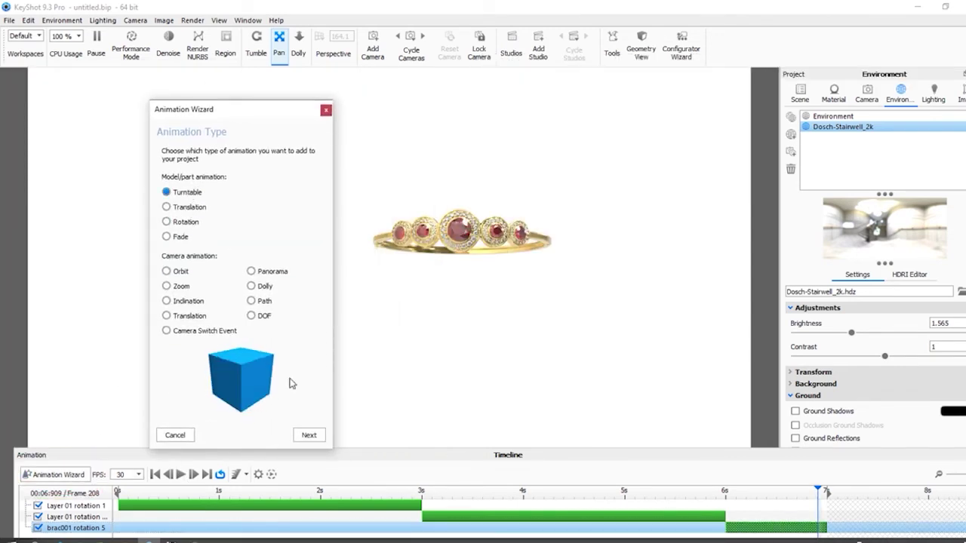
pyautogui.click(309, 435)
pyautogui.click(309, 435)
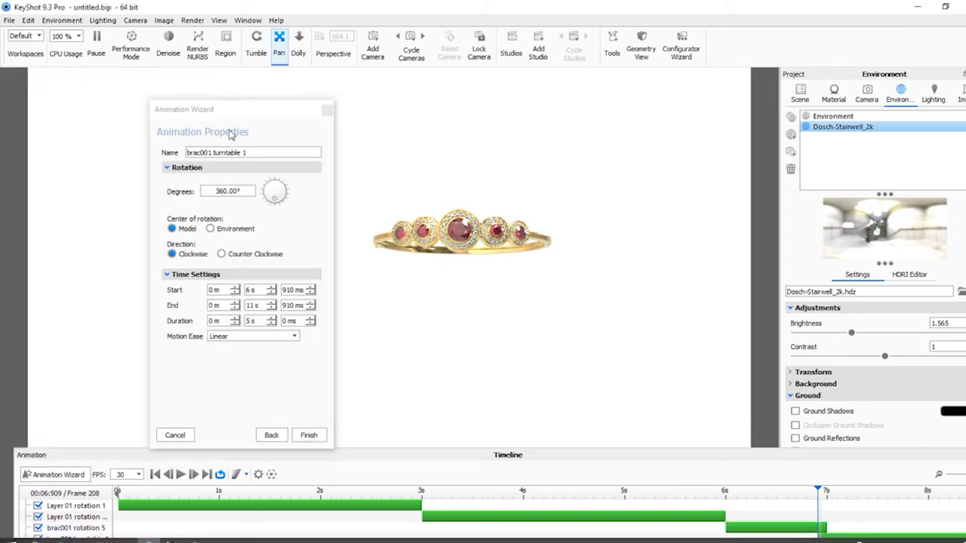
# Set the brac001 turntable's duration to 3 s and finish adding the animation.
pyautogui.click(245, 321)
pyautogui.click(254, 304)
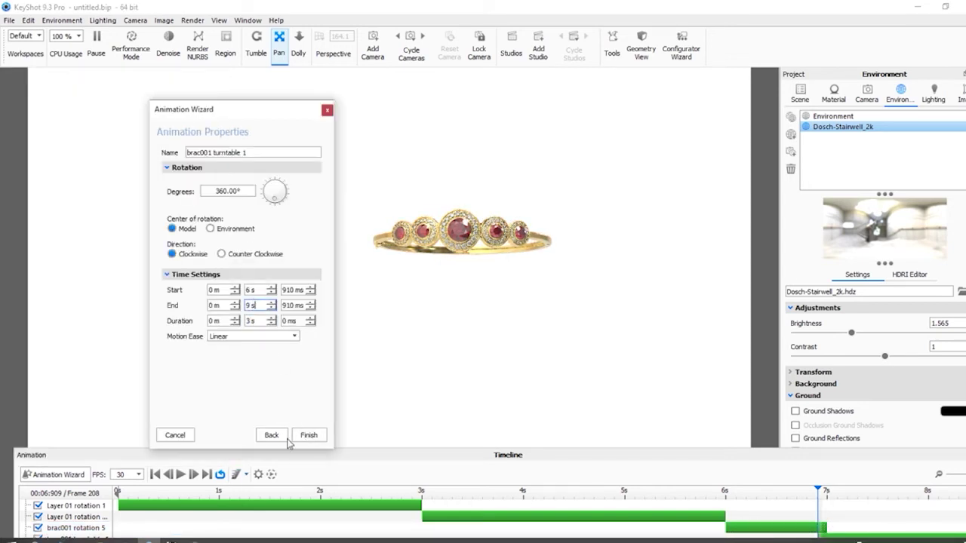
pyautogui.click(314, 437)
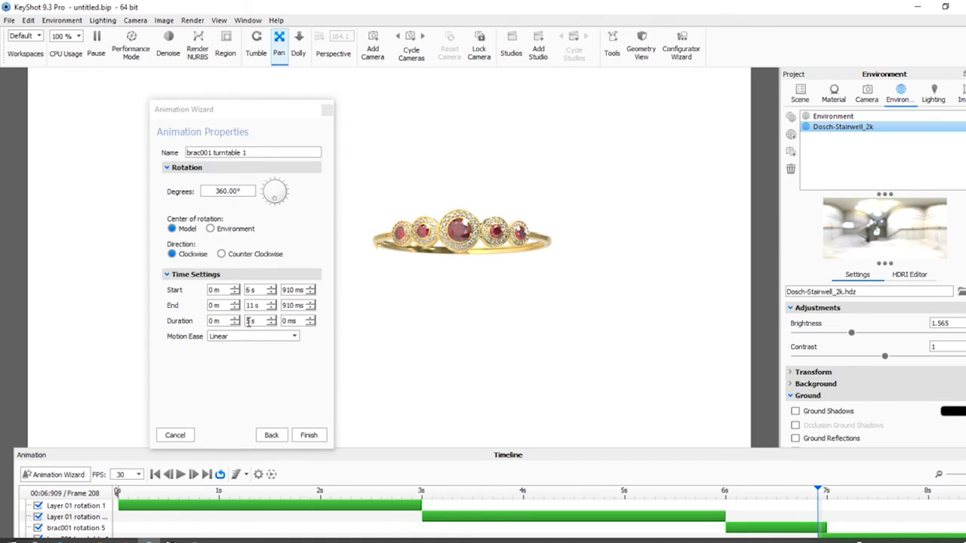
pyautogui.click(248, 321)
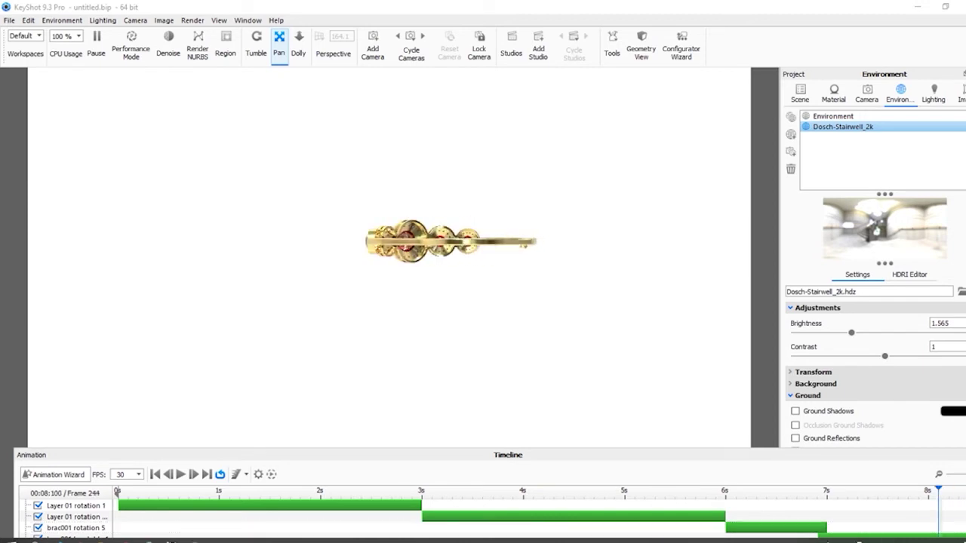
# Examine the brac001 turntable's properties and scrub around 7 s to check how it follows the brac001 rotation.
pyautogui.moveTo(939, 491); pyautogui.dragTo(831, 517)
pyautogui.click(844, 535)
pyautogui.moveTo(748, 453); pyautogui.dragTo(735, 403)
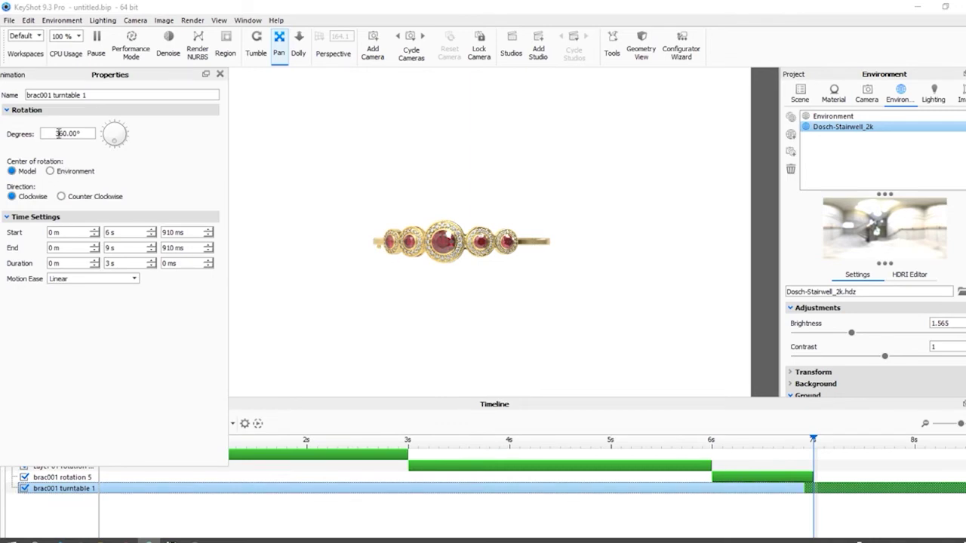
pyautogui.click(12, 111)
pyautogui.click(12, 111)
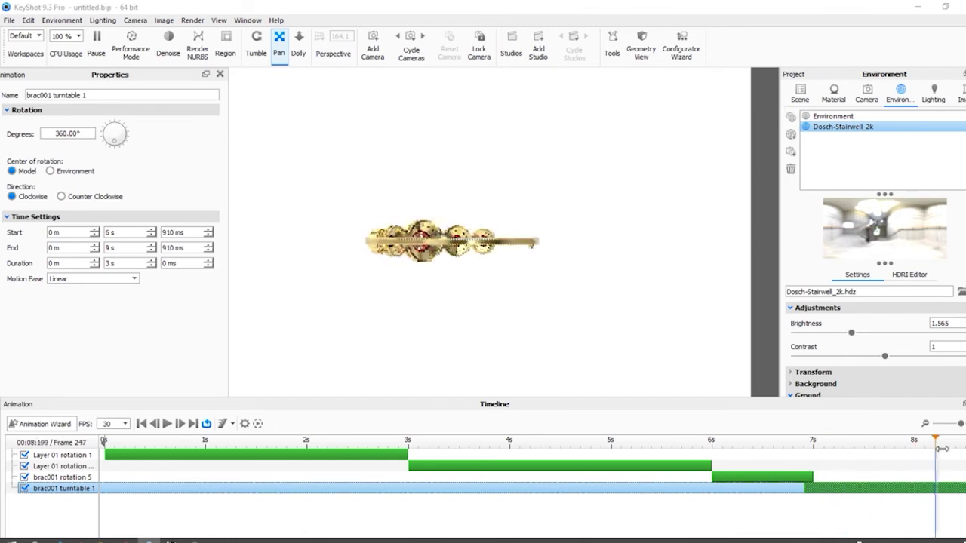
pyautogui.moveTo(808, 468); pyautogui.dragTo(820, 520)
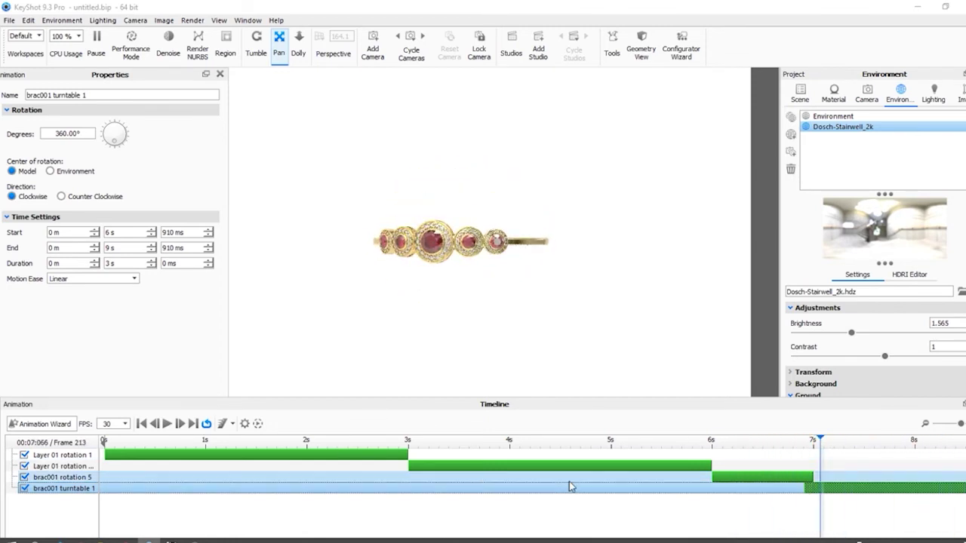
pyautogui.moveTo(961, 425); pyautogui.dragTo(956, 425)
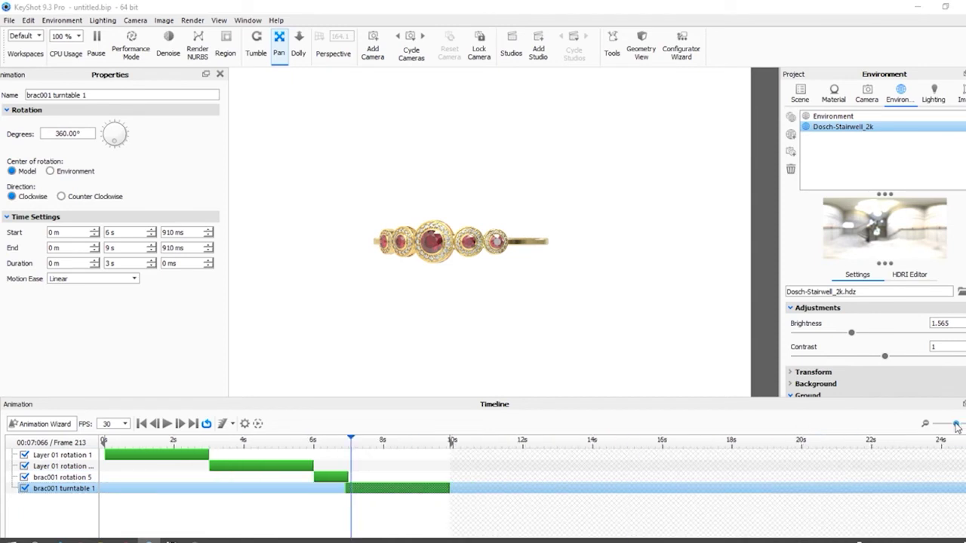
# Shorten the brac001 turntable to 1 s 123 ms, then mirror it on the timeline and preview the motion.
pyautogui.moveTo(956, 425); pyautogui.dragTo(957, 425)
pyautogui.rightClick(381, 489)
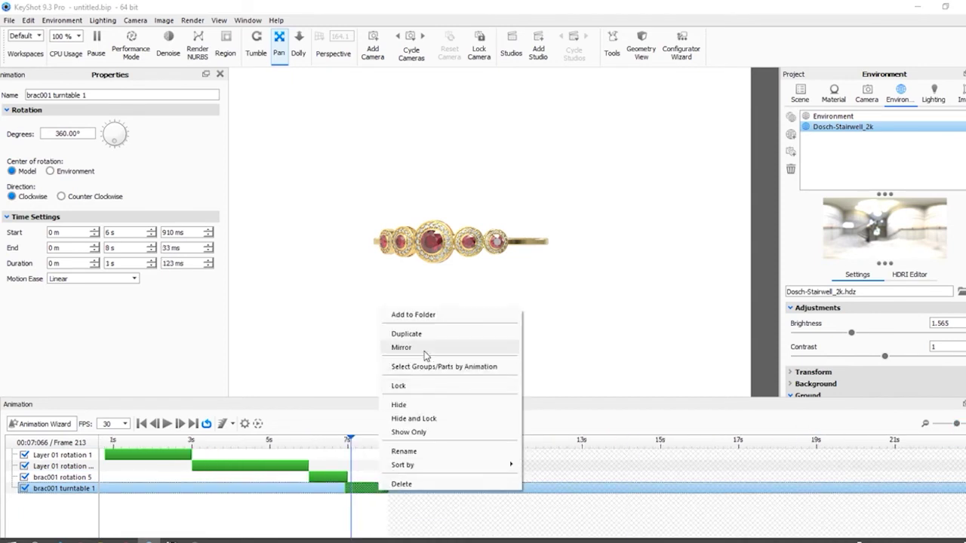
pyautogui.click(401, 348)
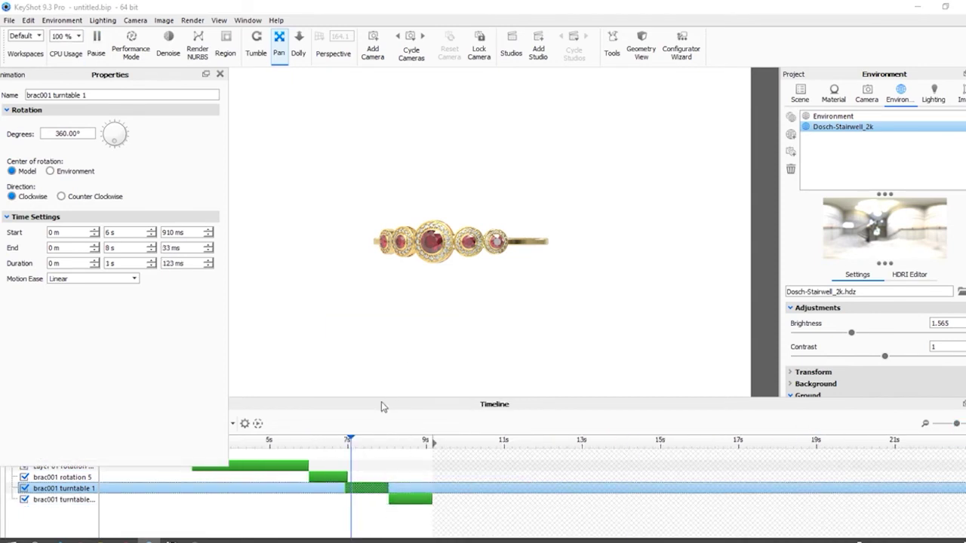
pyautogui.moveTo(351, 440); pyautogui.dragTo(382, 457)
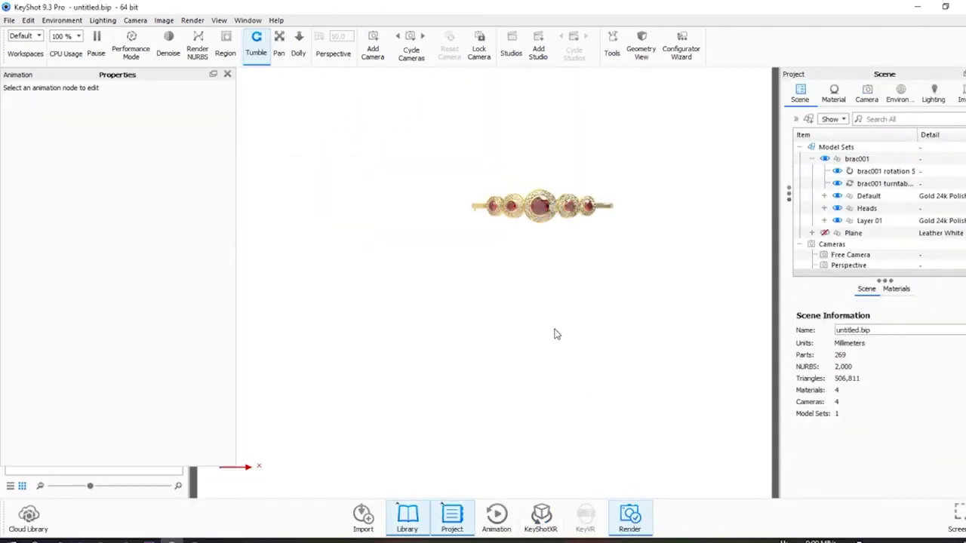
# Set up an animation render of the entire duration at the preset resolution of 1600 x 1200.
pyautogui.hotkey('ctrl', 'p')
pyautogui.click(507, 121)
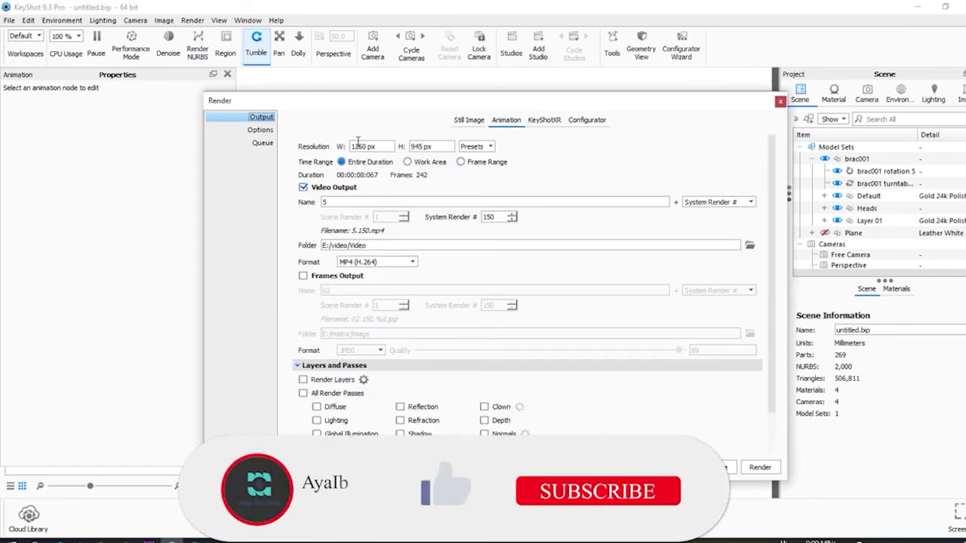
pyautogui.click(488, 149)
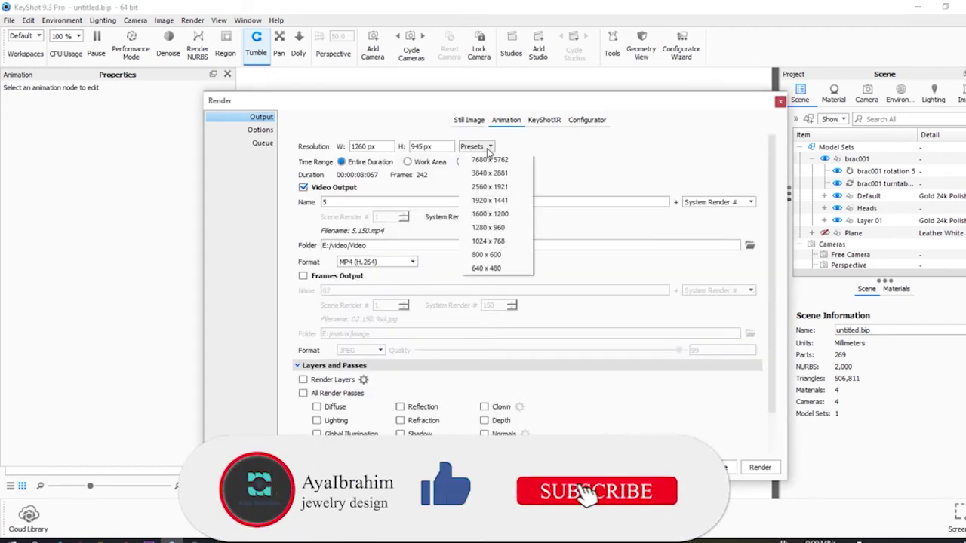
pyautogui.click(486, 214)
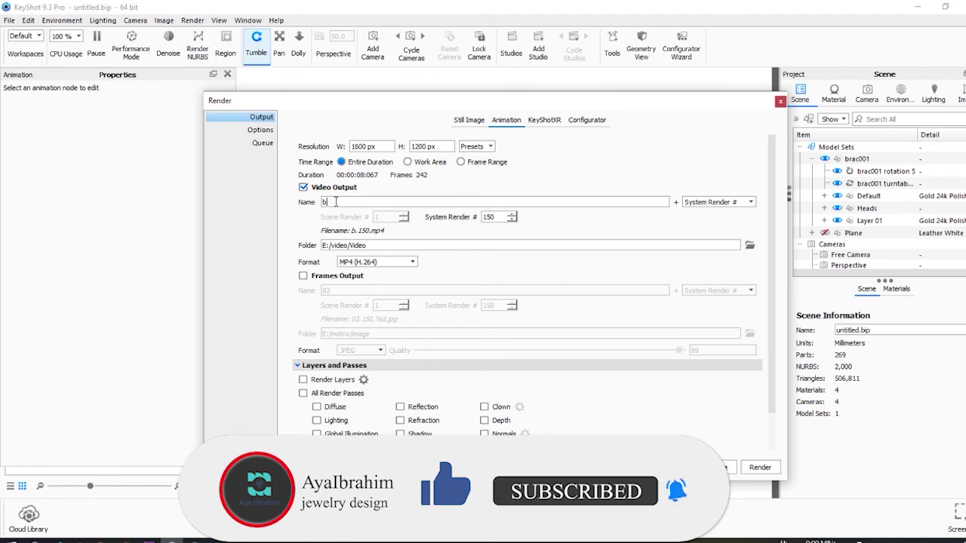
# Name the video output bracelet and choose MP4 (H.264) as its format.
pyautogui.doubleClick(336, 202)
pyautogui.write('bracelet')
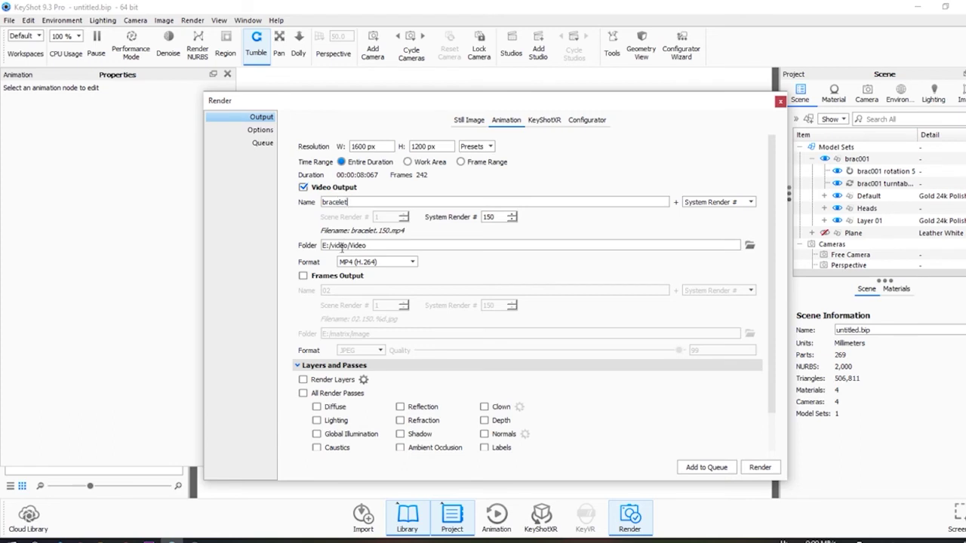
pyautogui.click(365, 263)
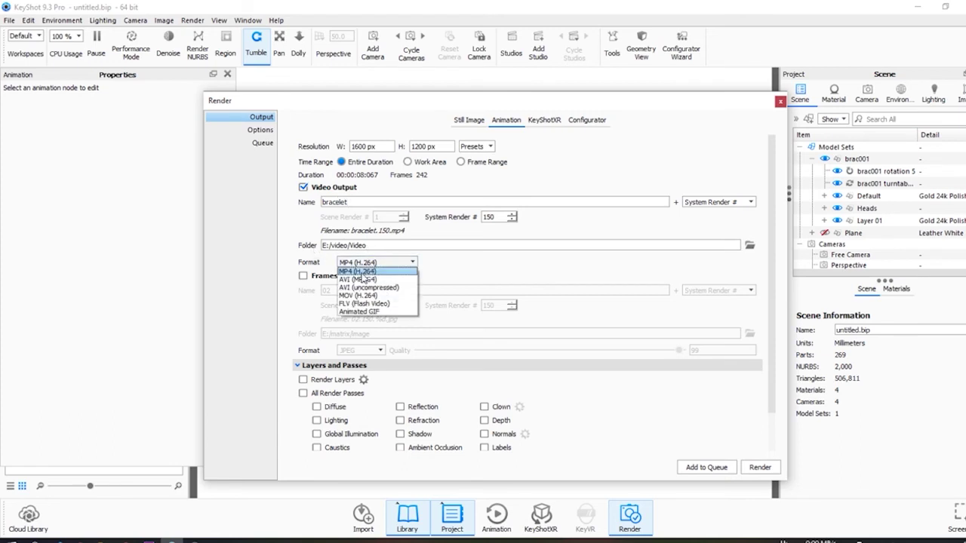
pyautogui.click(363, 271)
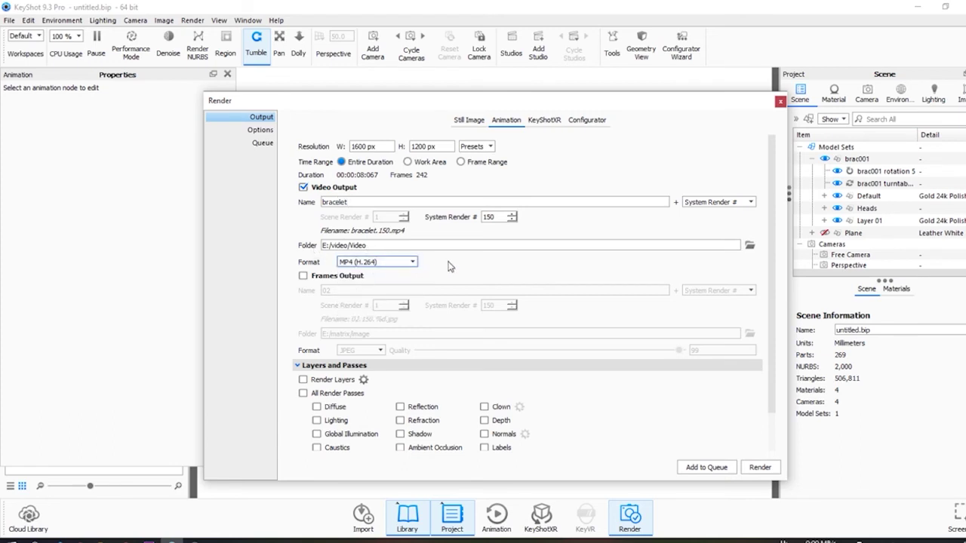
# Enable real-time CPU usage in the render options and start rendering the bracelet animation.
pyautogui.click(256, 130)
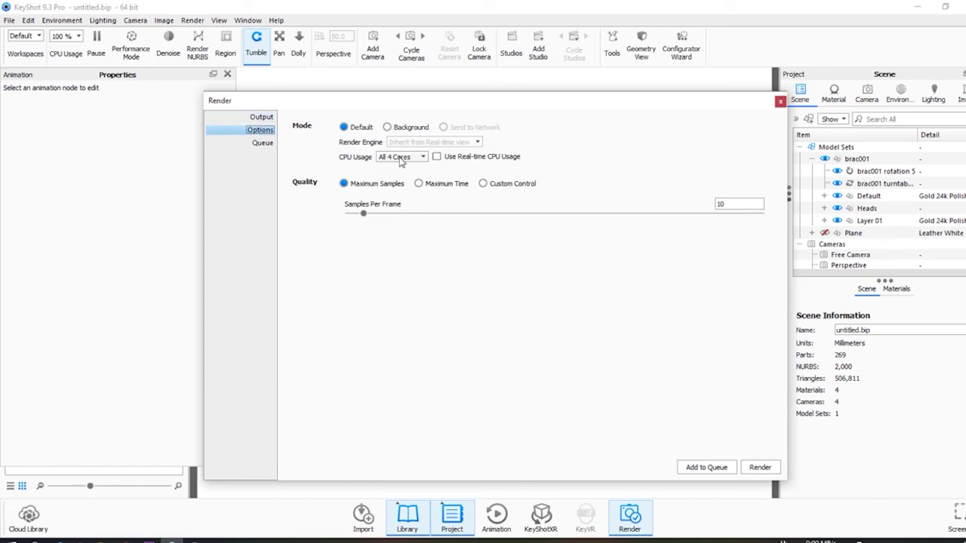
pyautogui.click(438, 157)
pyautogui.click(760, 468)
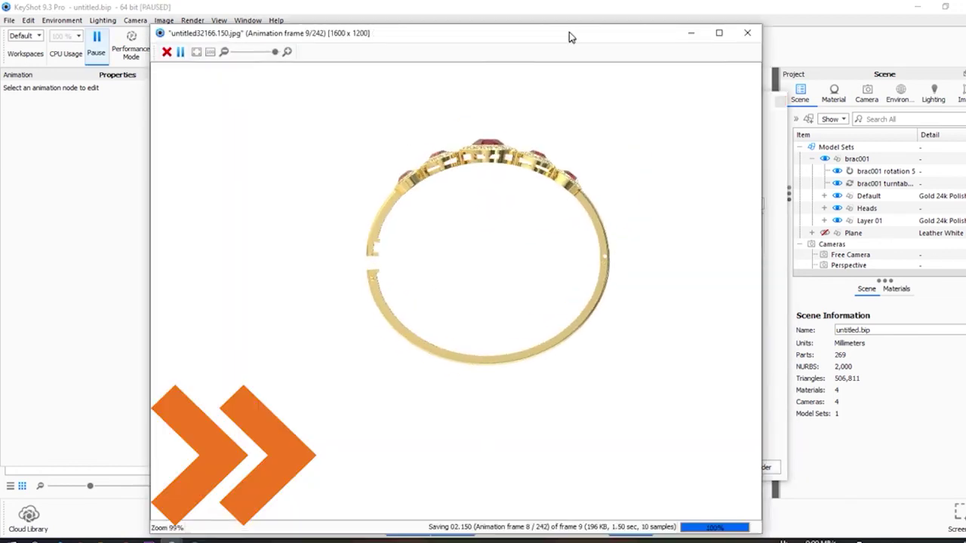